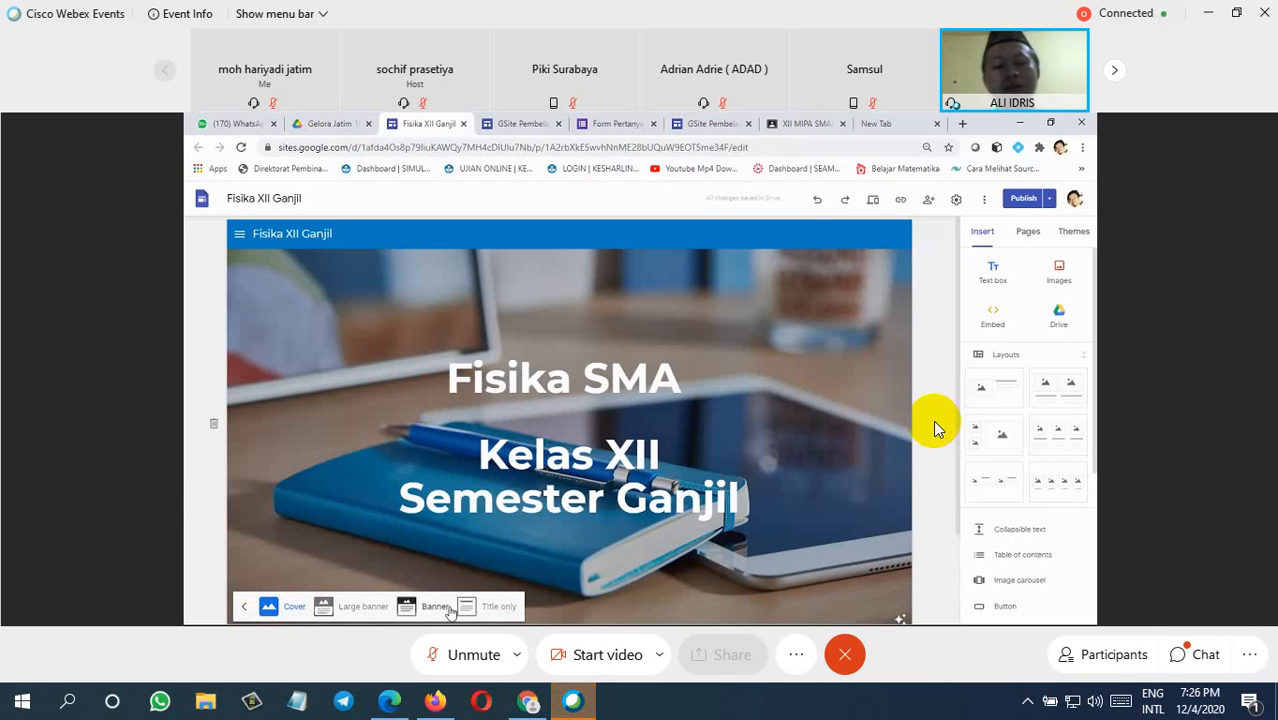
Step: Set the header type of the Fisika XII Ganjil home page to Cover
click(267, 604)
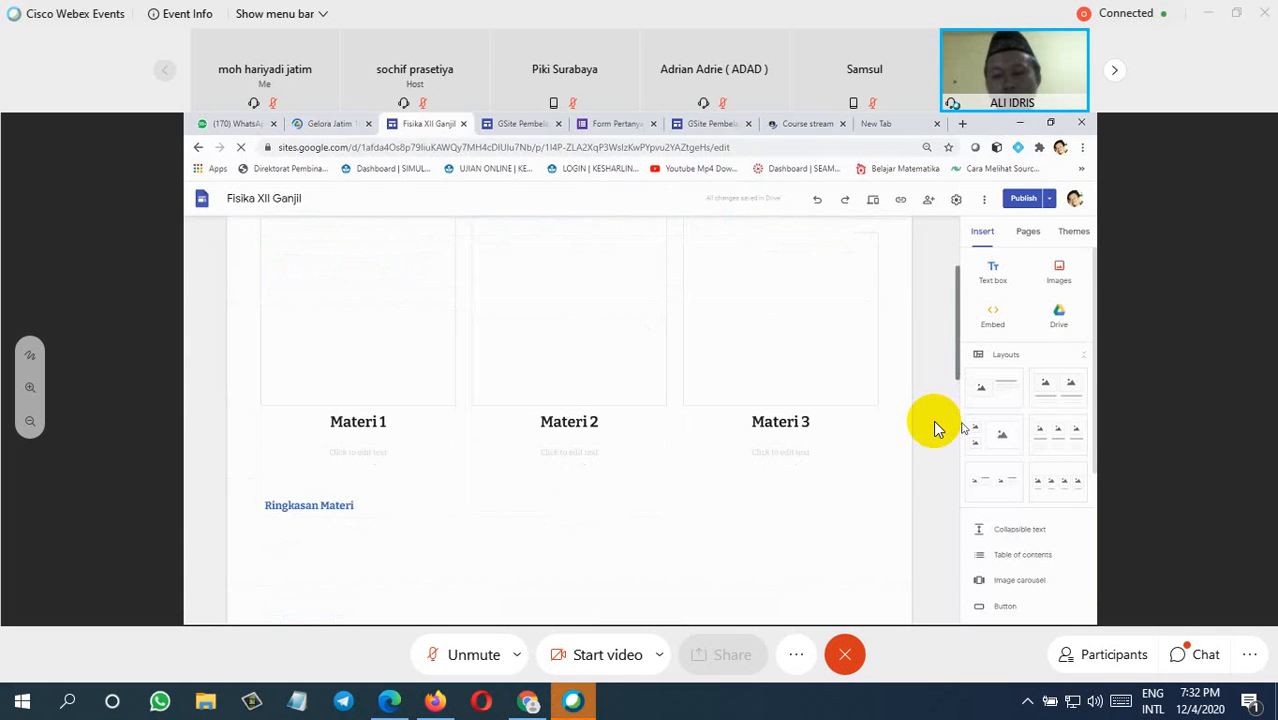
Step: Review the Materi page of Rangkaian Arus Searah in preview and open its Ringkasan Materi presentation separately
scroll(938, 428, down, 3)
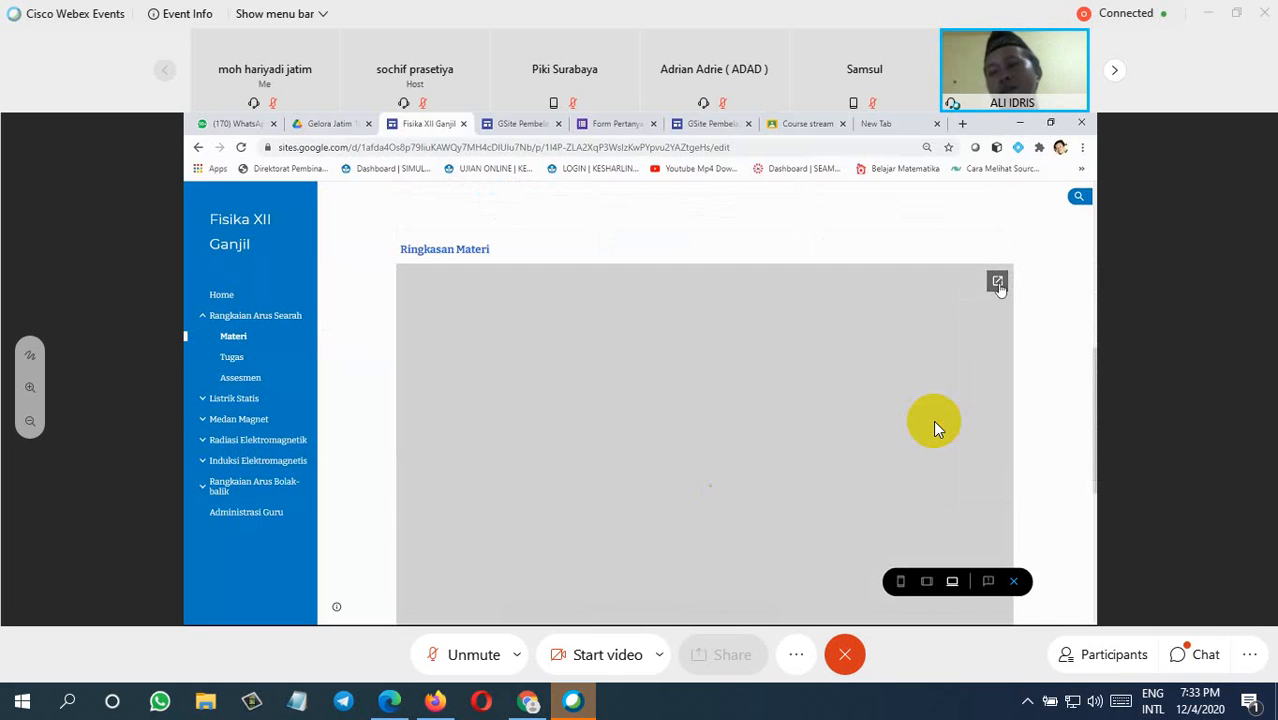
click(997, 282)
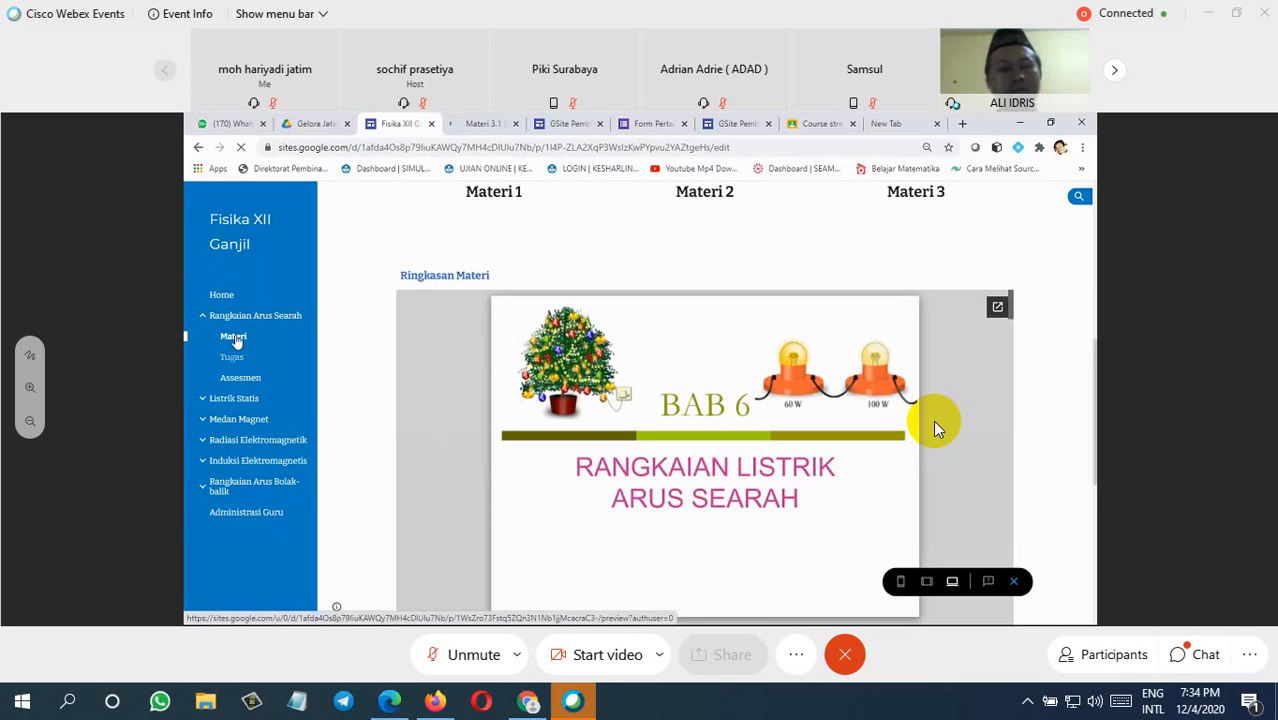
click(238, 341)
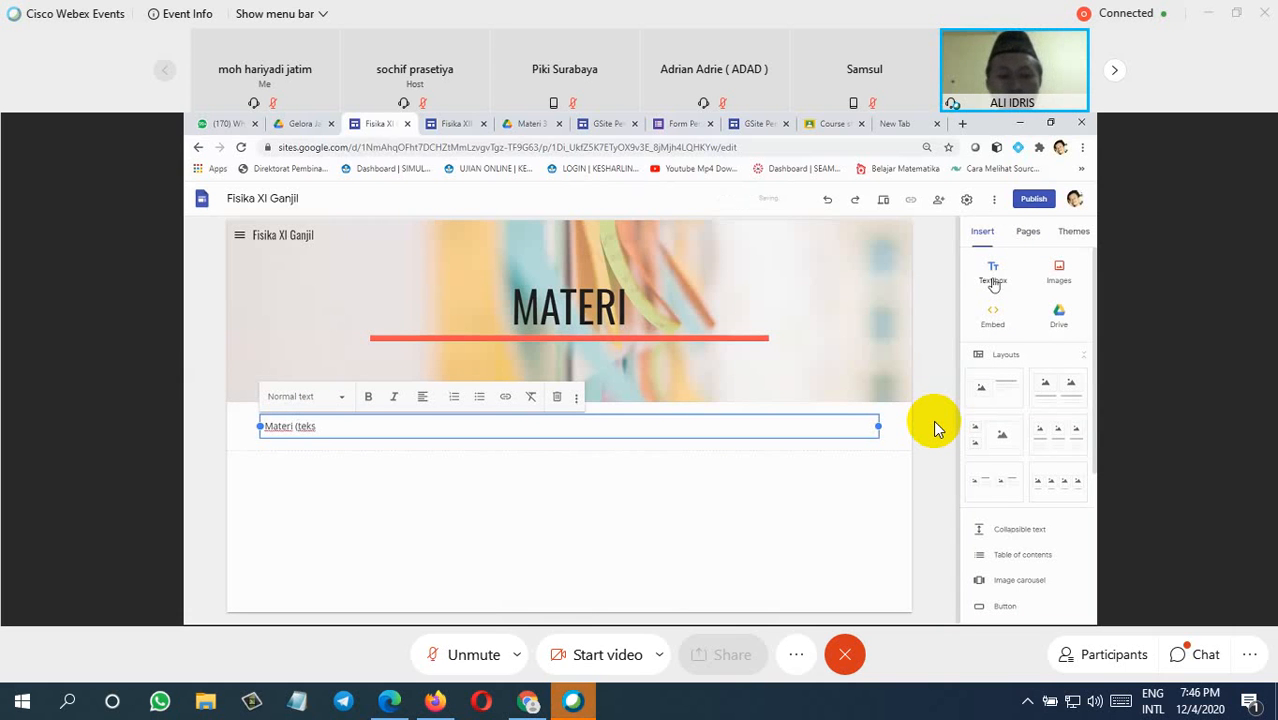
Step: Complete the text box on the Materi page as "Materi (teks)" and format it with the Title style
text())
click(351, 491)
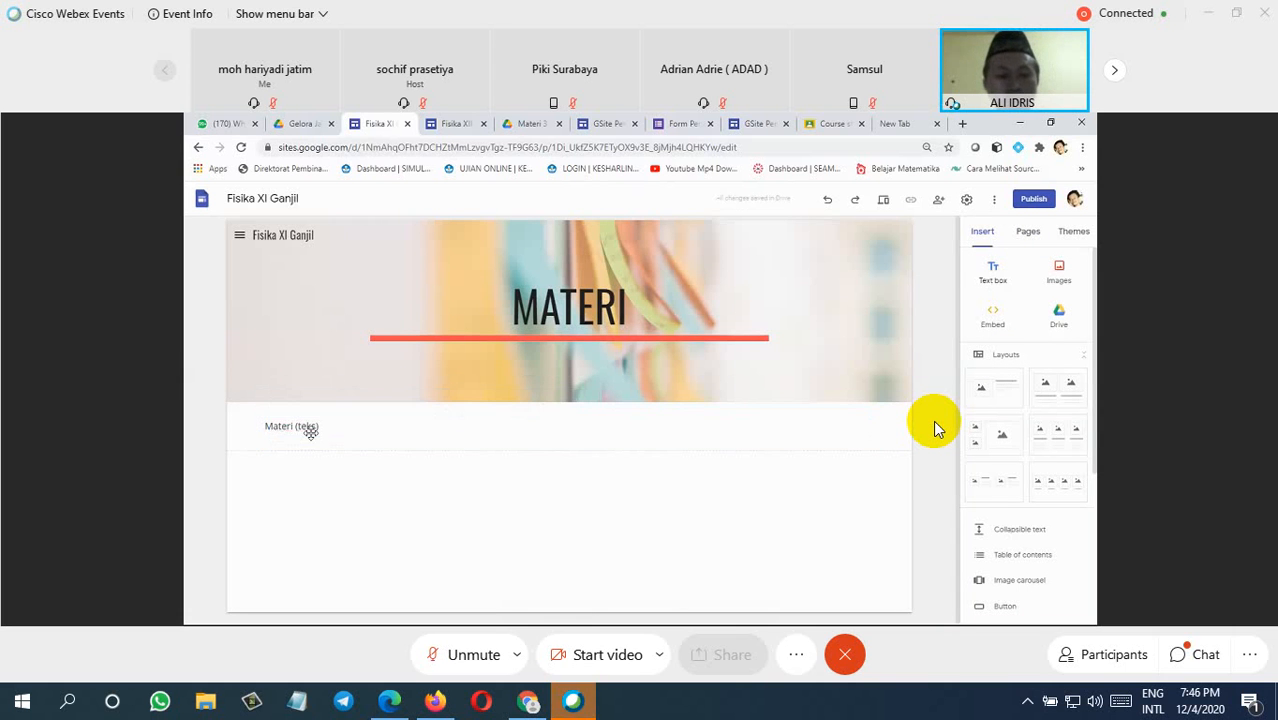
click(313, 430)
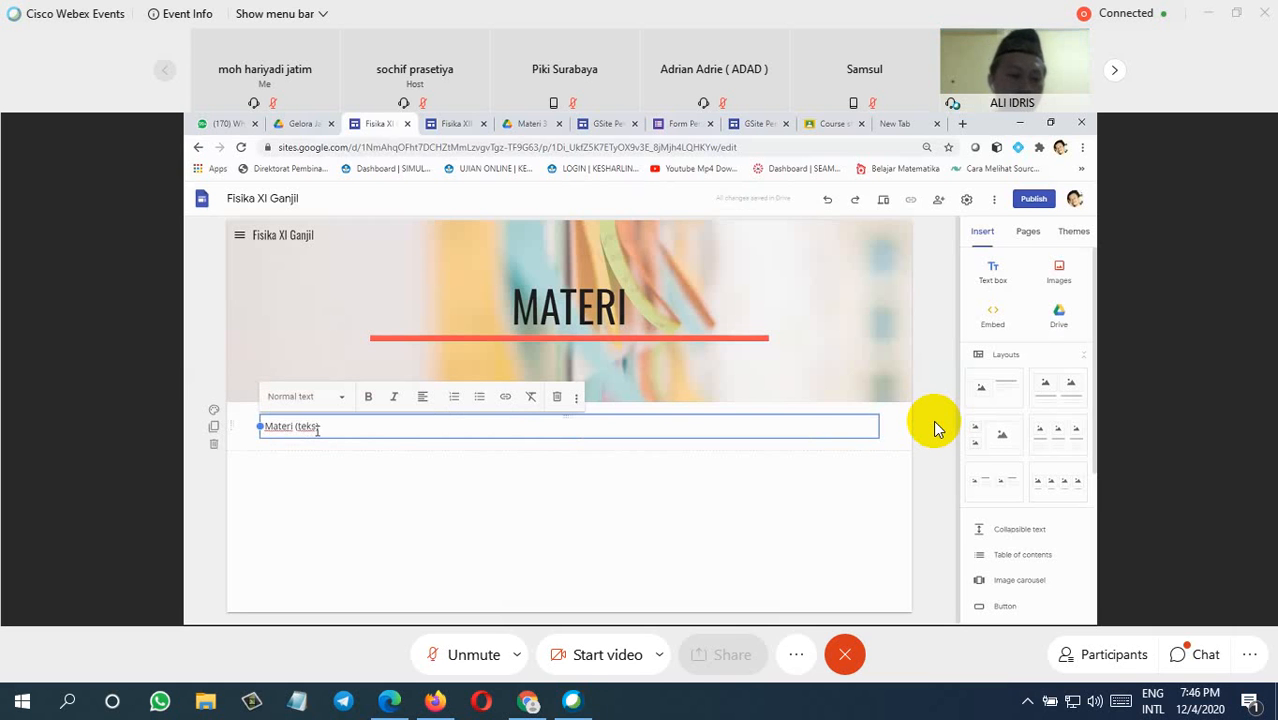
key(ctrl+shift+Left)
key(ctrl+shift+Left)
key(ctrl+shift+Left)
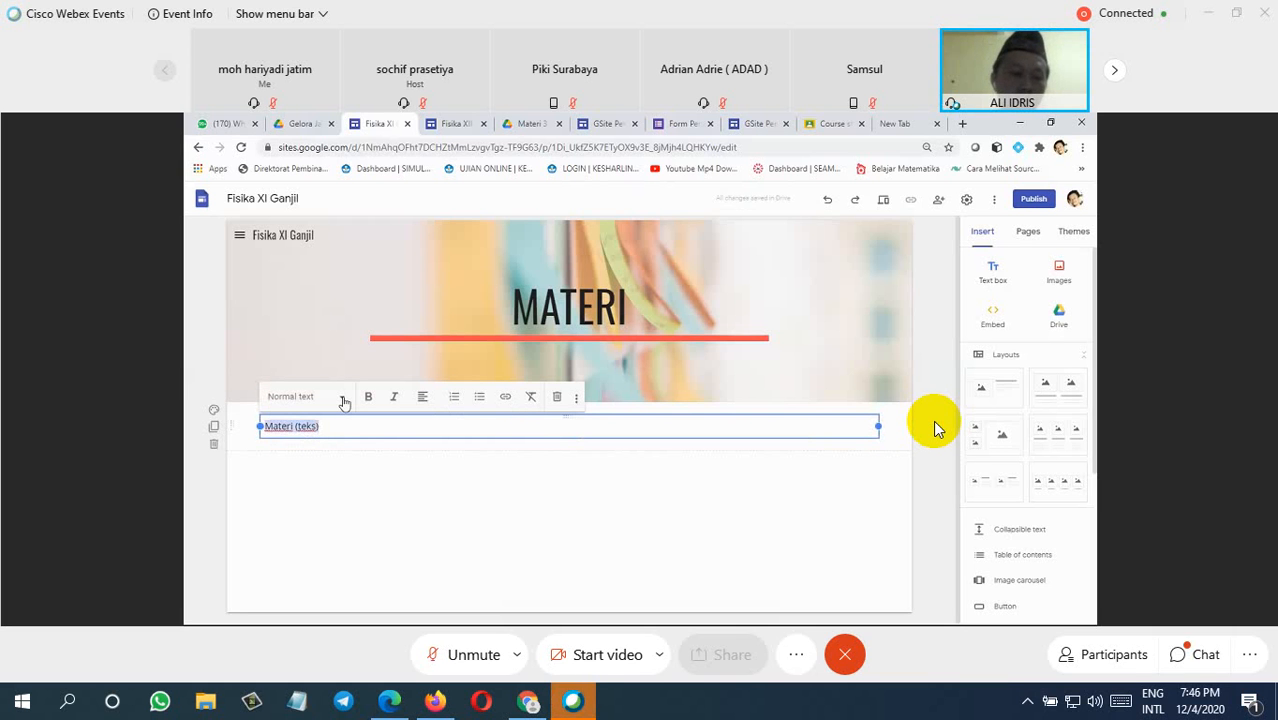
click(343, 402)
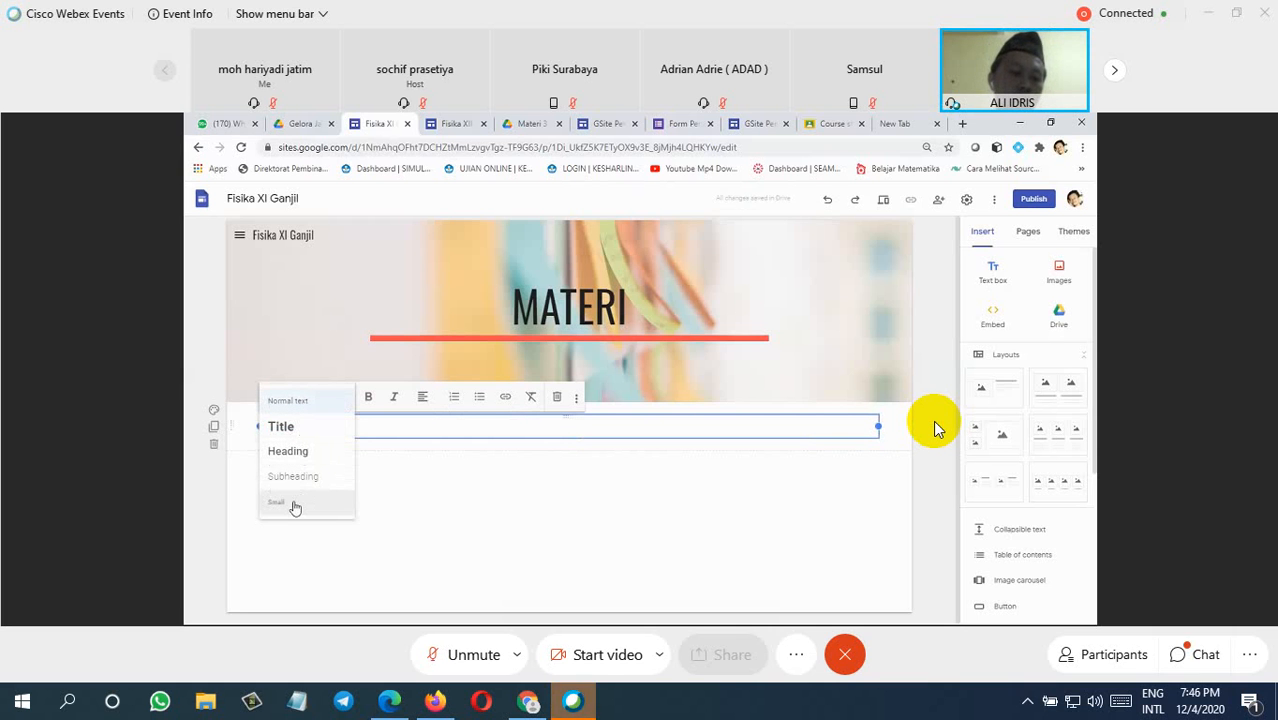
click(302, 437)
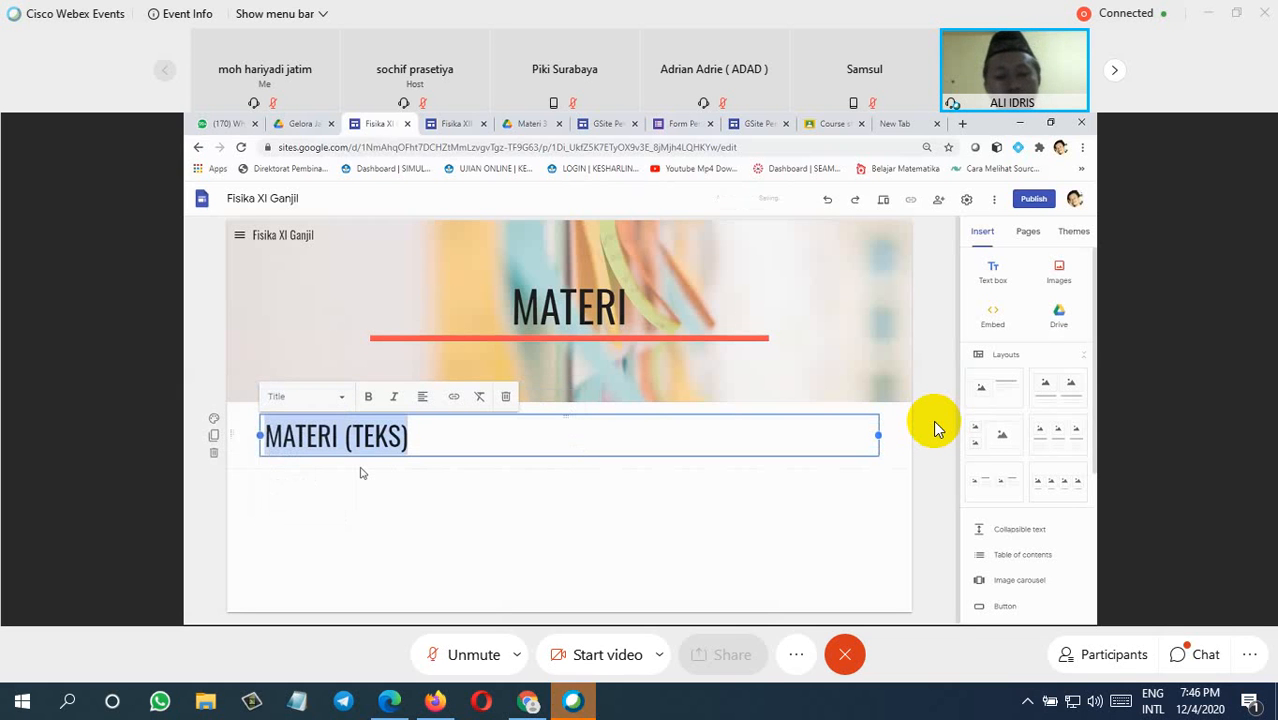
click(898, 469)
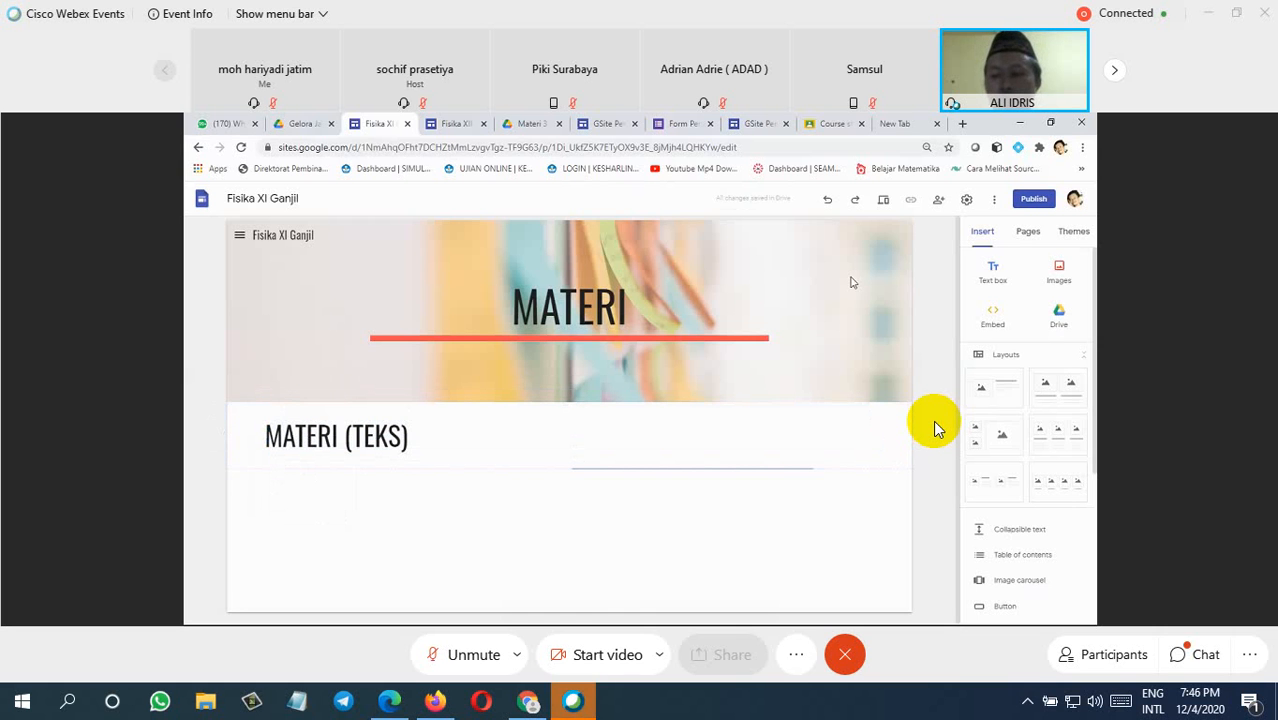
Step: Browse My Drive for content to insert on the Materi page and open the "Gelora Jatim 16..." folder
click(1059, 315)
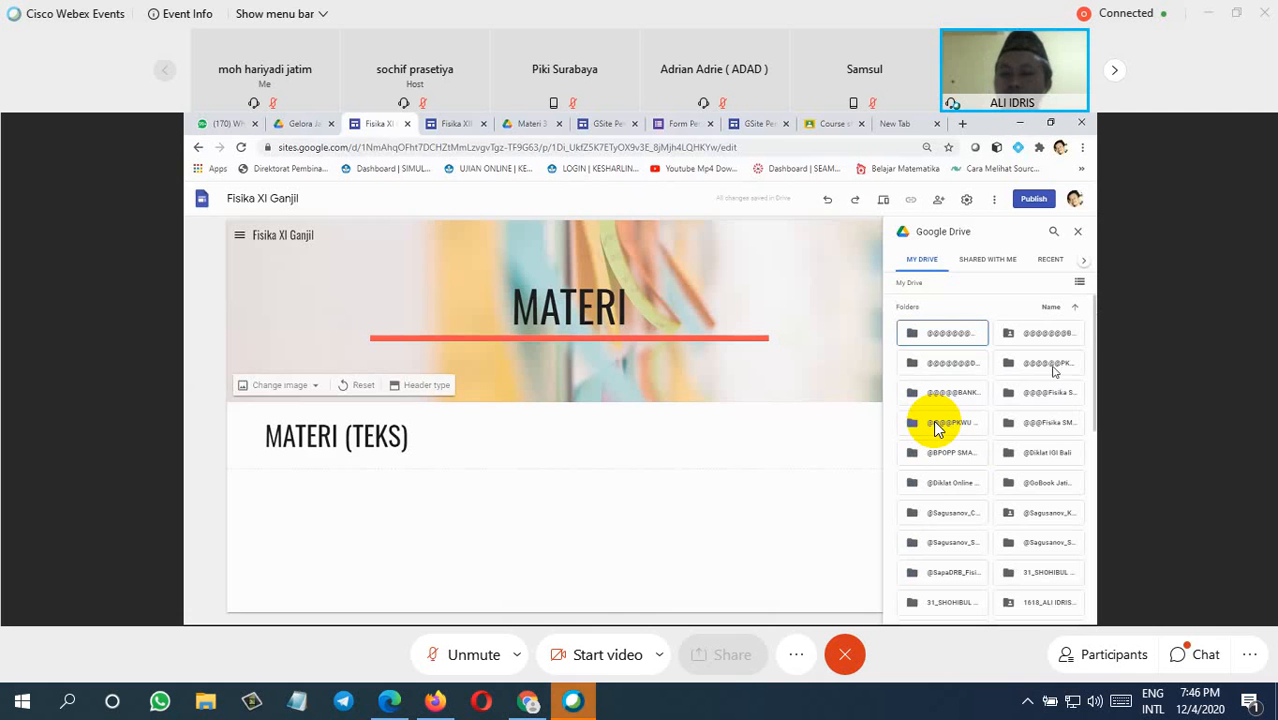
scroll(936, 424, down, 3)
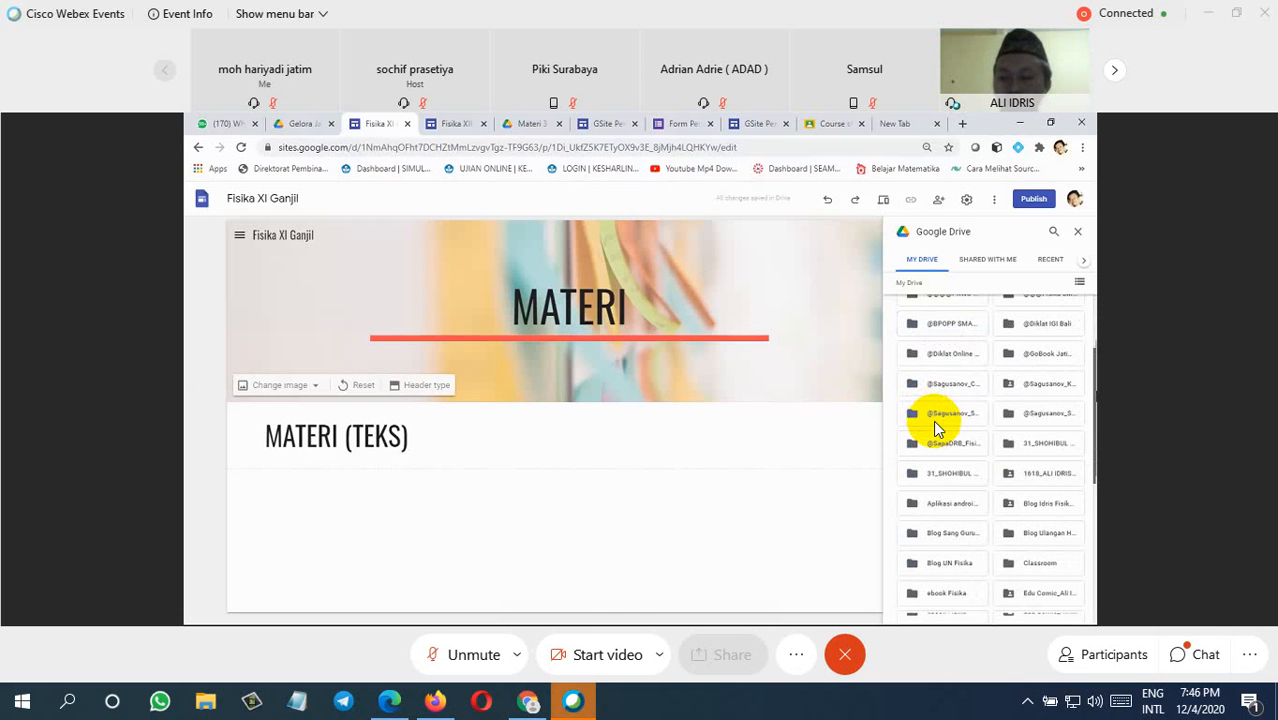
scroll(936, 428, down, 1)
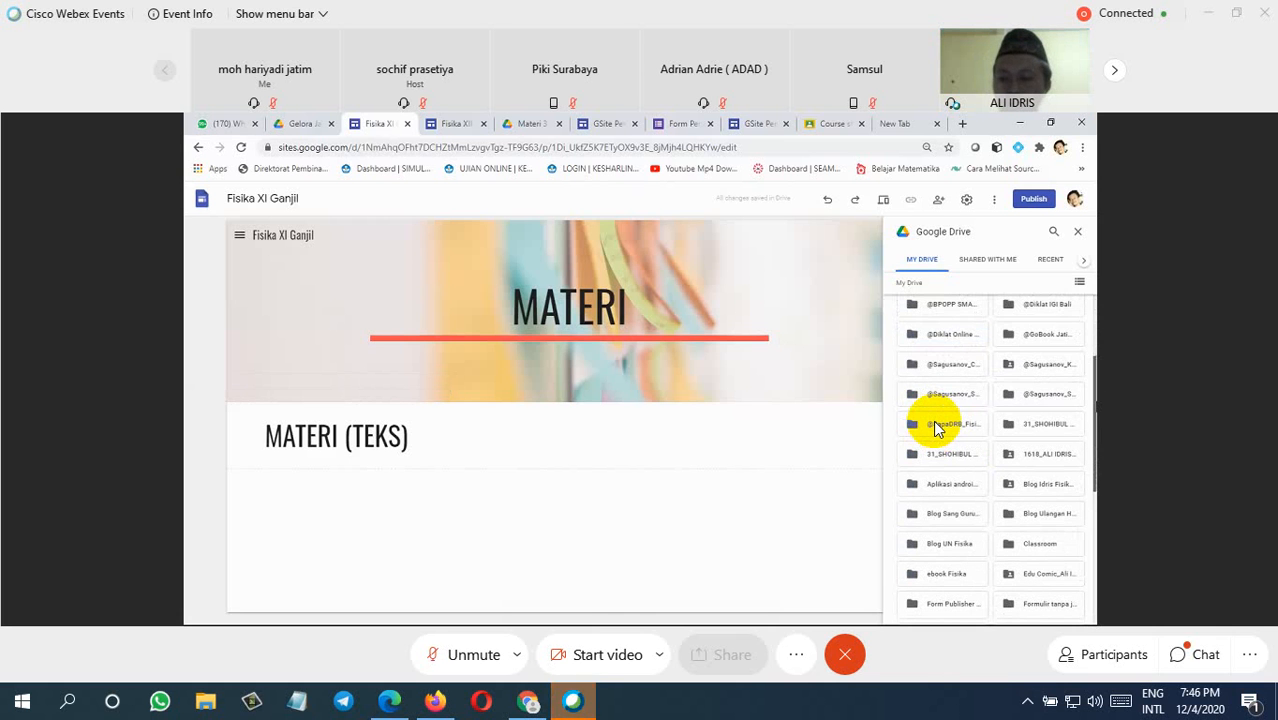
scroll(936, 426, down, 2)
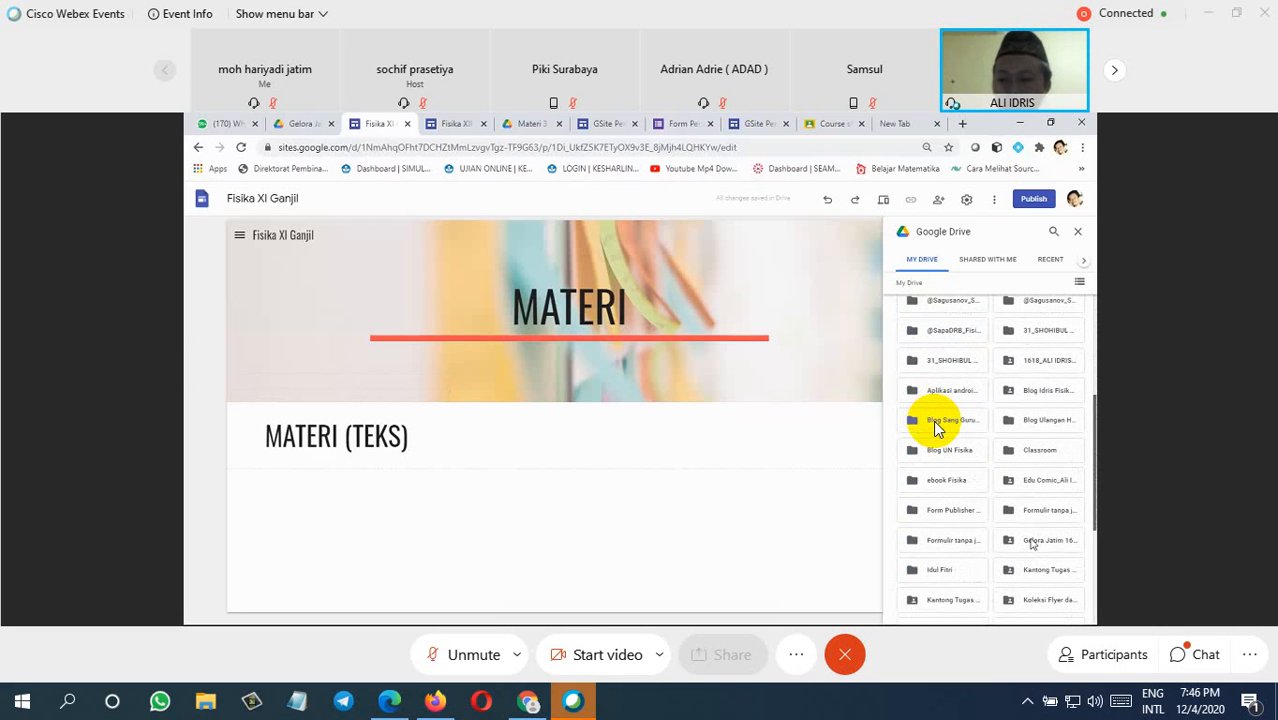
scroll(938, 428, down, 2)
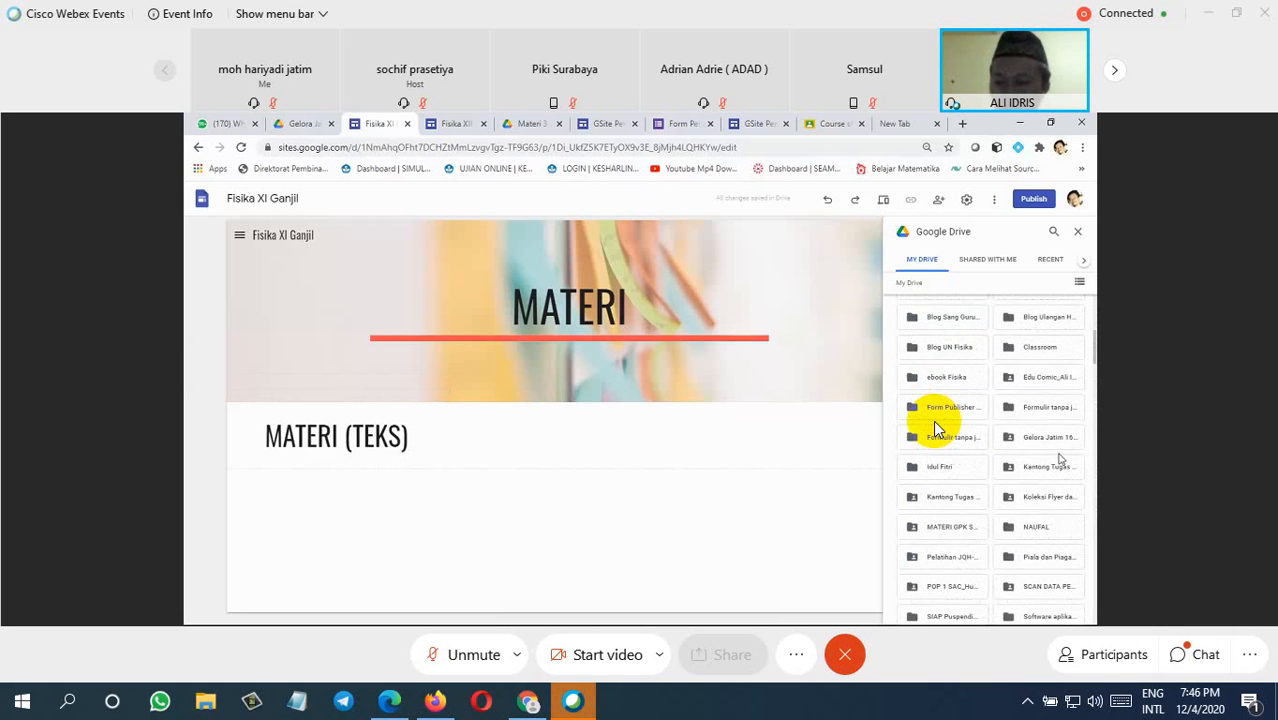
double_click(1041, 438)
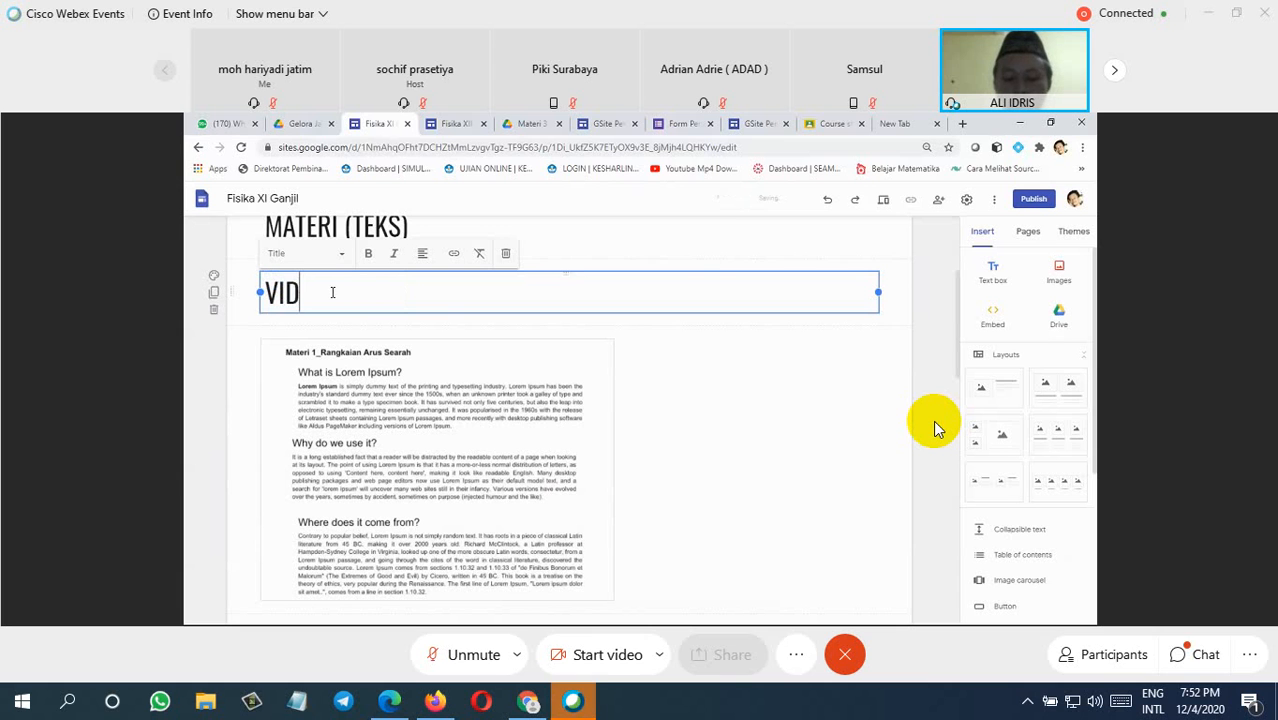
Step: Complete the title below MATERI (TEKS) as "VIDEO PEMBELAJARAN"
text(EO PEMBELAJA)
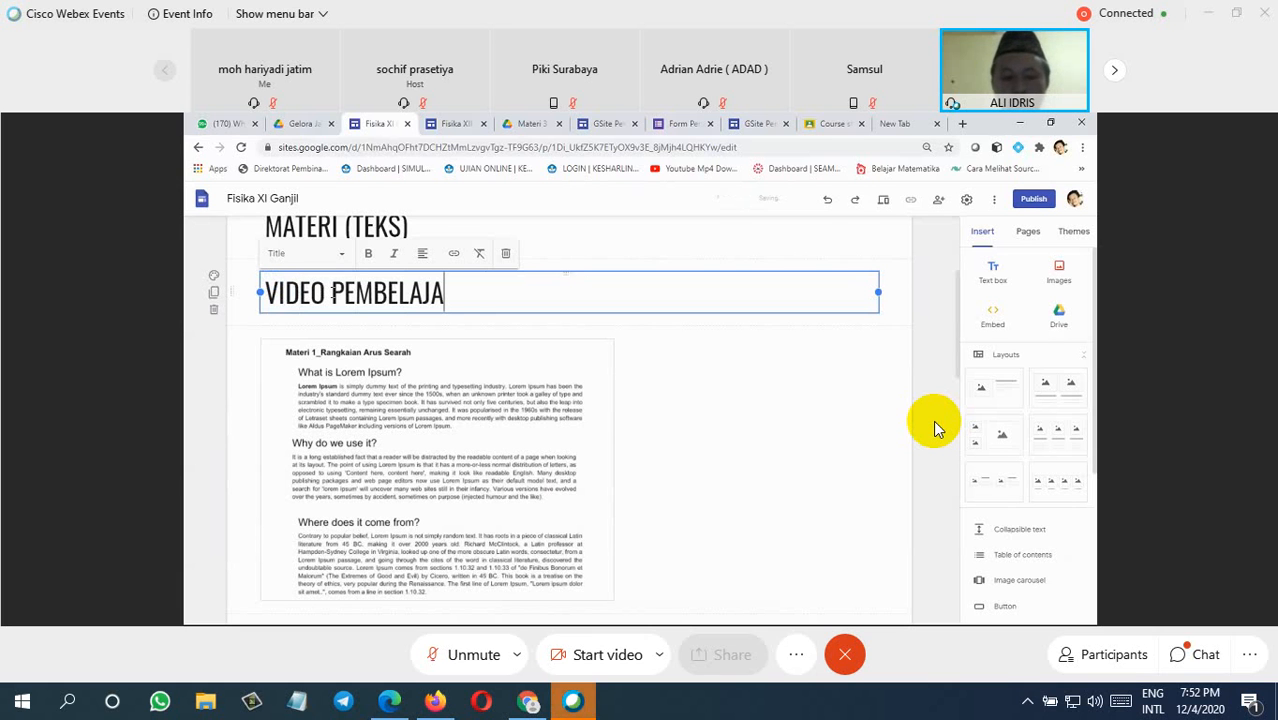
text(RAN)
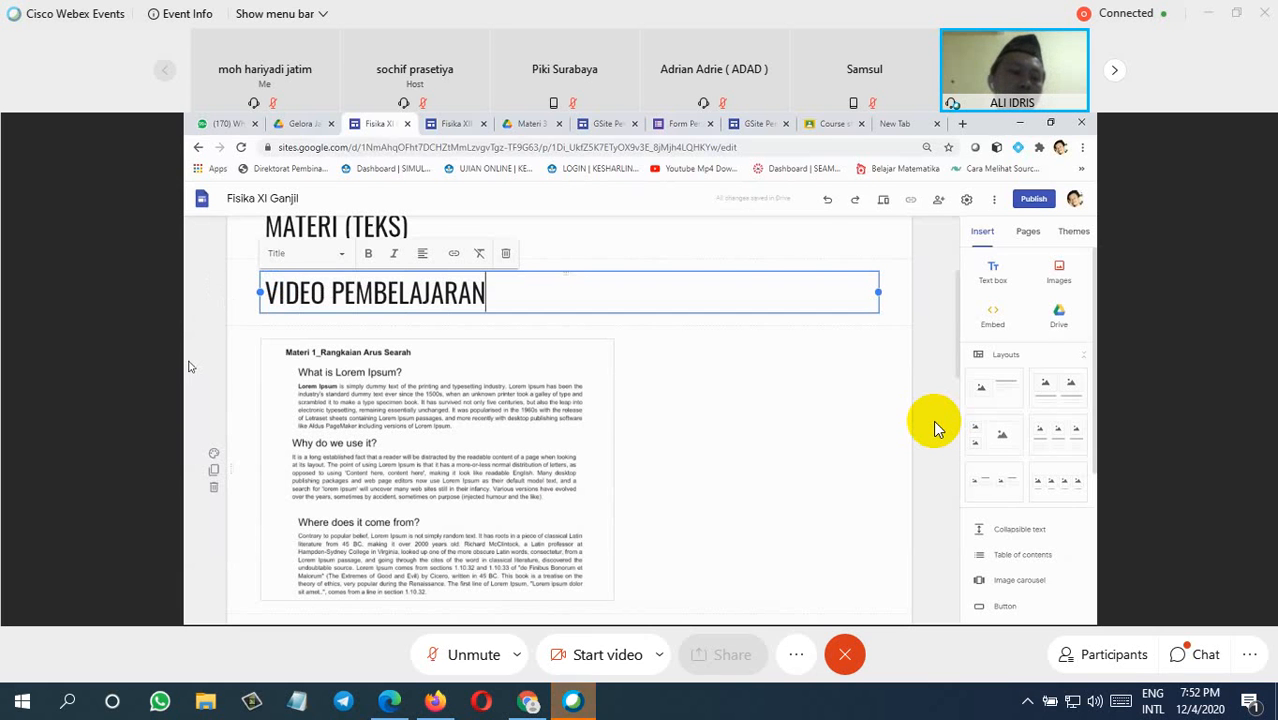
click(243, 289)
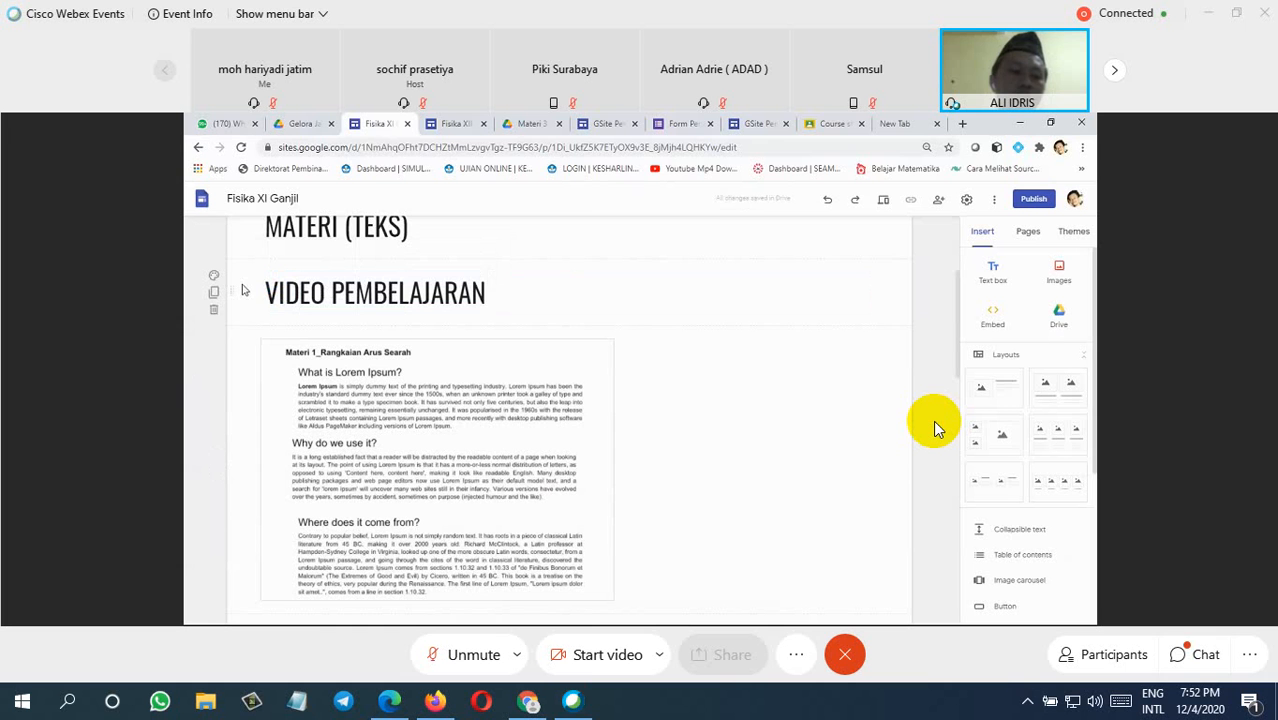
Step: Move the VIDEO PEMBELAJARAN section below the embedded presentation and delete the duplicate section beneath it
drag(238, 291, 264, 552)
scroll(935, 429, down, 3)
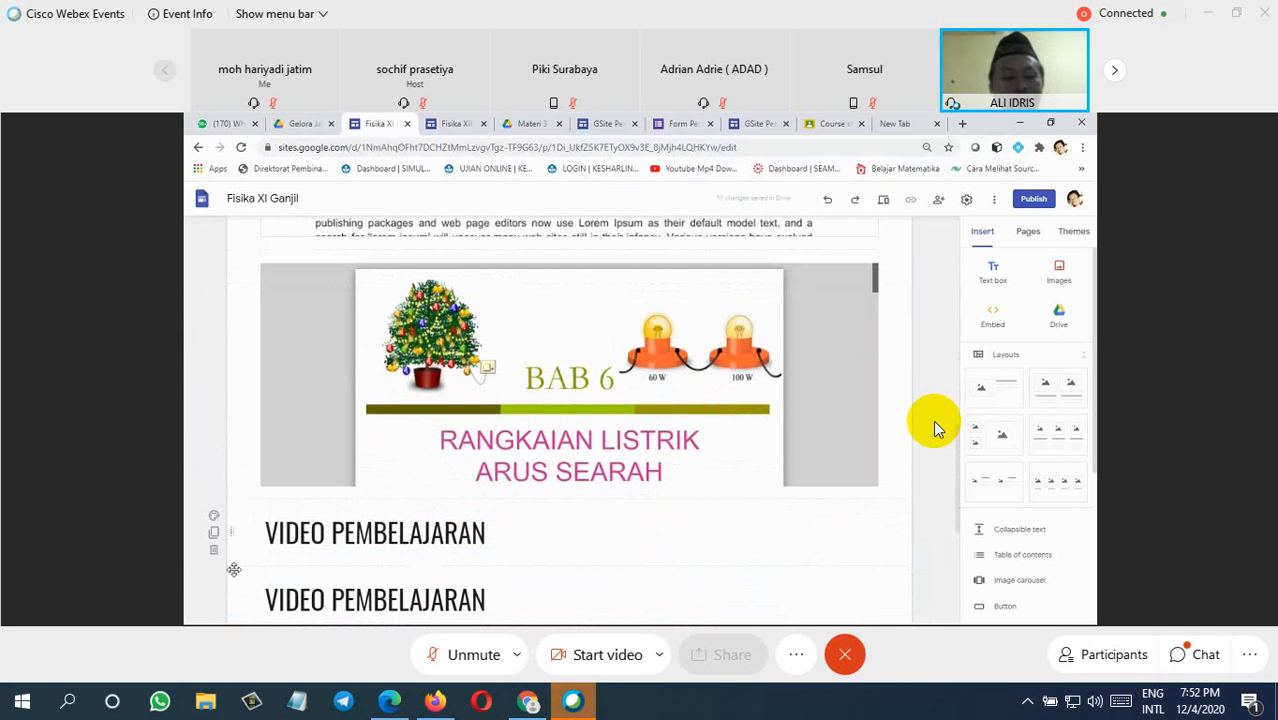
click(297, 543)
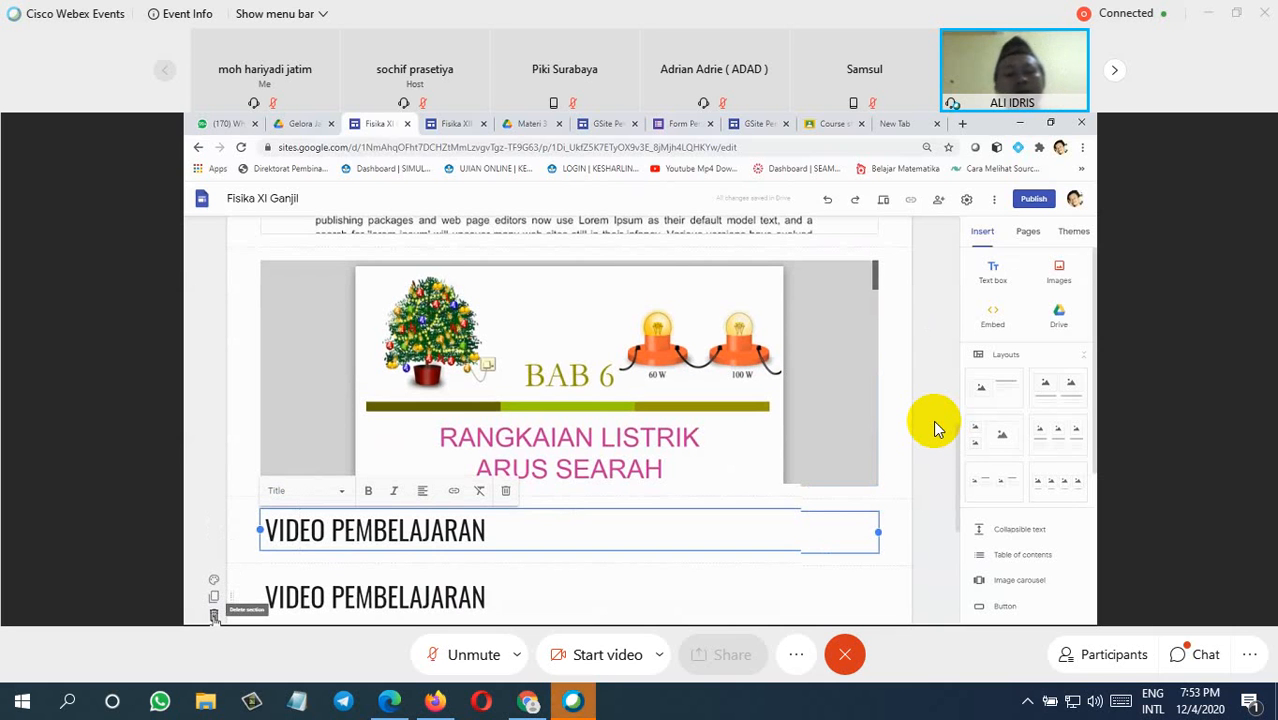
click(213, 615)
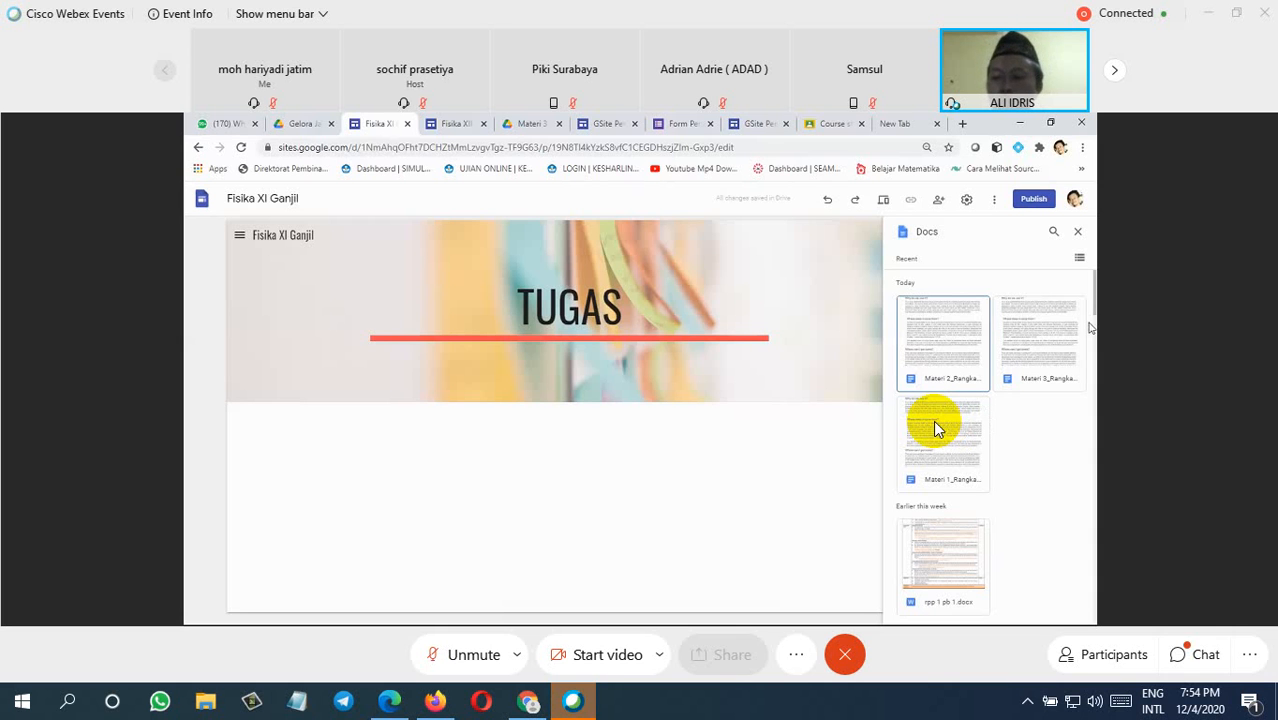
Step: Insert the "Tugas Fisika XI K..." document from the recent Docs into the Tugas page
scroll(938, 430, down, 1)
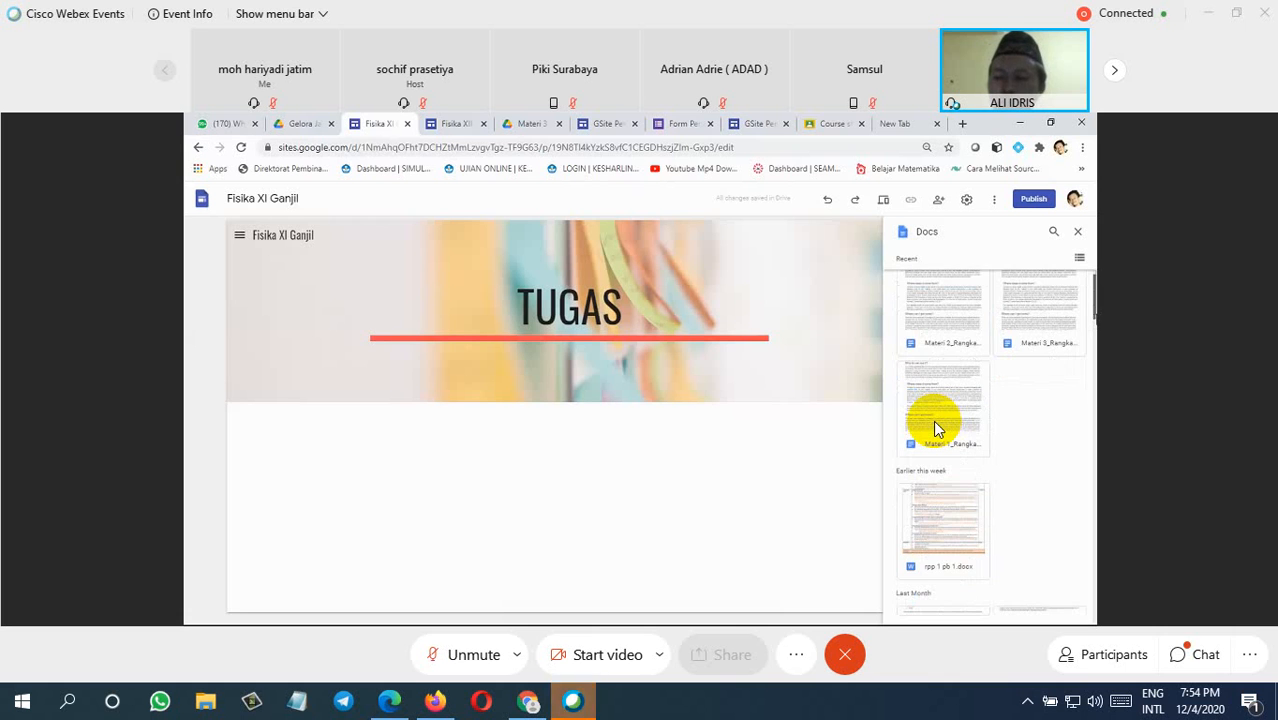
scroll(937, 428, down, 2)
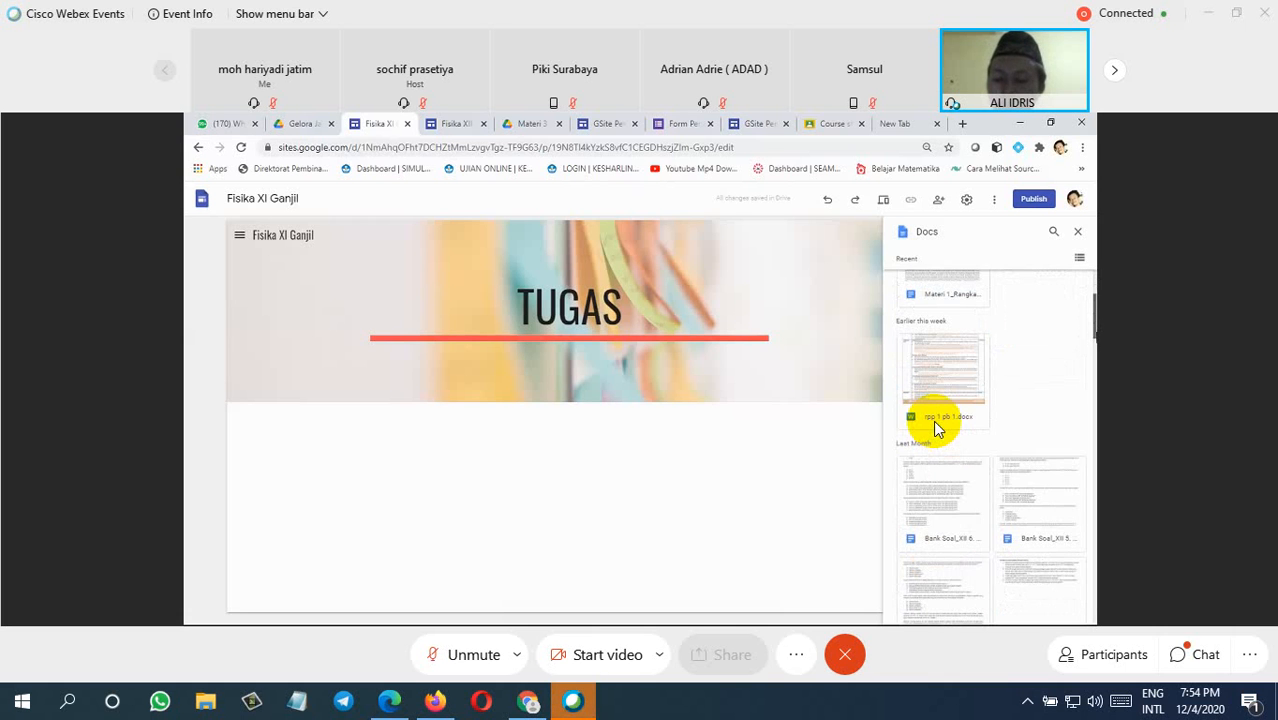
scroll(937, 428, down, 2)
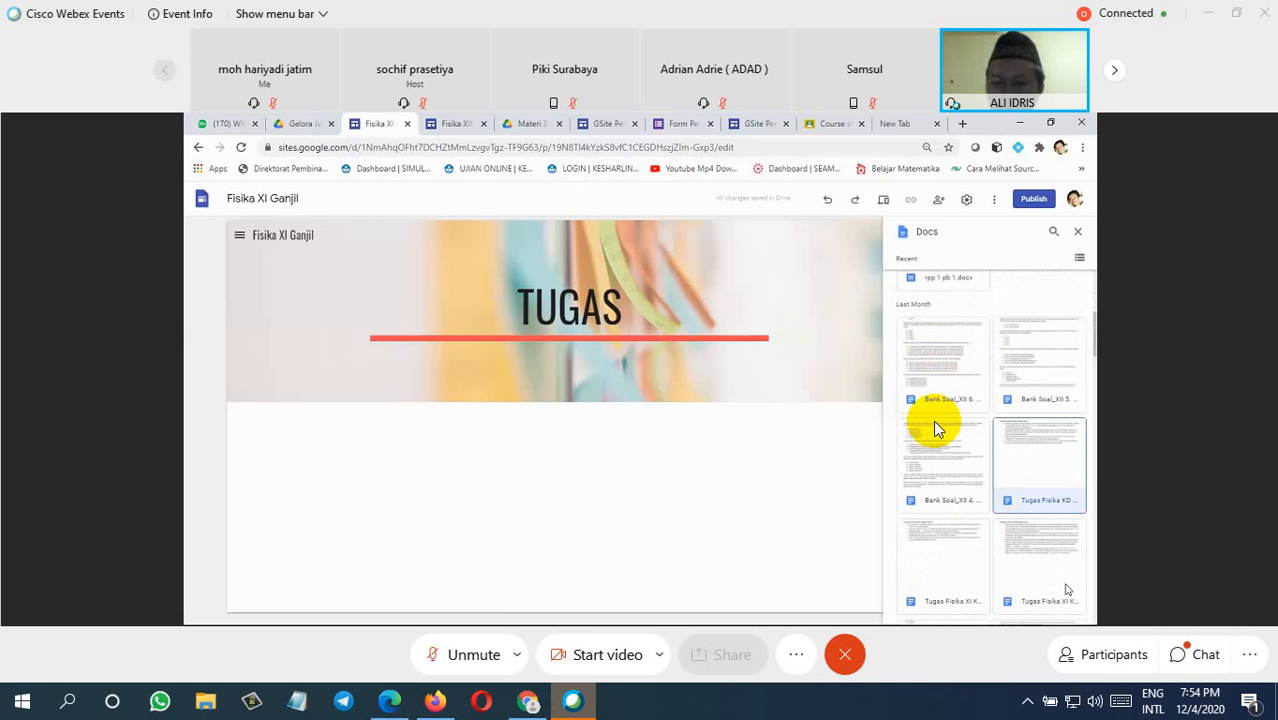
click(1070, 610)
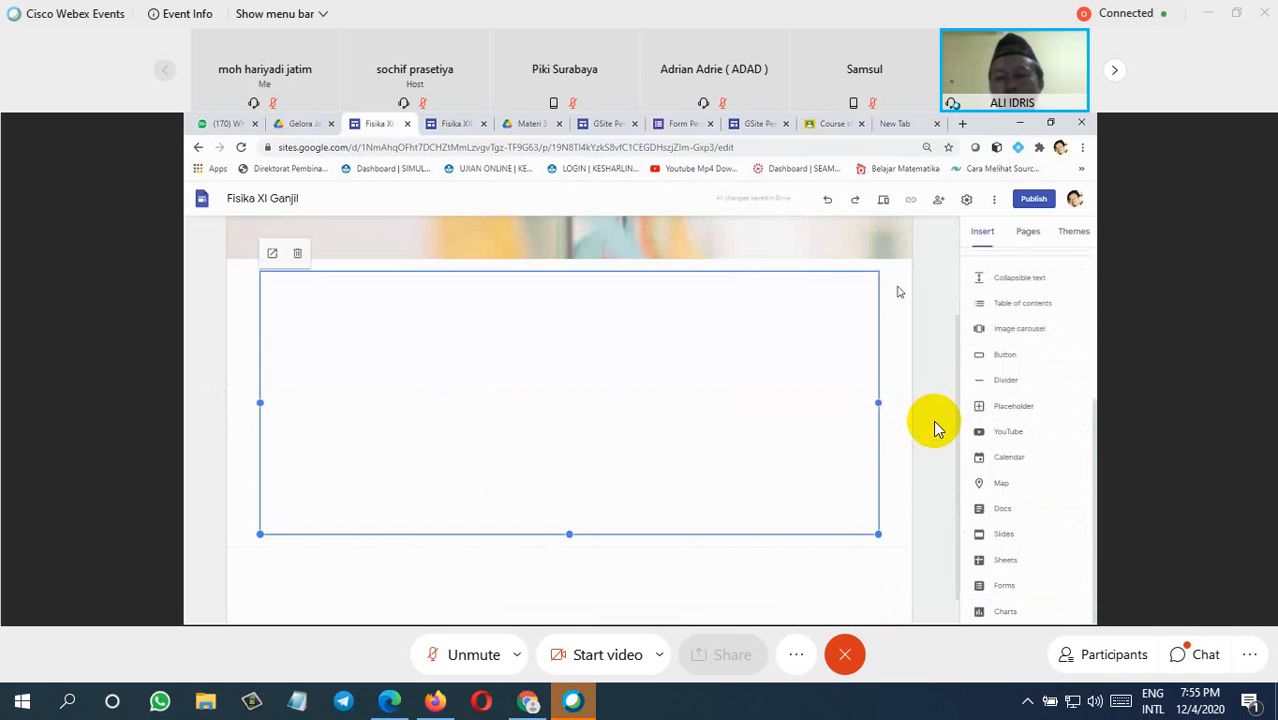
click(932, 289)
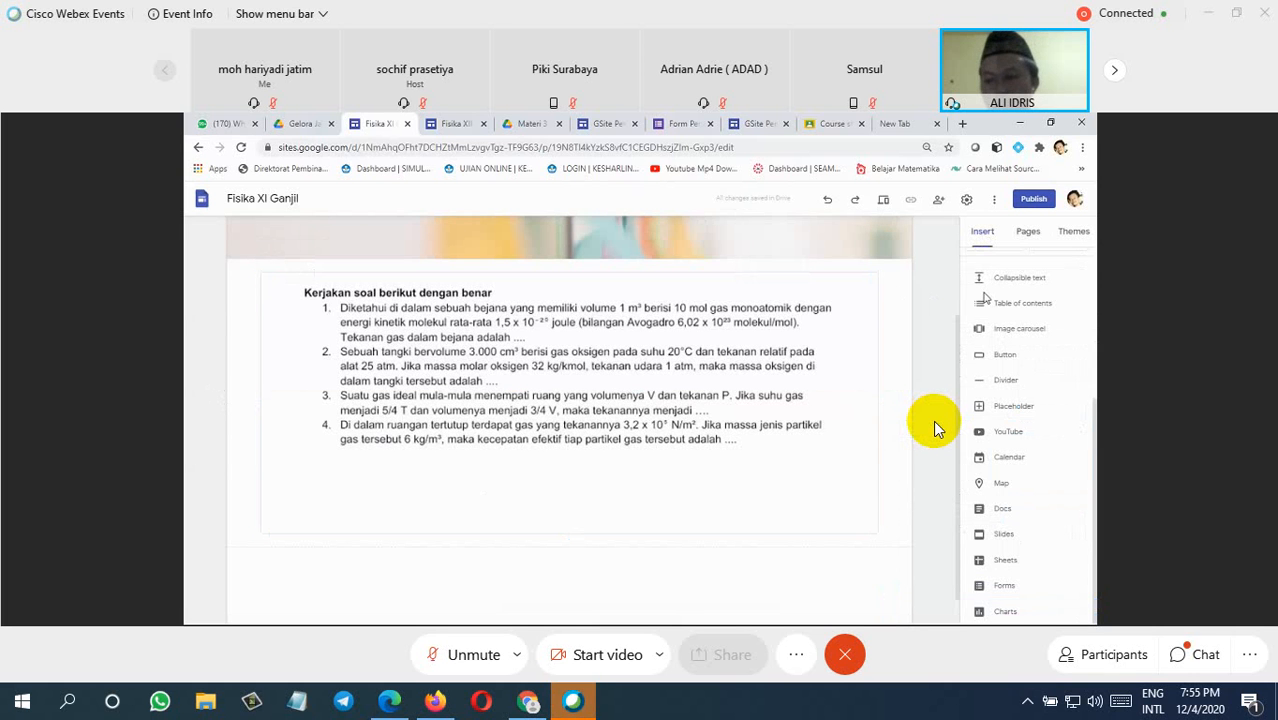
Step: Switch to the Assesmen page and open the list of Google Forms available for insertion
click(1025, 238)
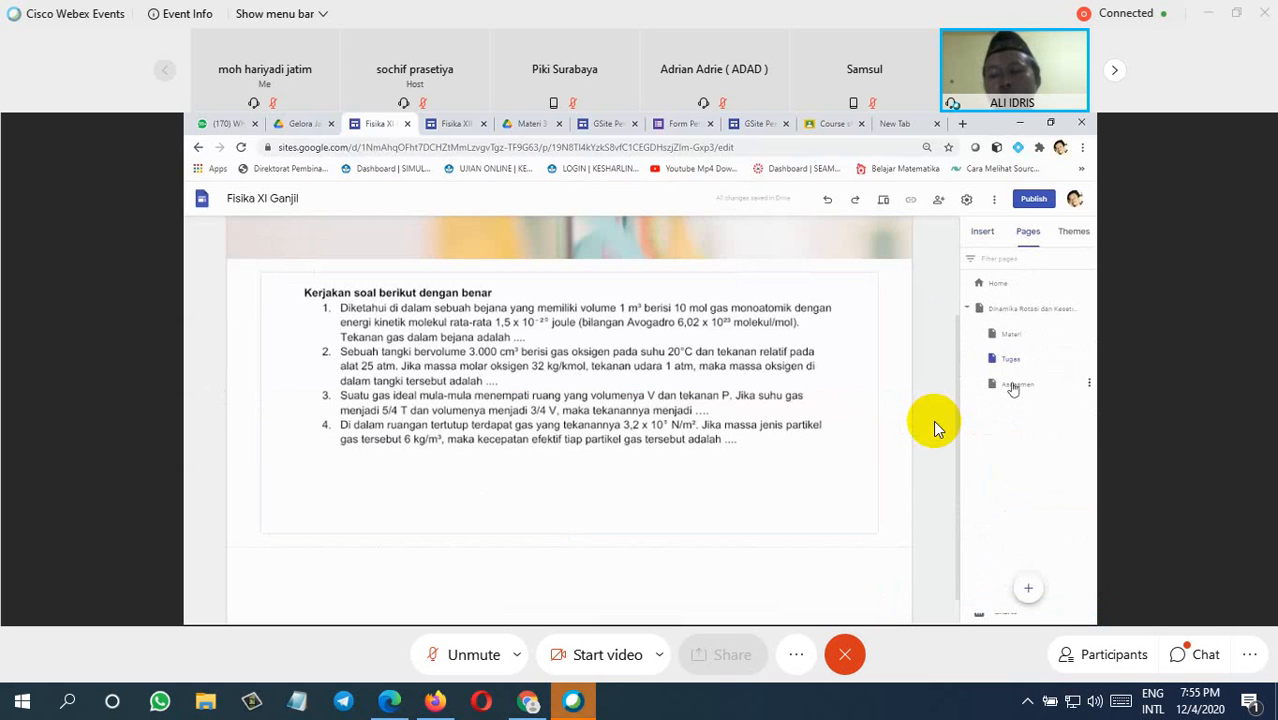
click(1013, 386)
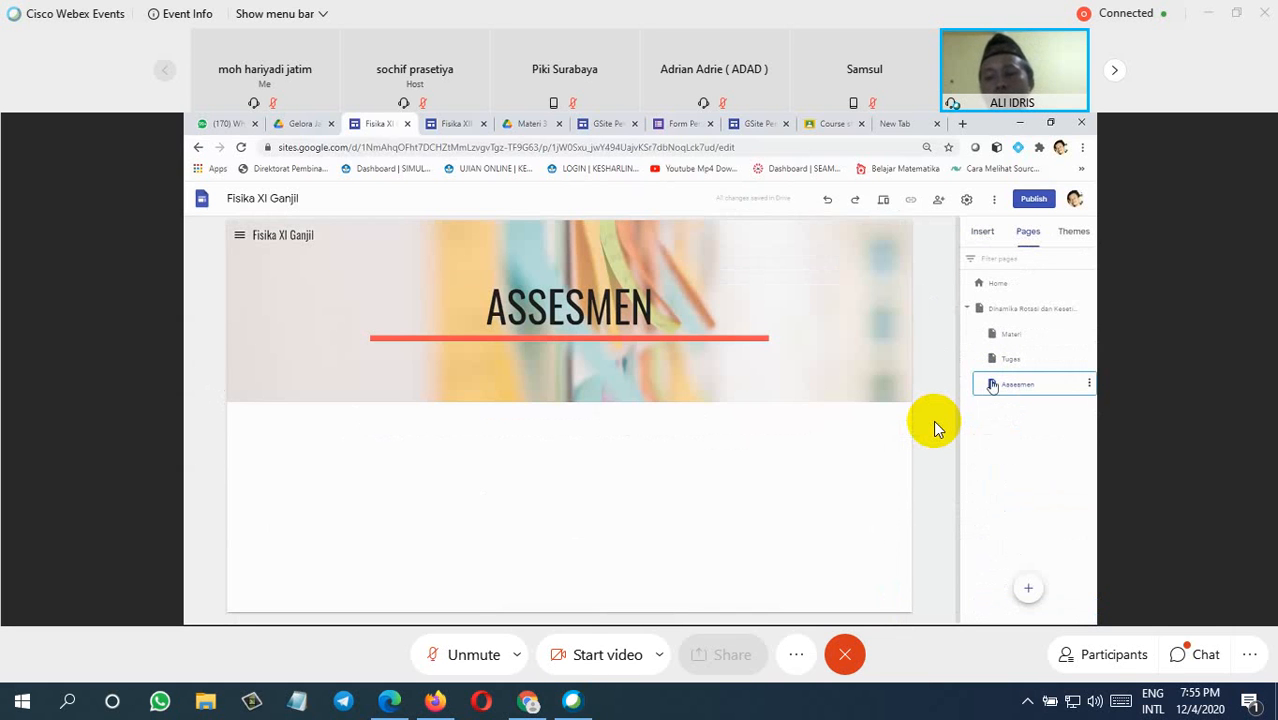
click(981, 234)
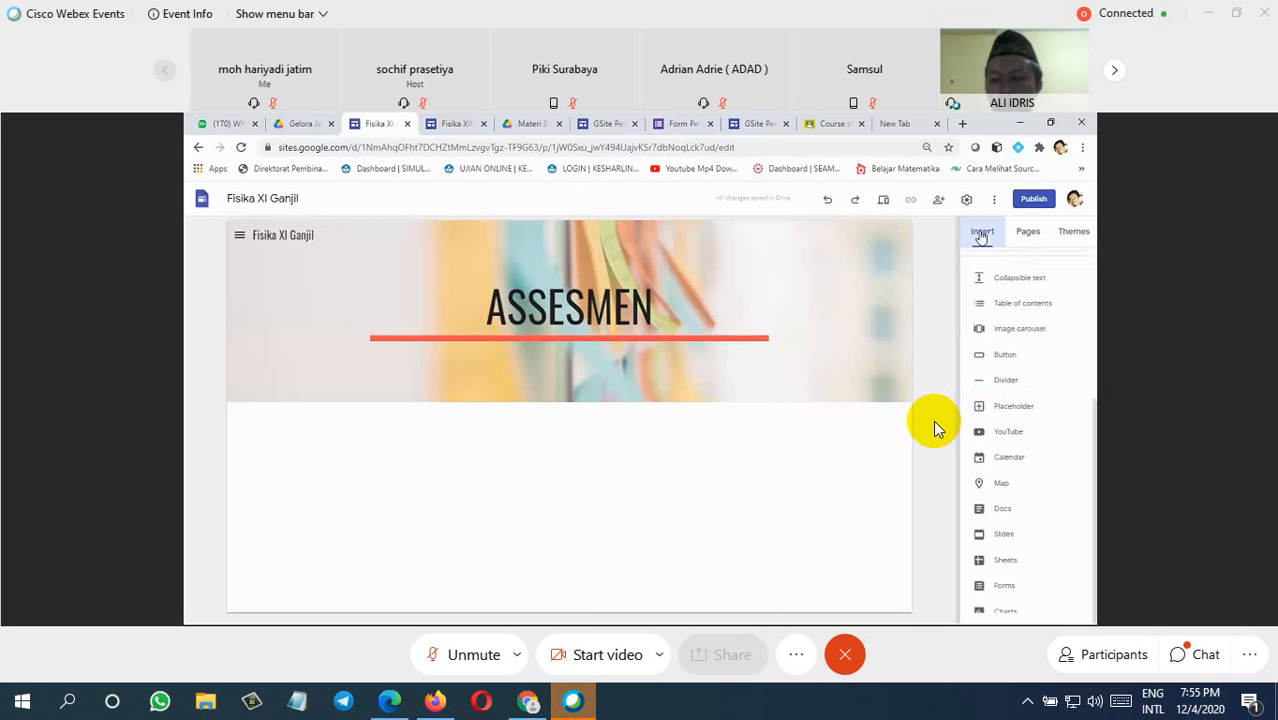
click(1006, 588)
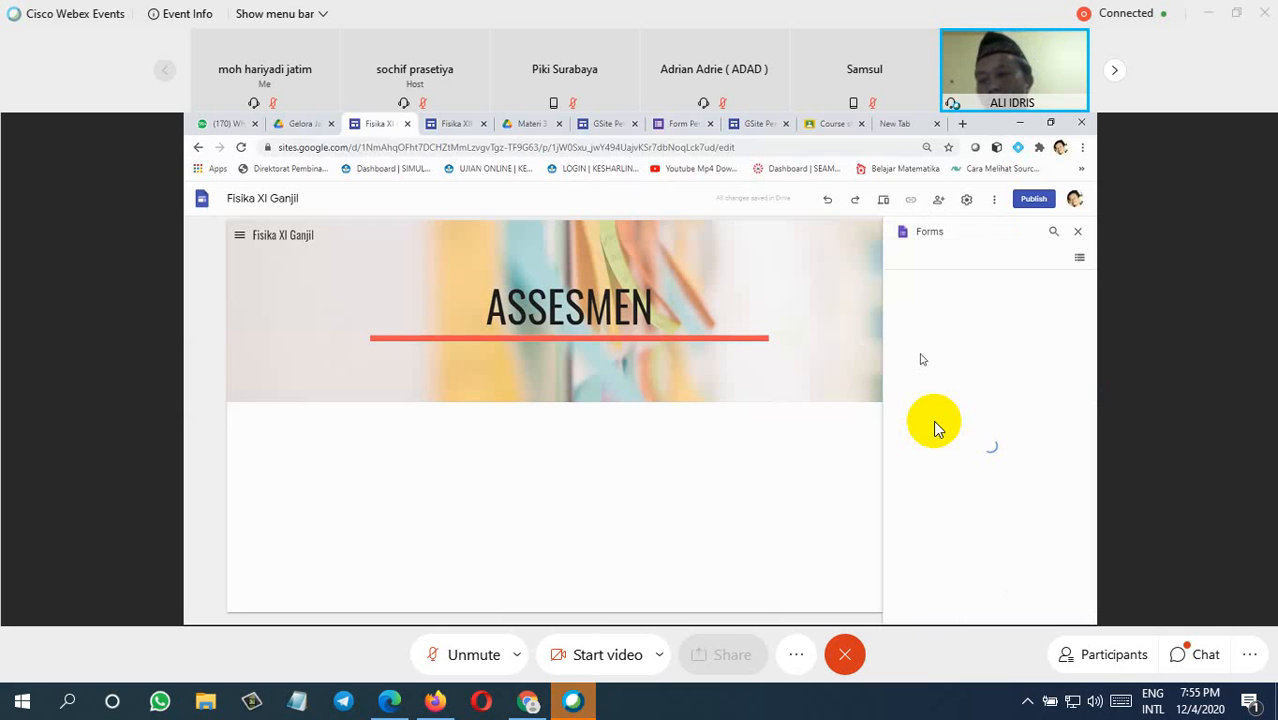
mouse_move(834, 310)
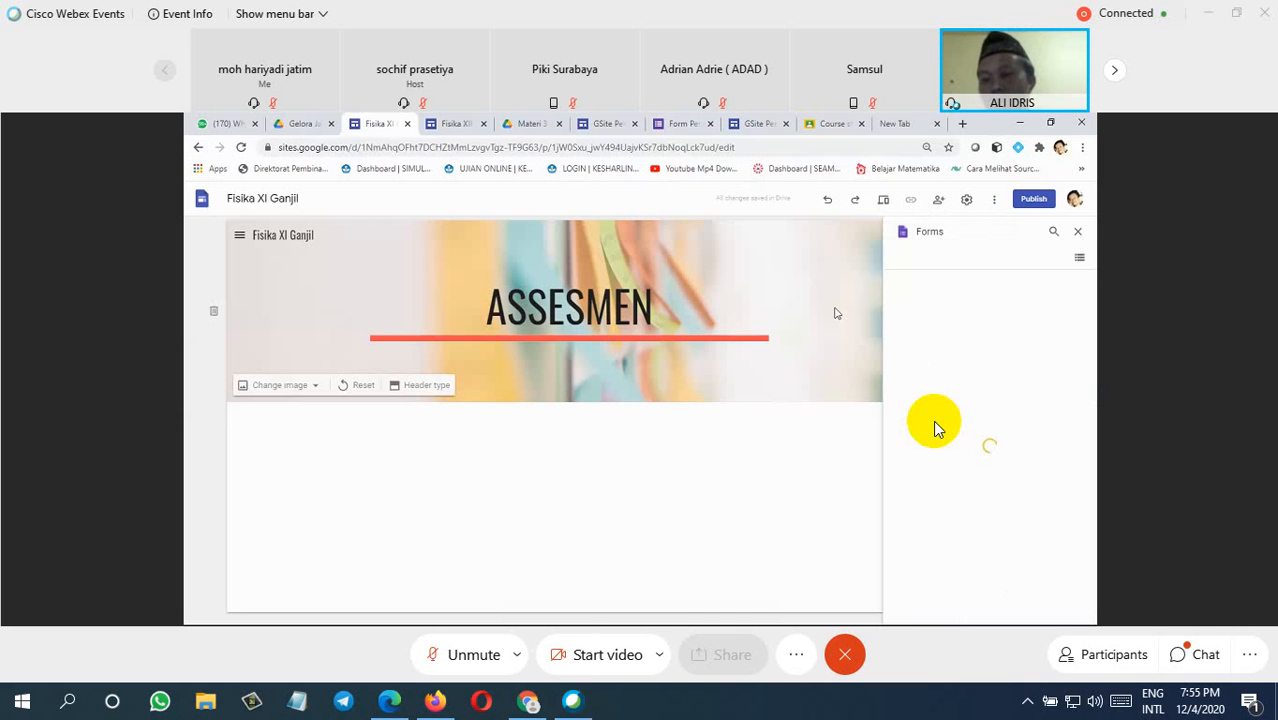
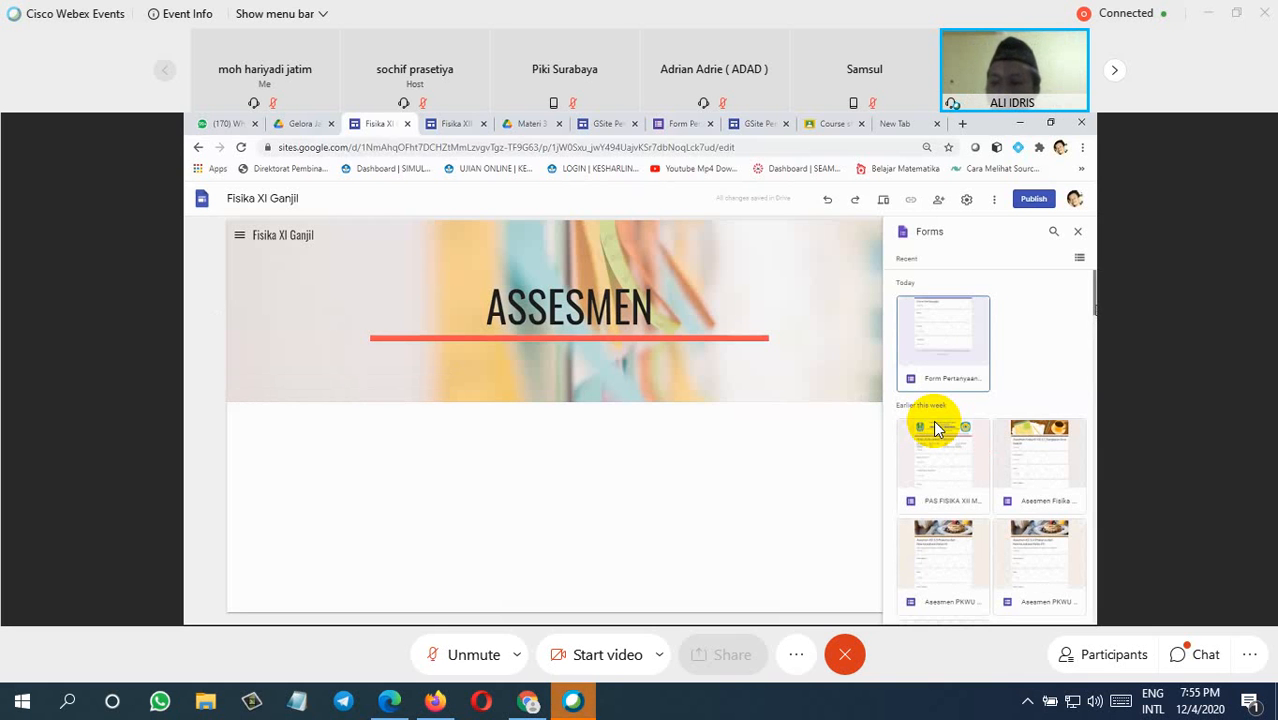
Step: Insert the form "Asesmen Fisika XI KD 3.1 'Dinamika Rotasi dan Keseimbangan'" into the Assesmen page
scroll(937, 428, down, 1)
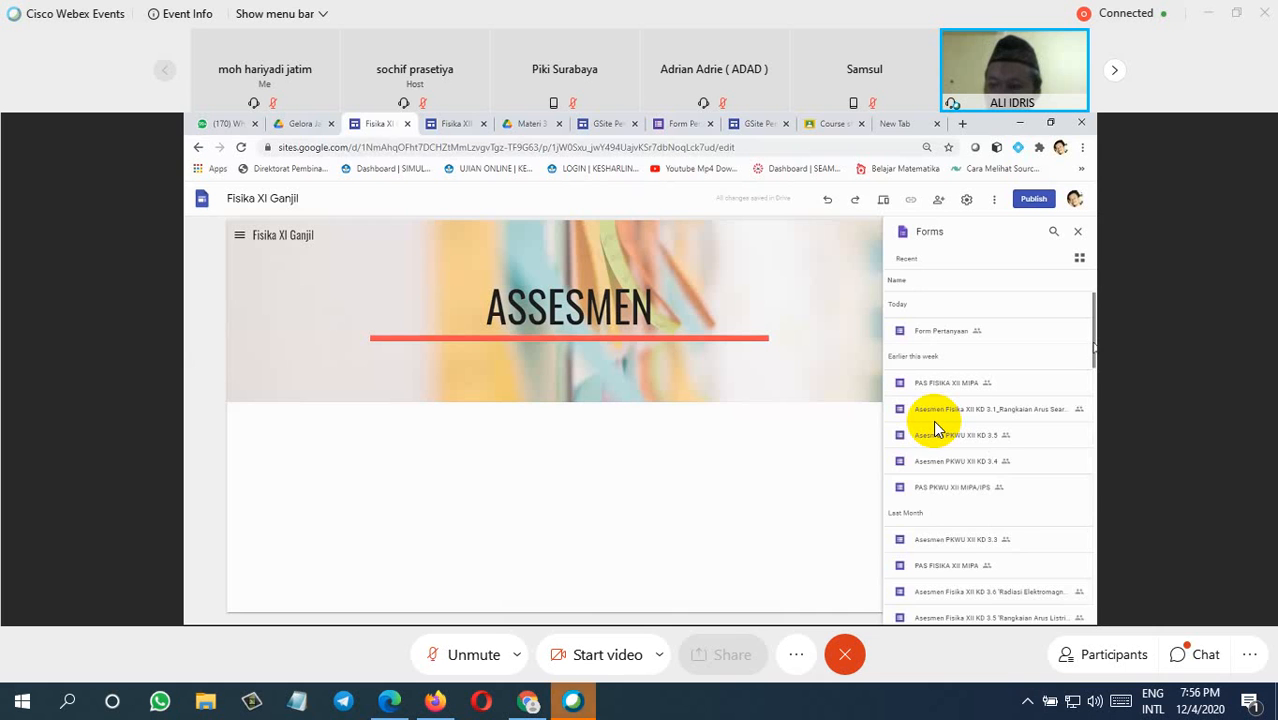
scroll(937, 428, down, 1)
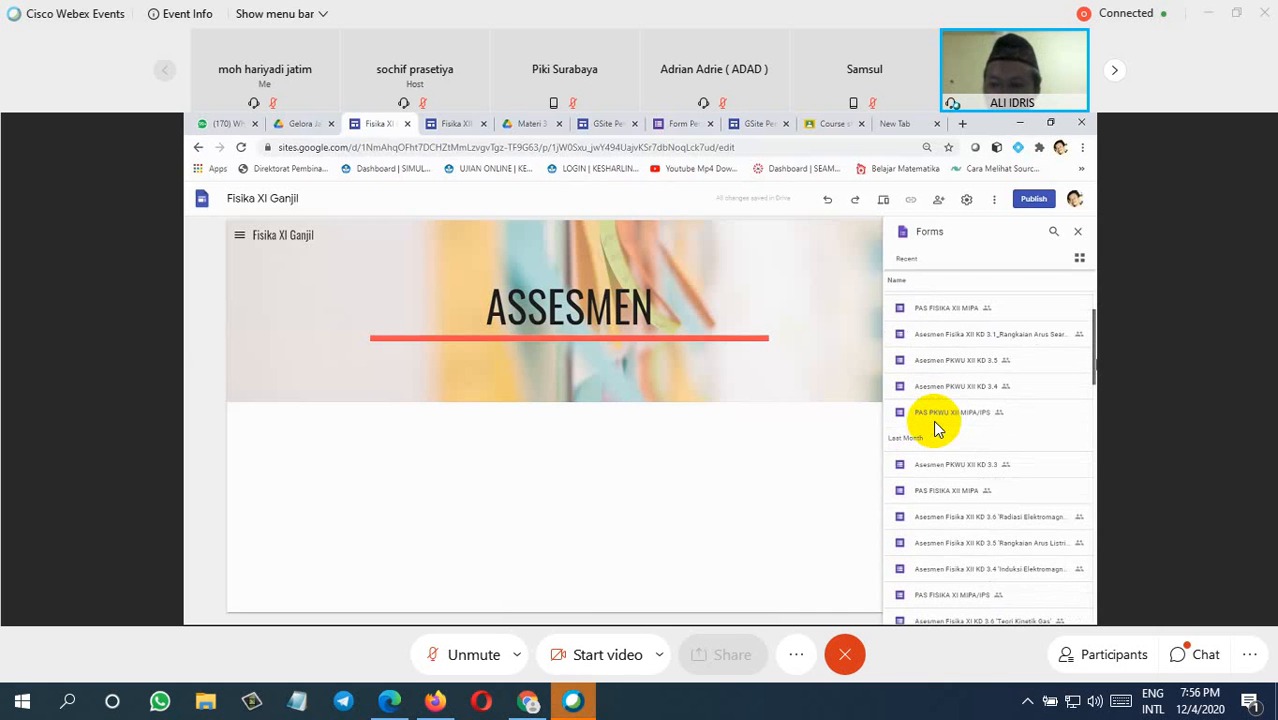
scroll(937, 428, down, 1)
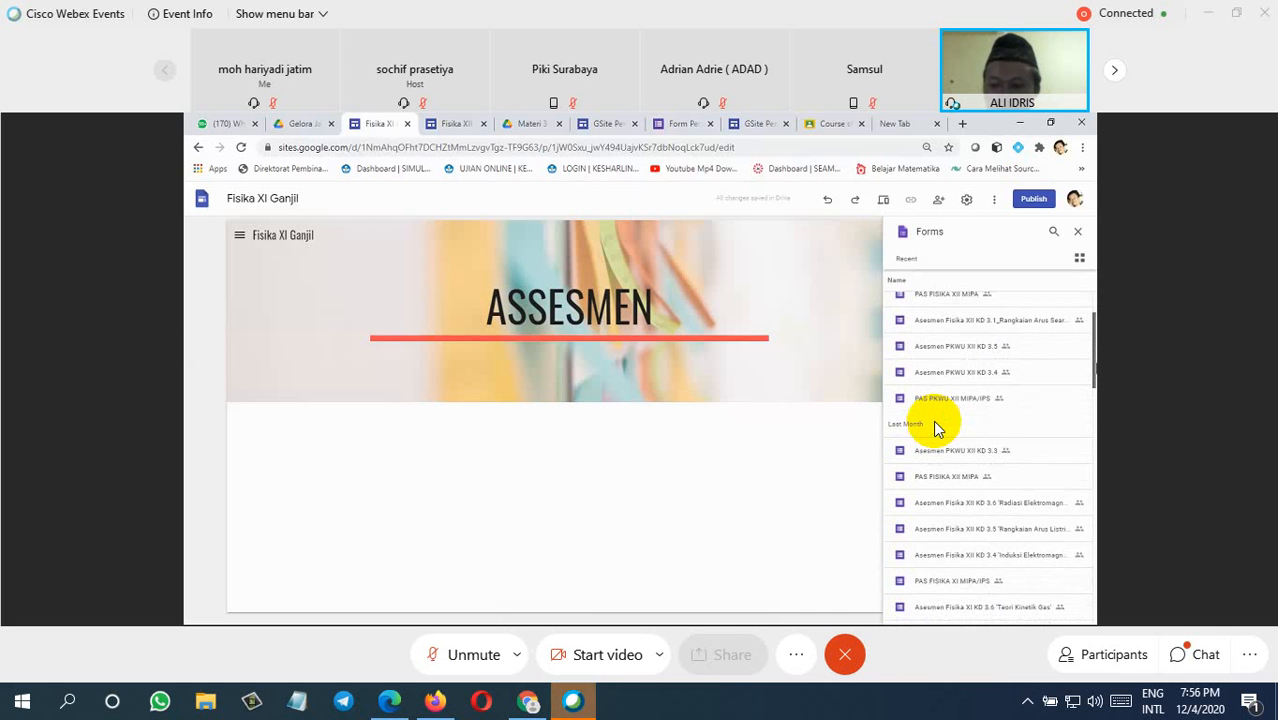
scroll(937, 428, down, 3)
scroll(937, 428, down, 1)
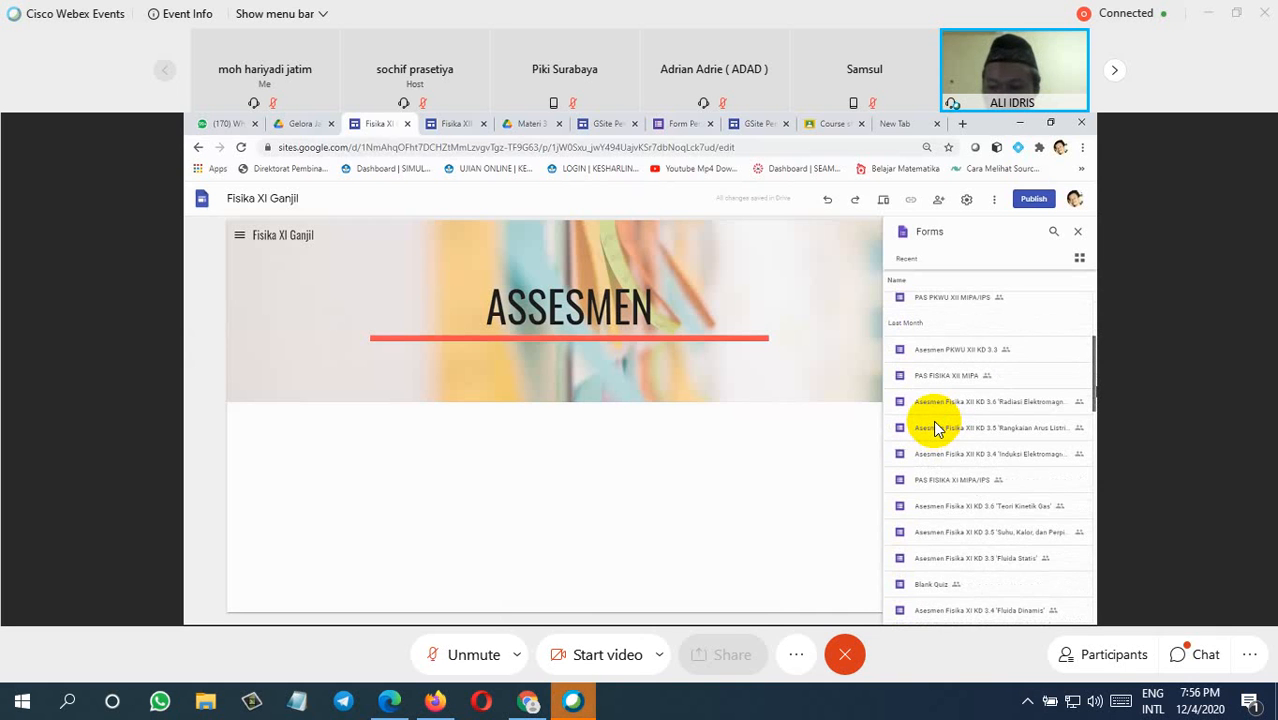
scroll(937, 428, down, 1)
scroll(937, 428, down, 3)
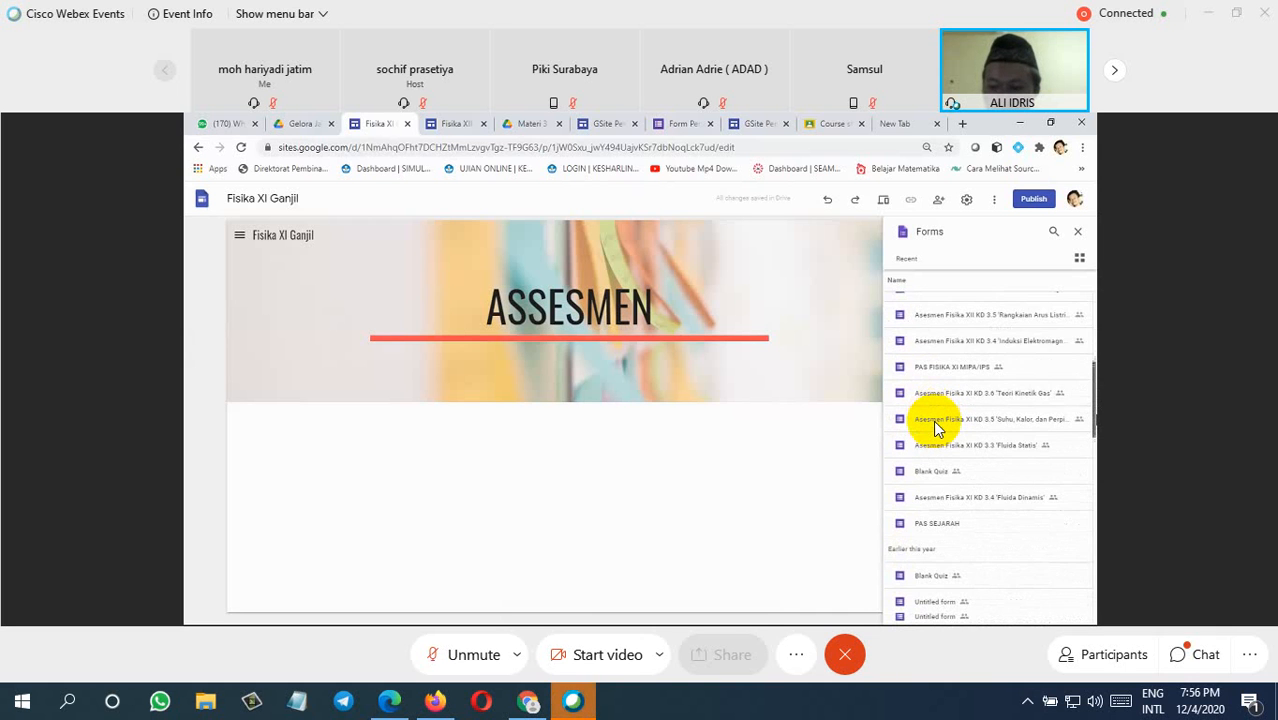
scroll(937, 428, down, 2)
scroll(937, 428, down, 1)
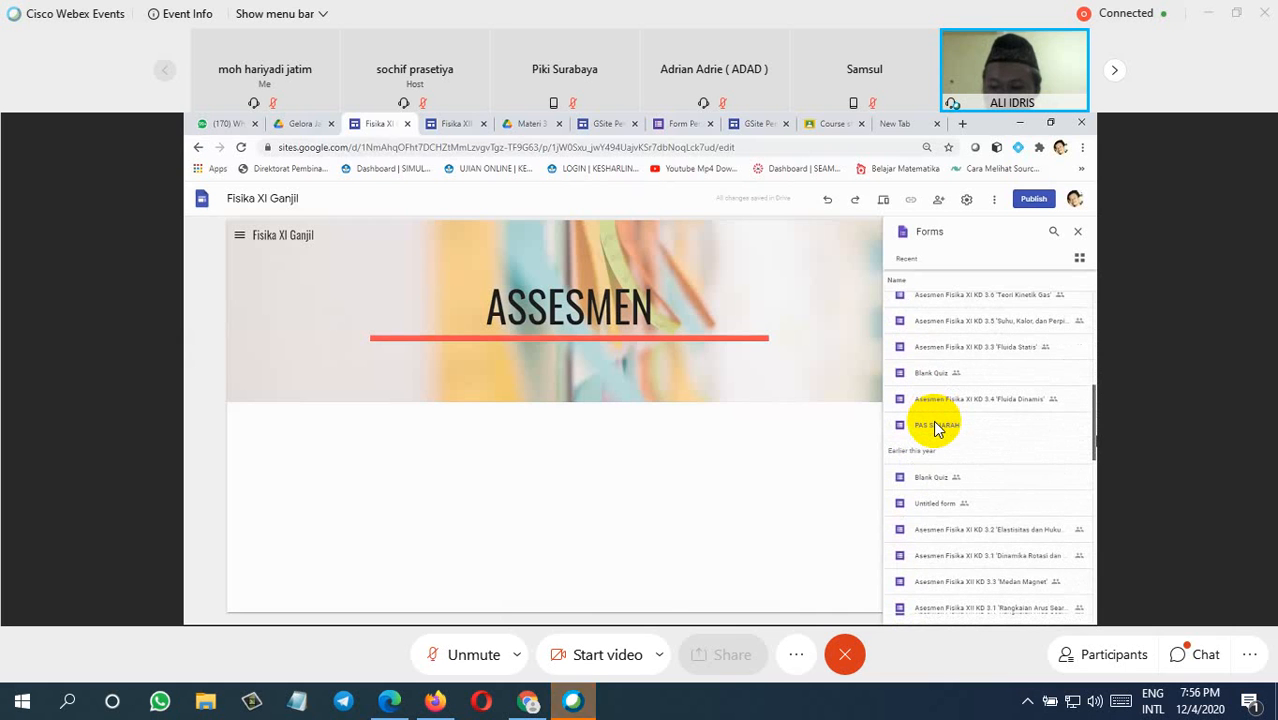
click(962, 555)
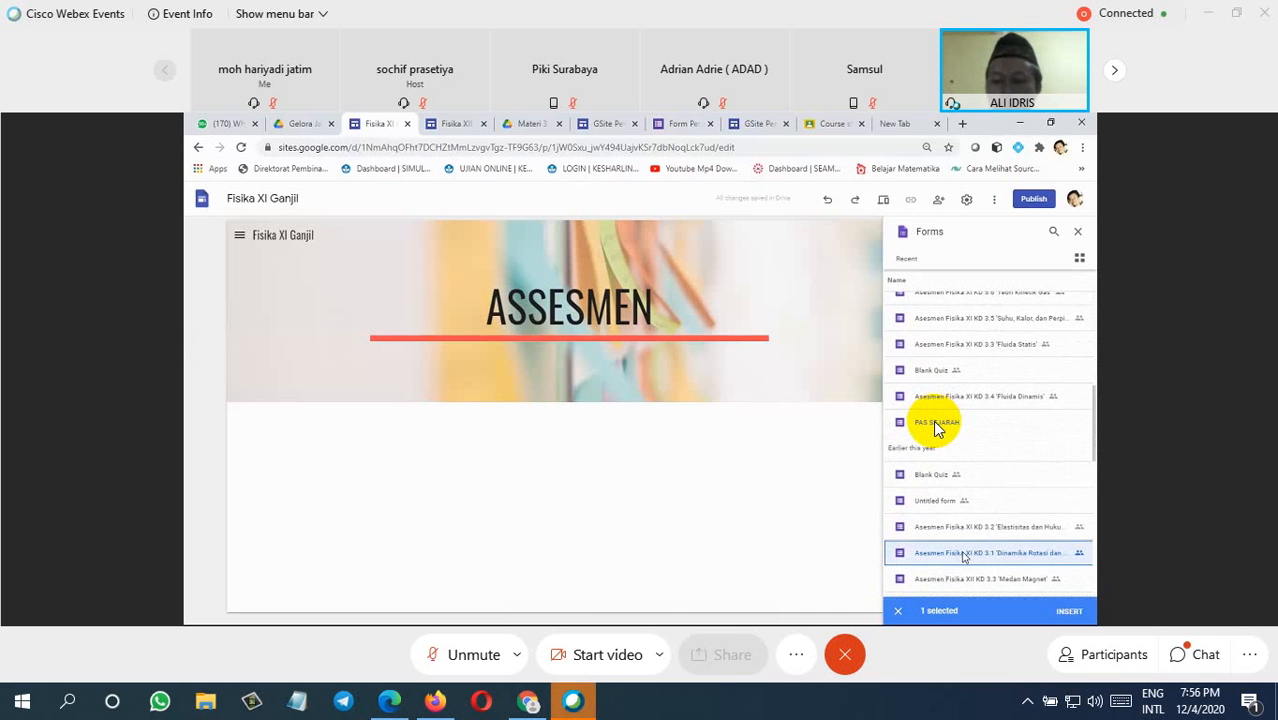
click(1069, 611)
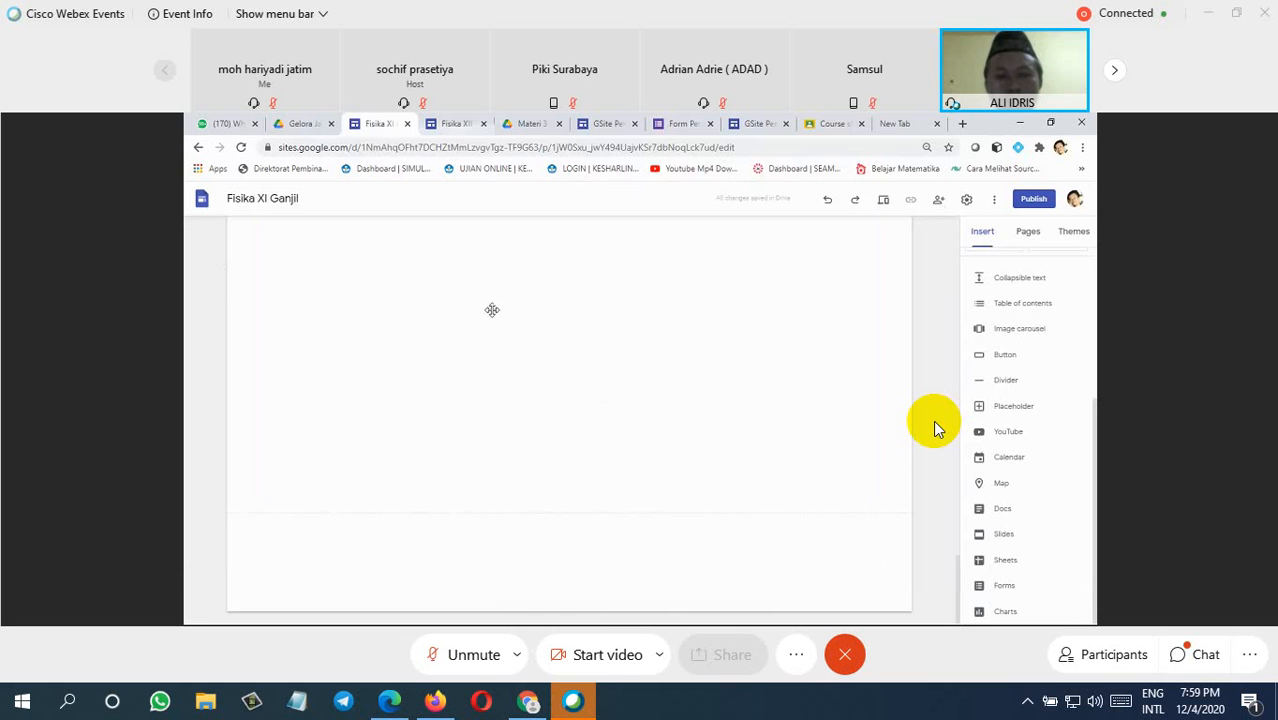
Step: Publish the site to the web under the address fisika-xi-ganjil and open its preview
click(679, 317)
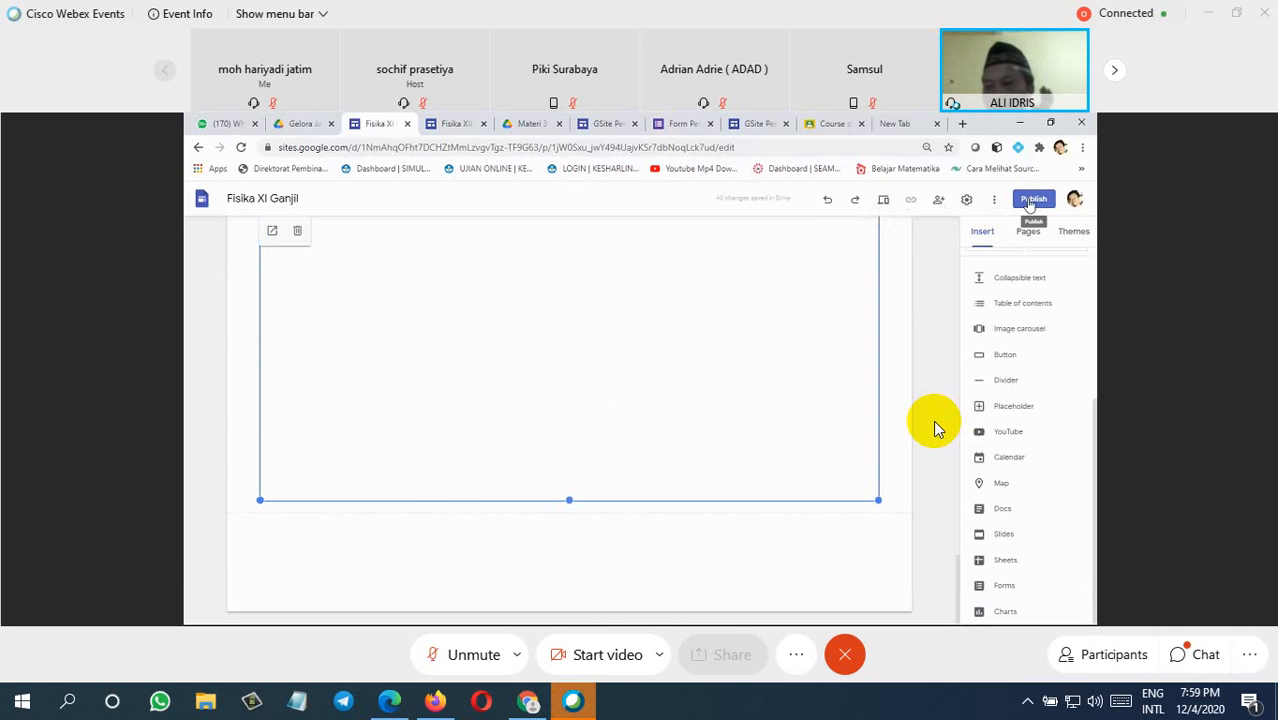
click(1032, 200)
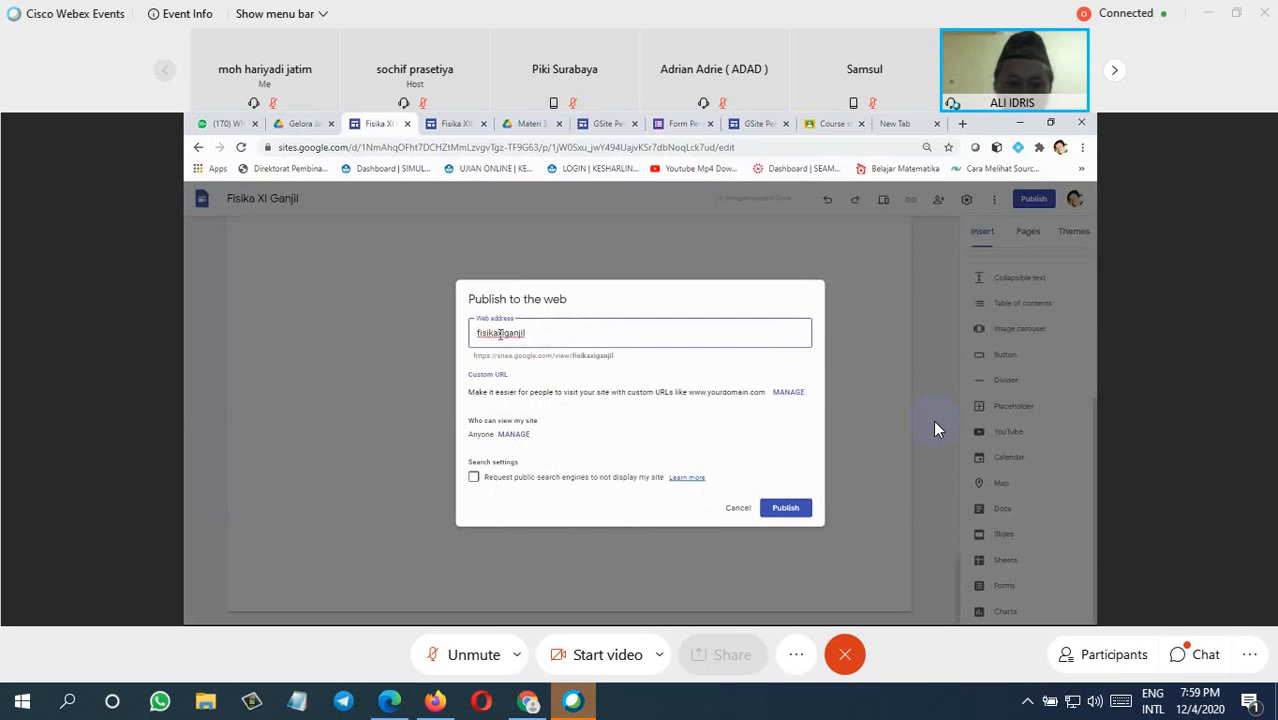
text(-xi)
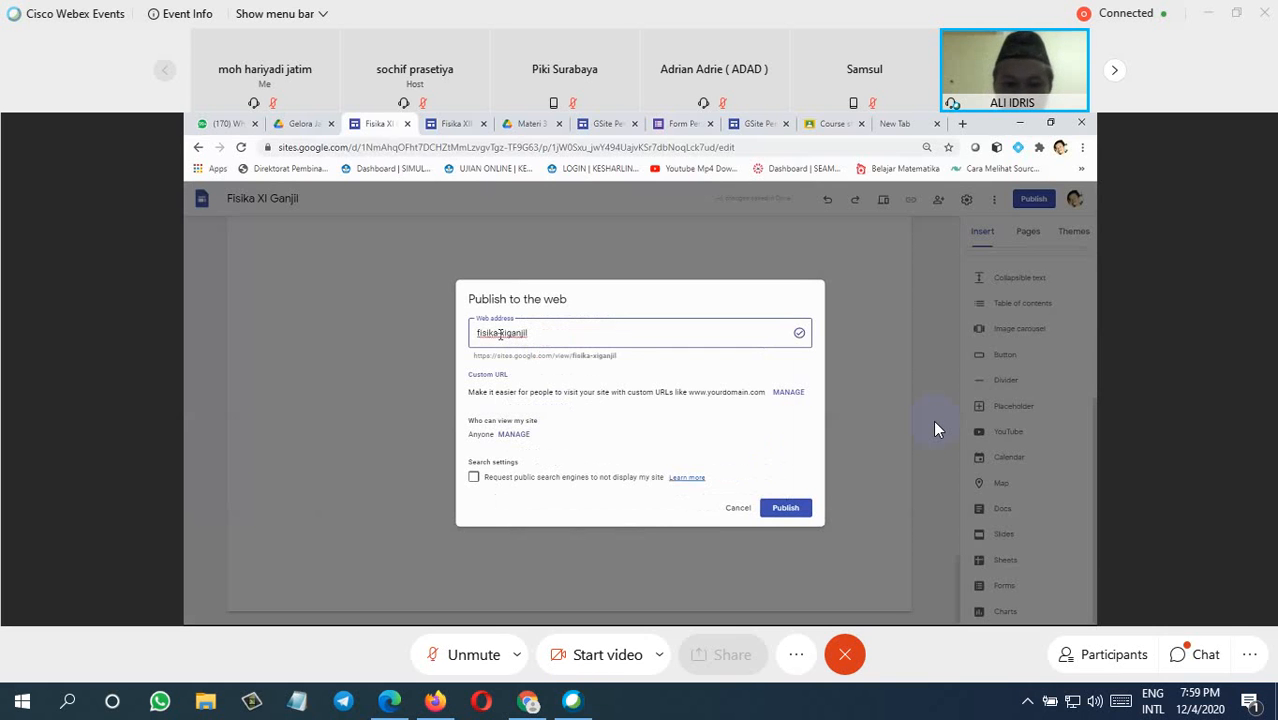
text(-)
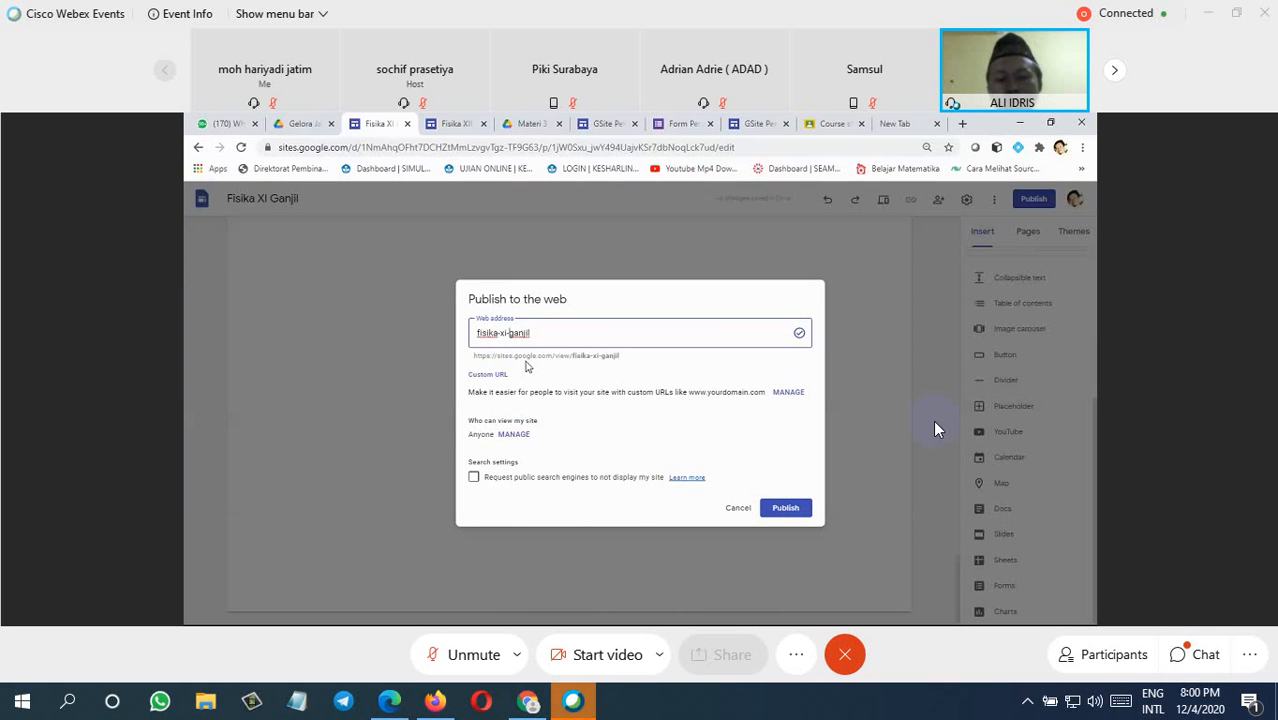
click(786, 508)
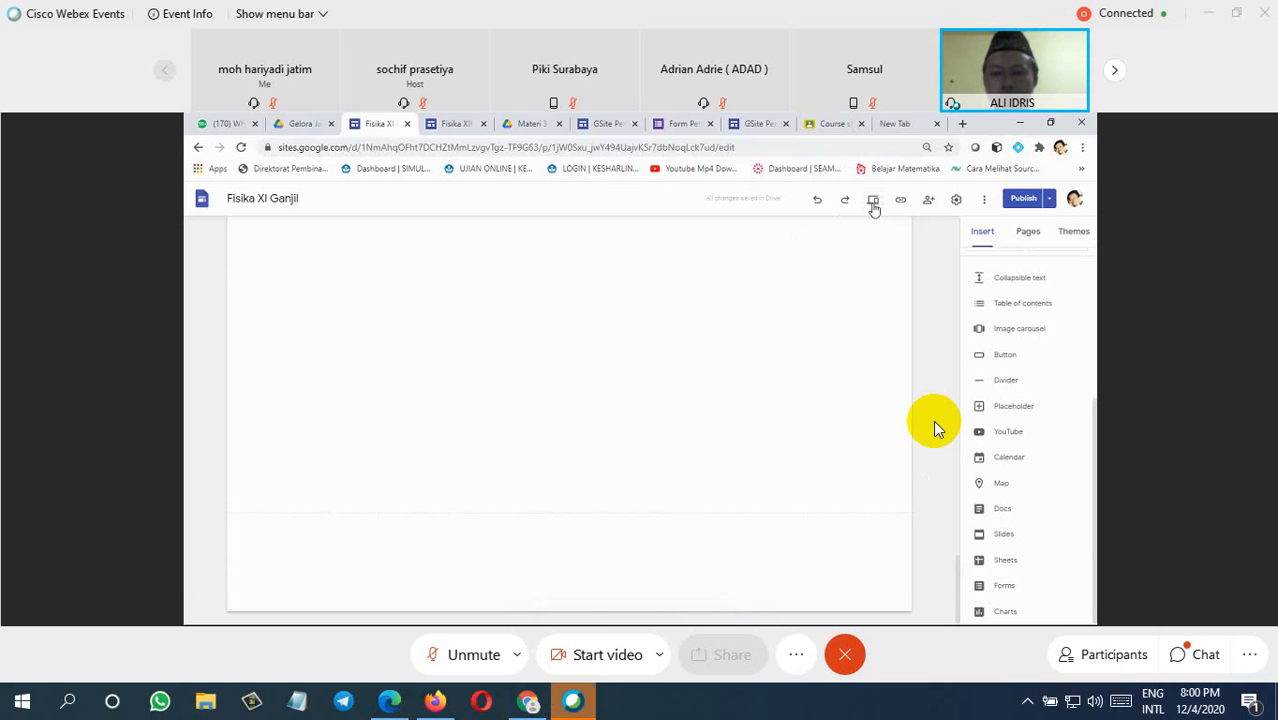
click(873, 201)
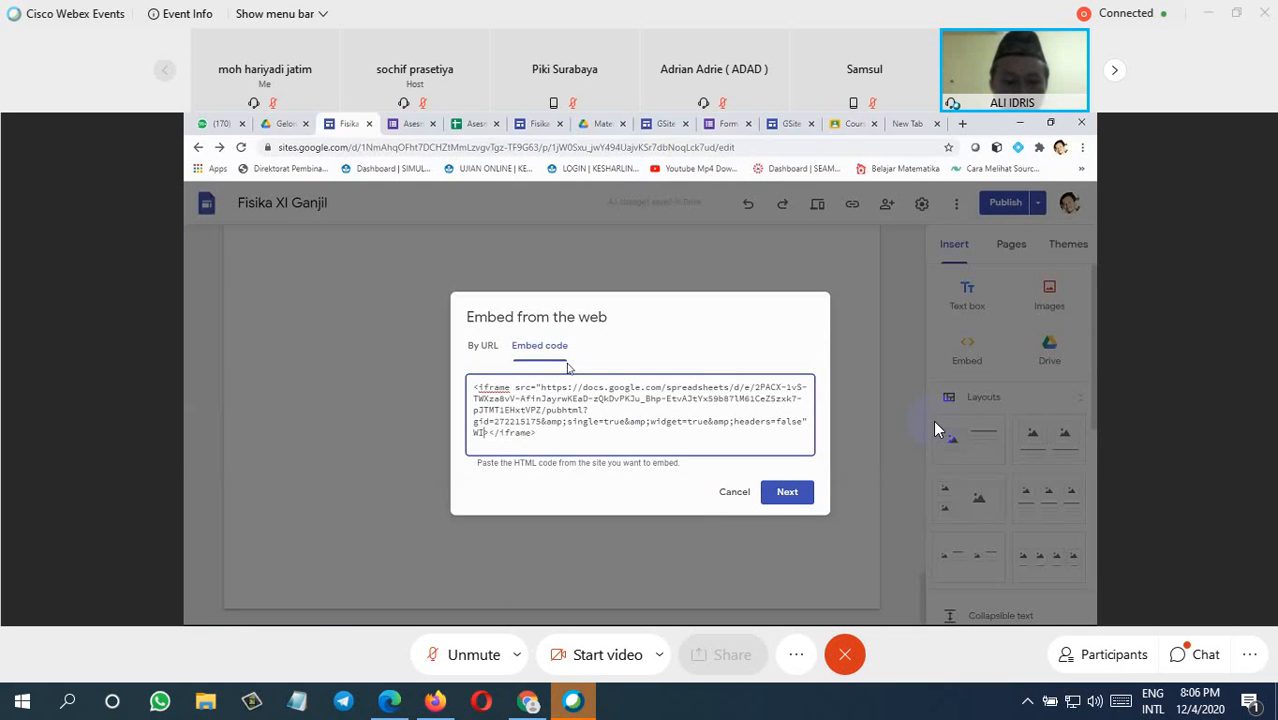
Step: Add width=100% and height=100% to the response spreadsheet's iframe code and embed it in the Assesmen page
text(wid)
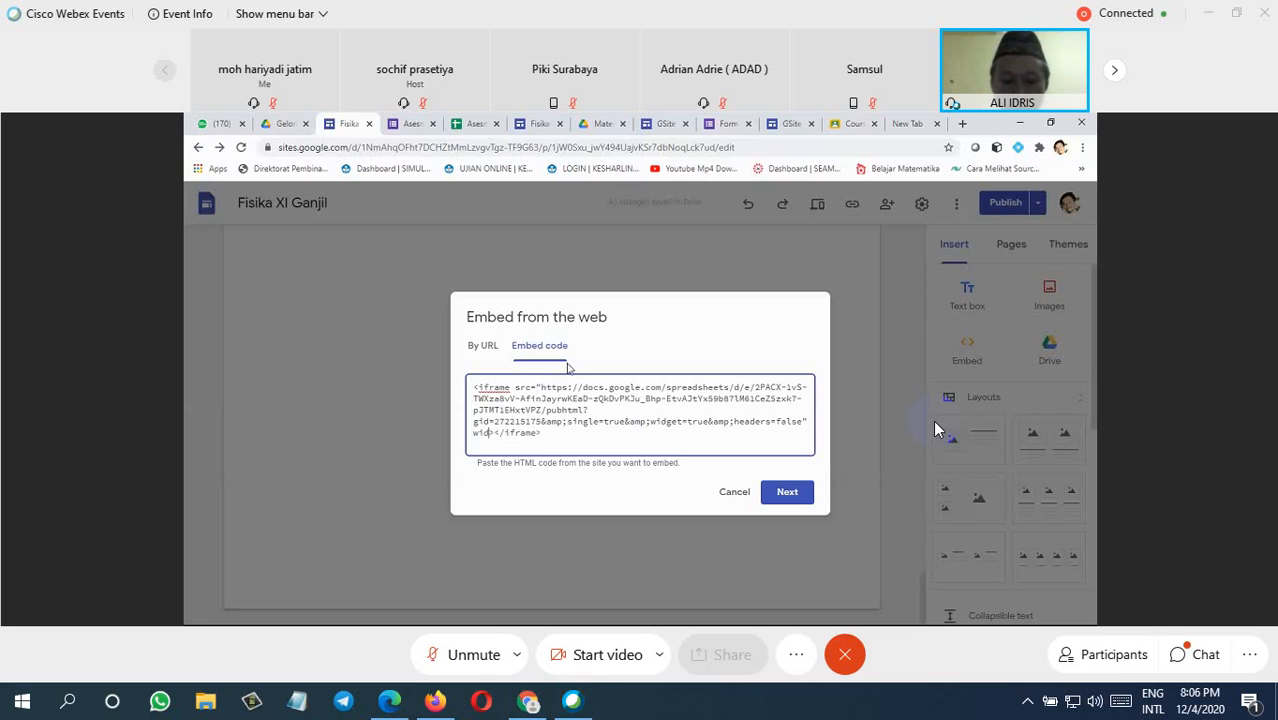
text(th)
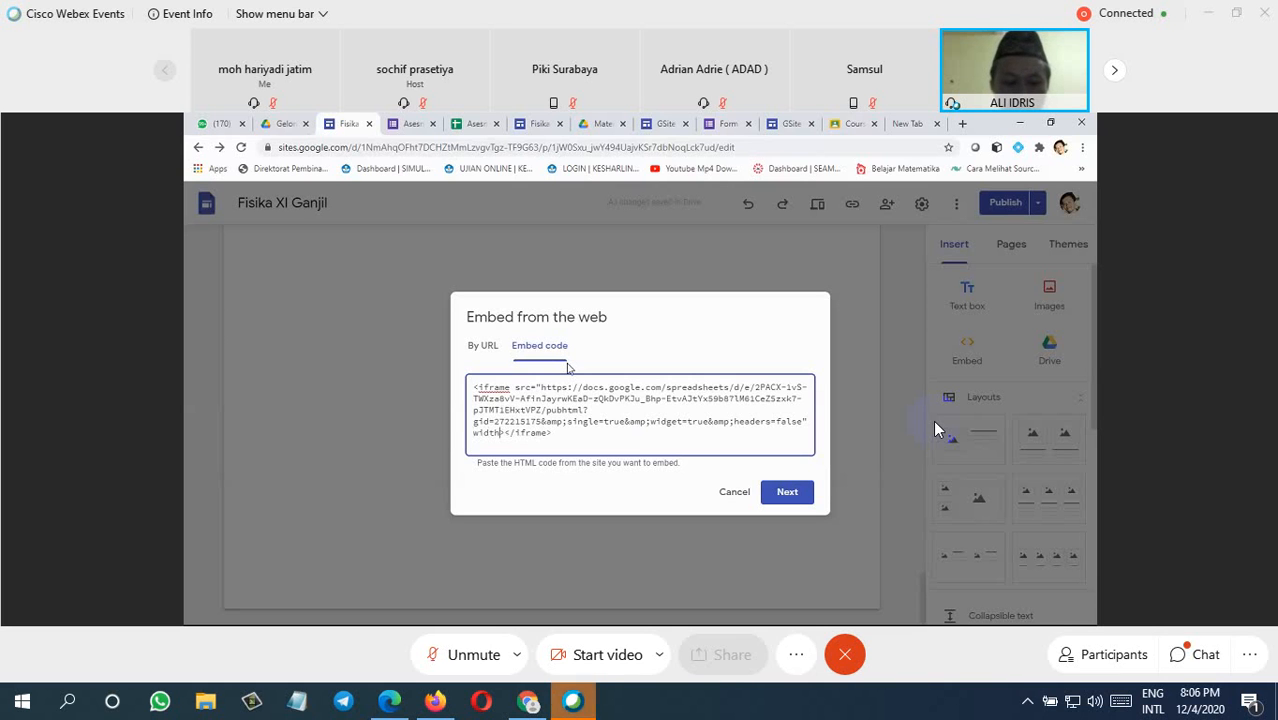
text(=100)
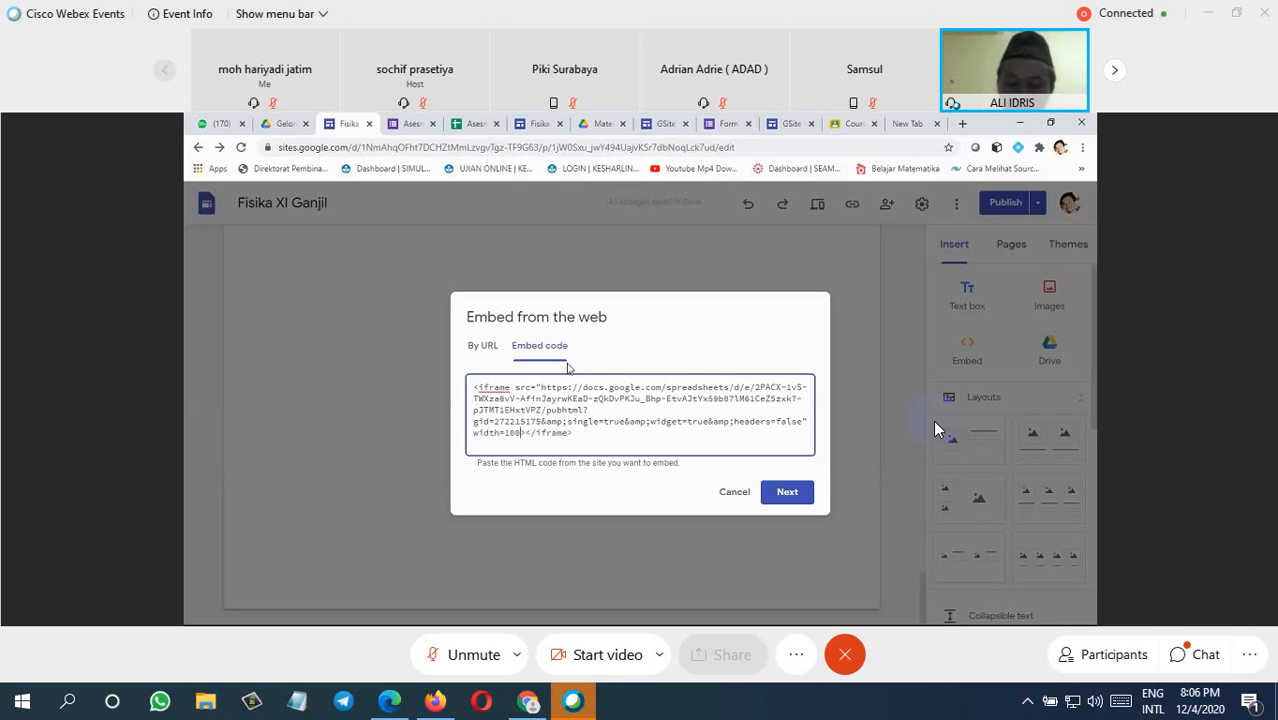
text(%")
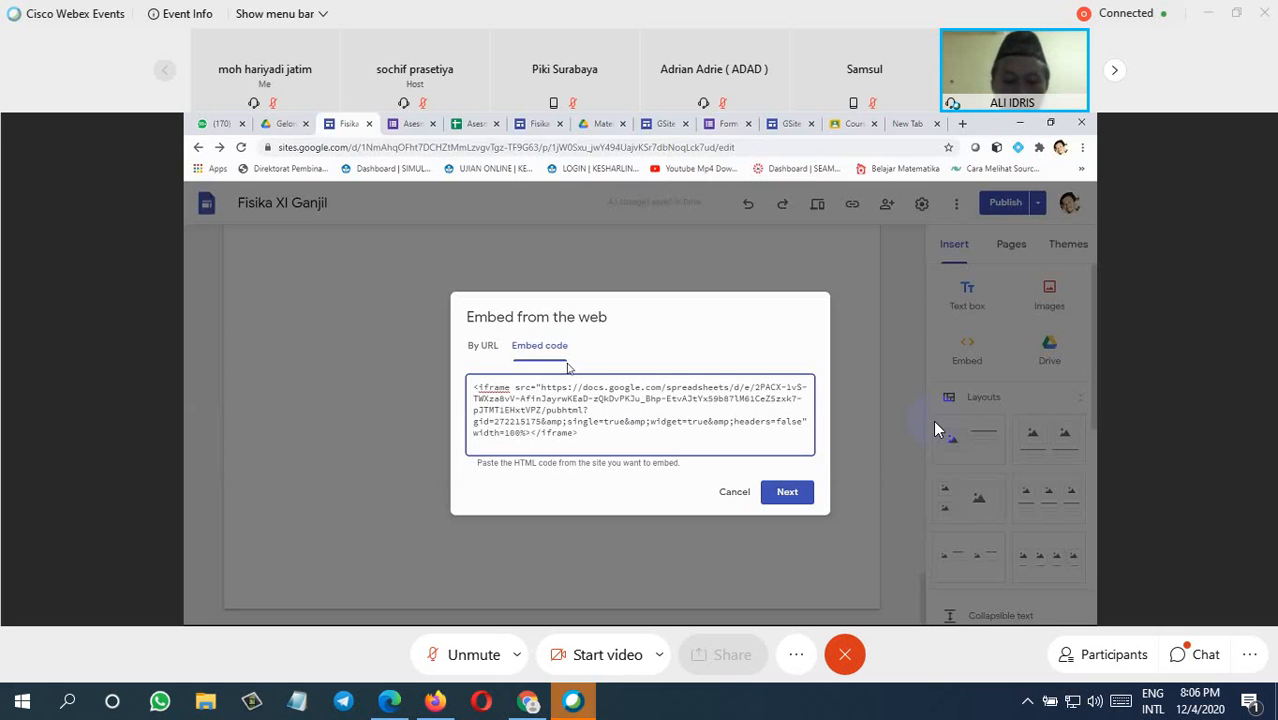
text( hei)
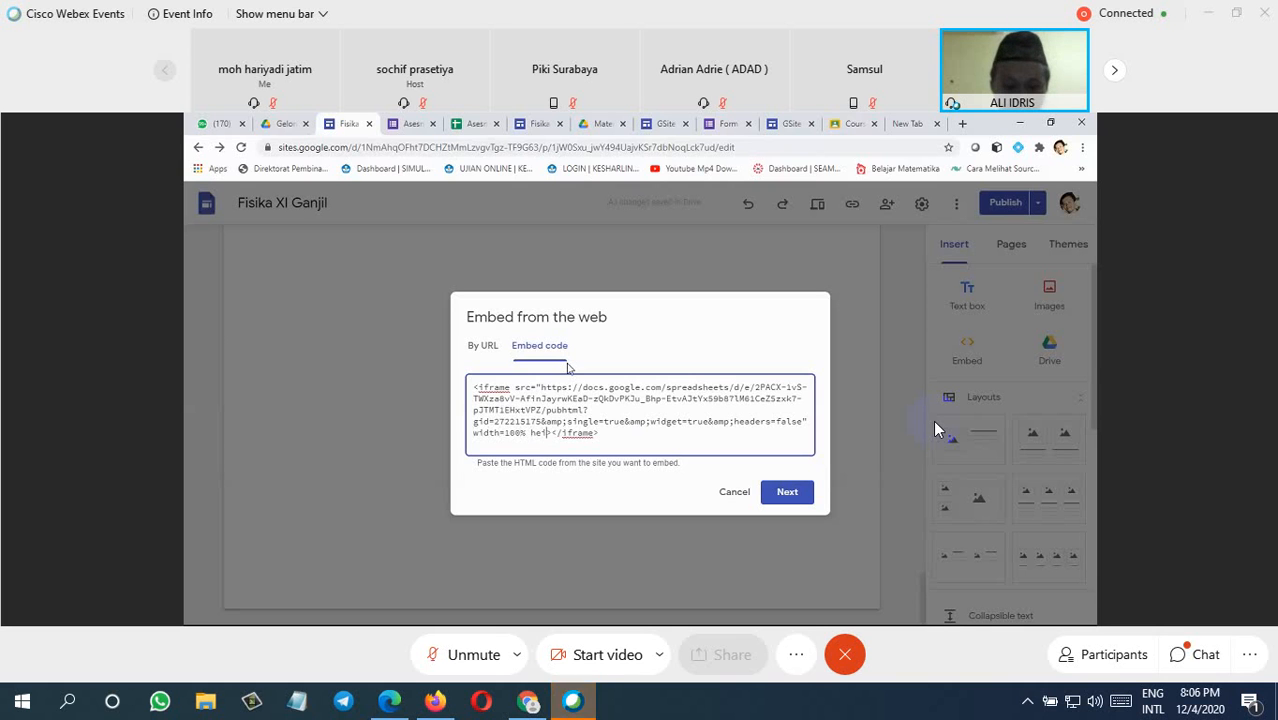
text(ght)
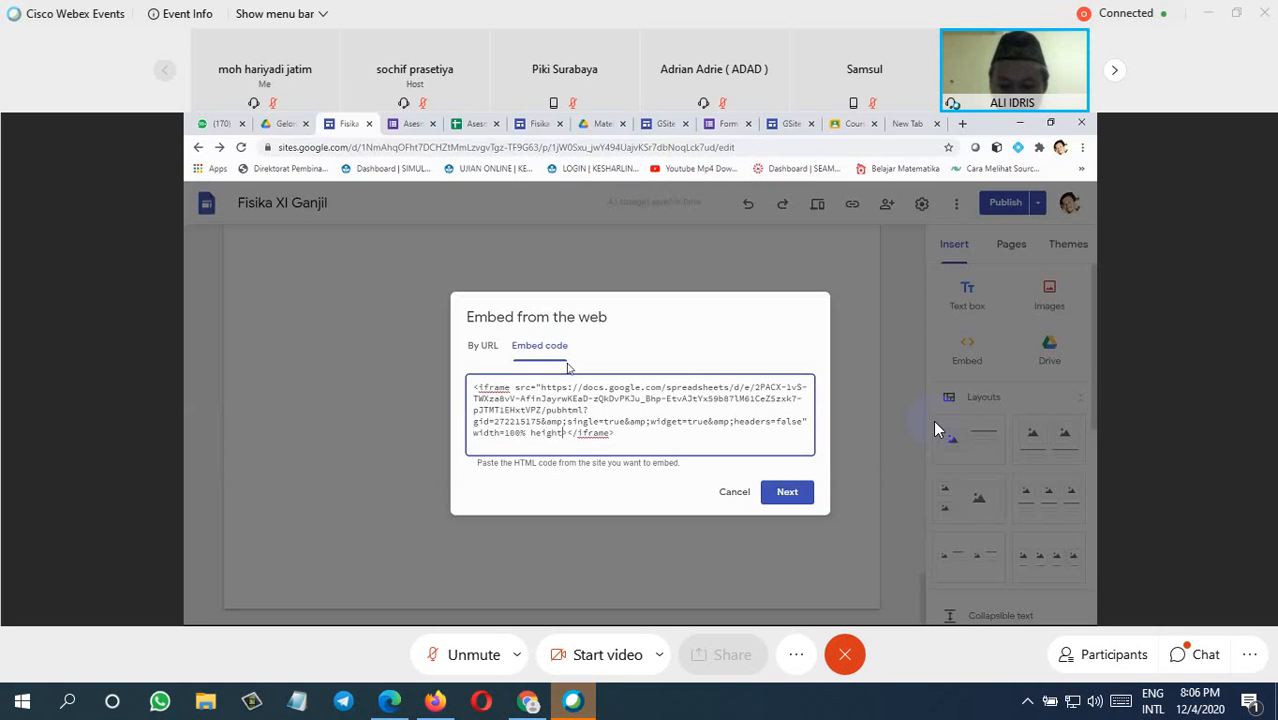
text(=100)
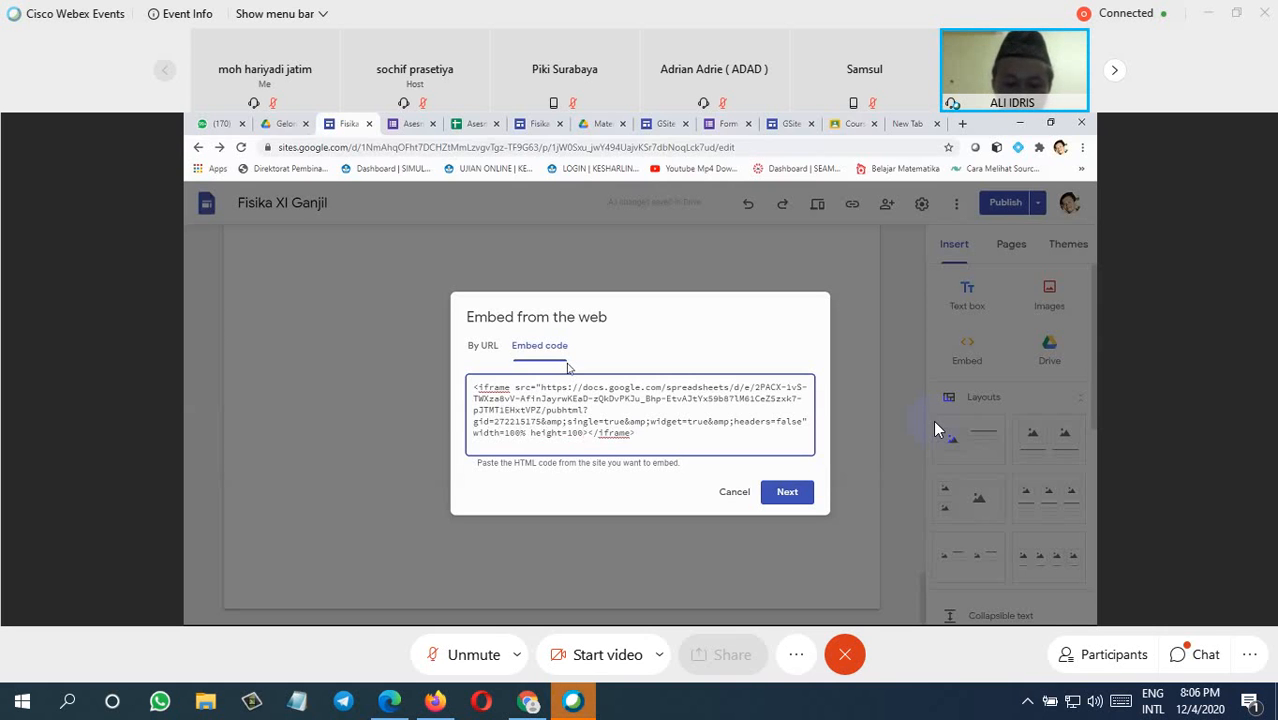
text(%)
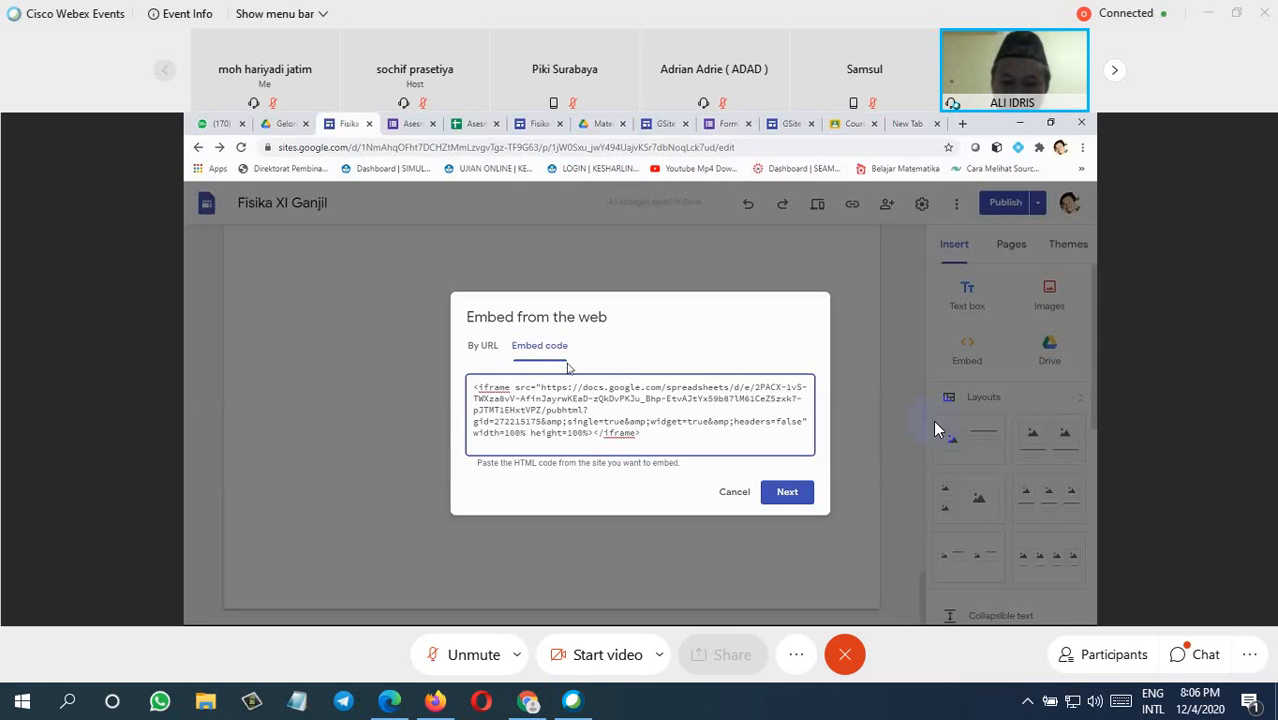
text(")
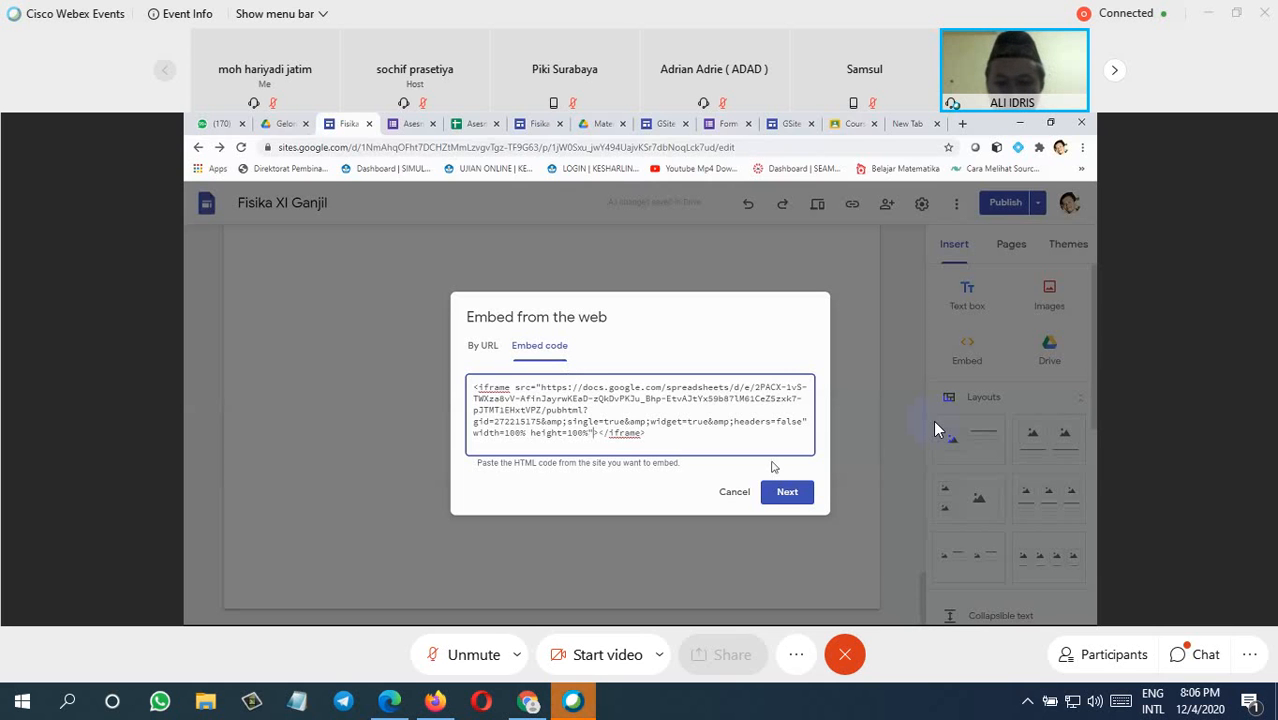
click(787, 491)
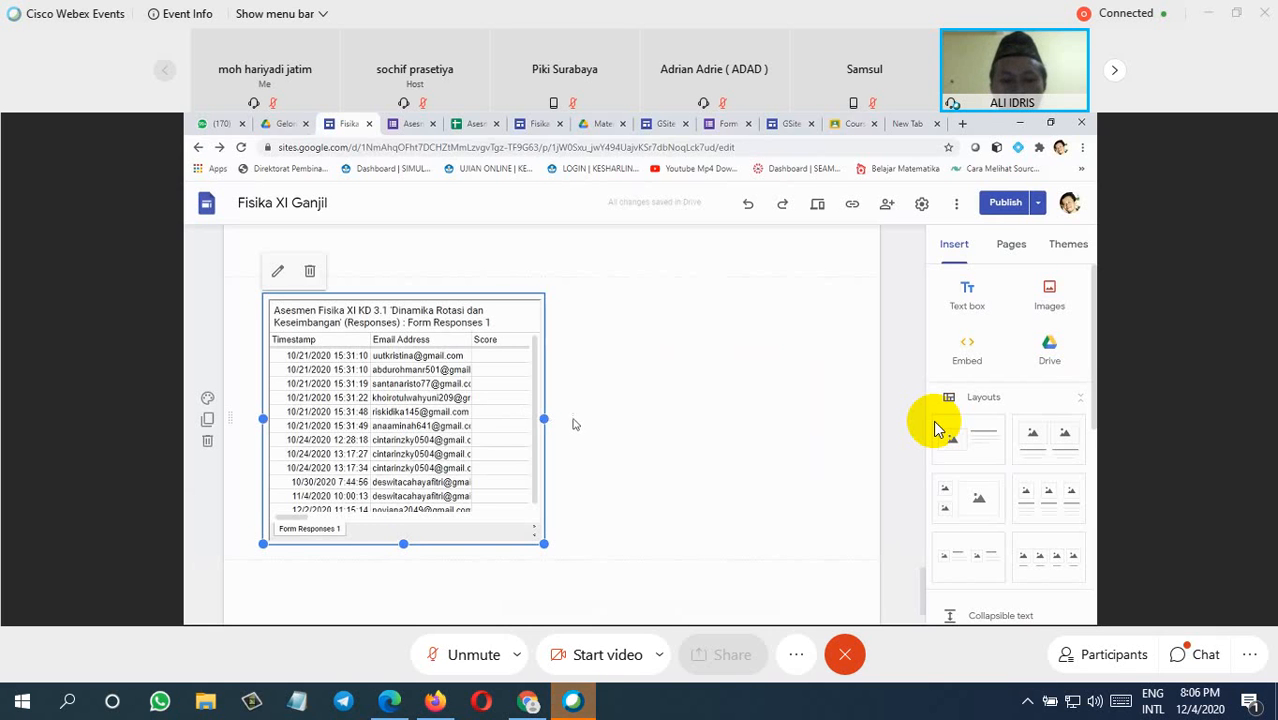
Step: Widen the embedded Form Responses table to almost the full page width and publish the updated site
drag(543, 418, 852, 420)
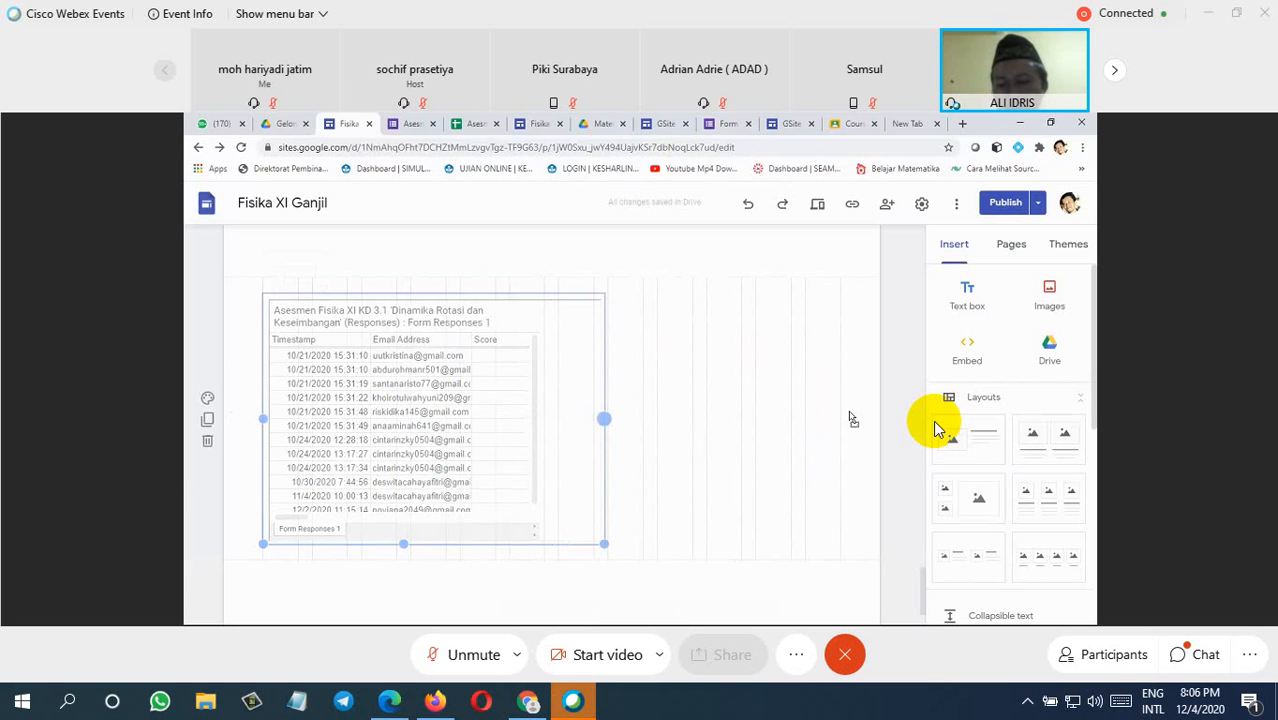
drag(852, 420, 851, 417)
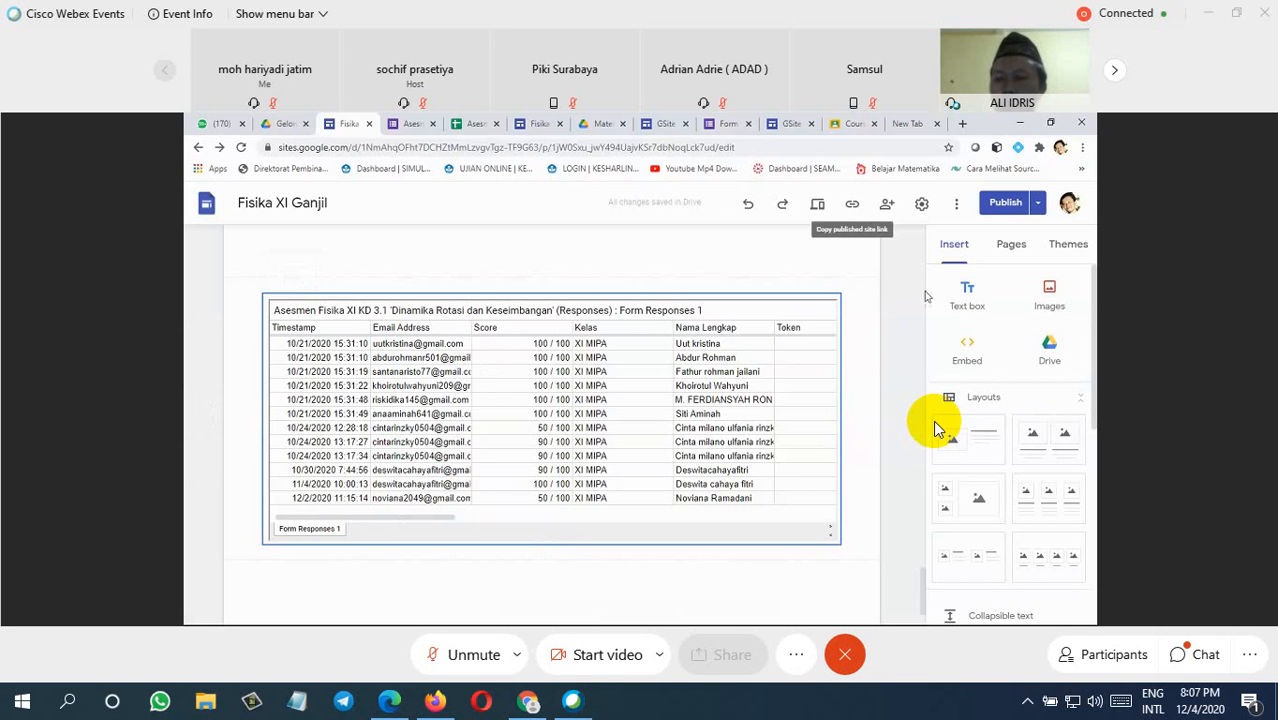
click(770, 322)
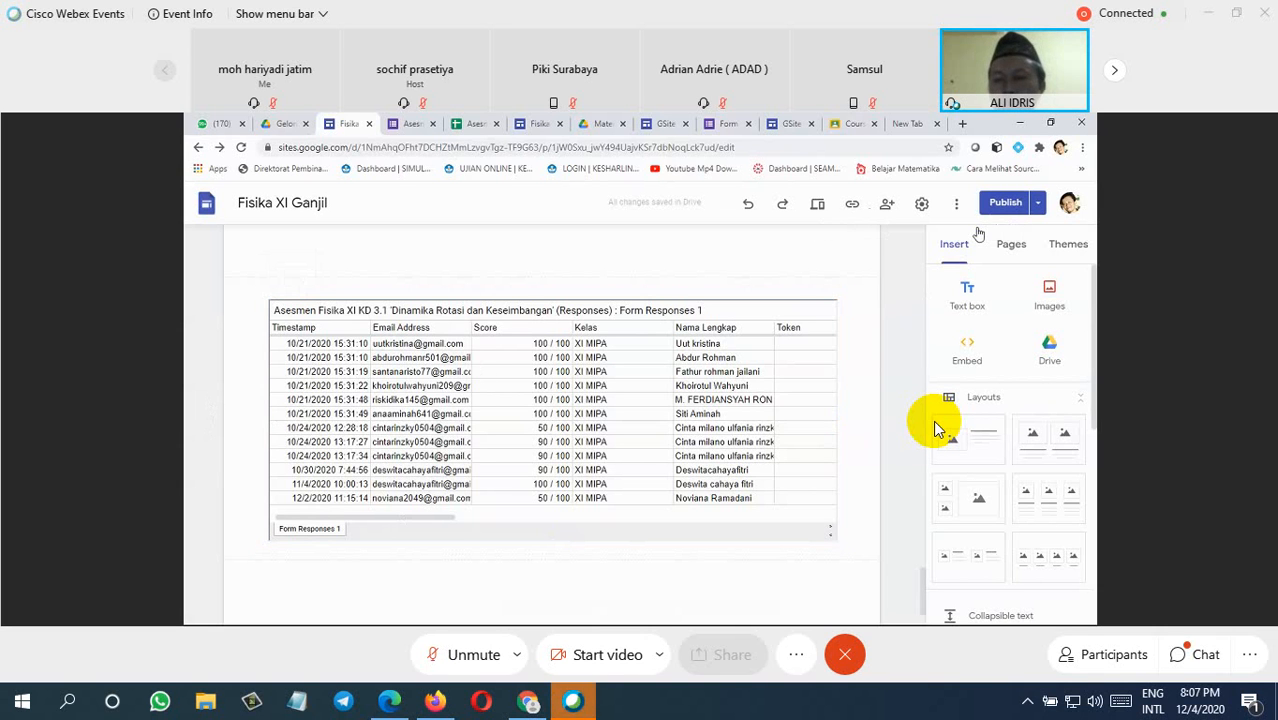
click(1004, 203)
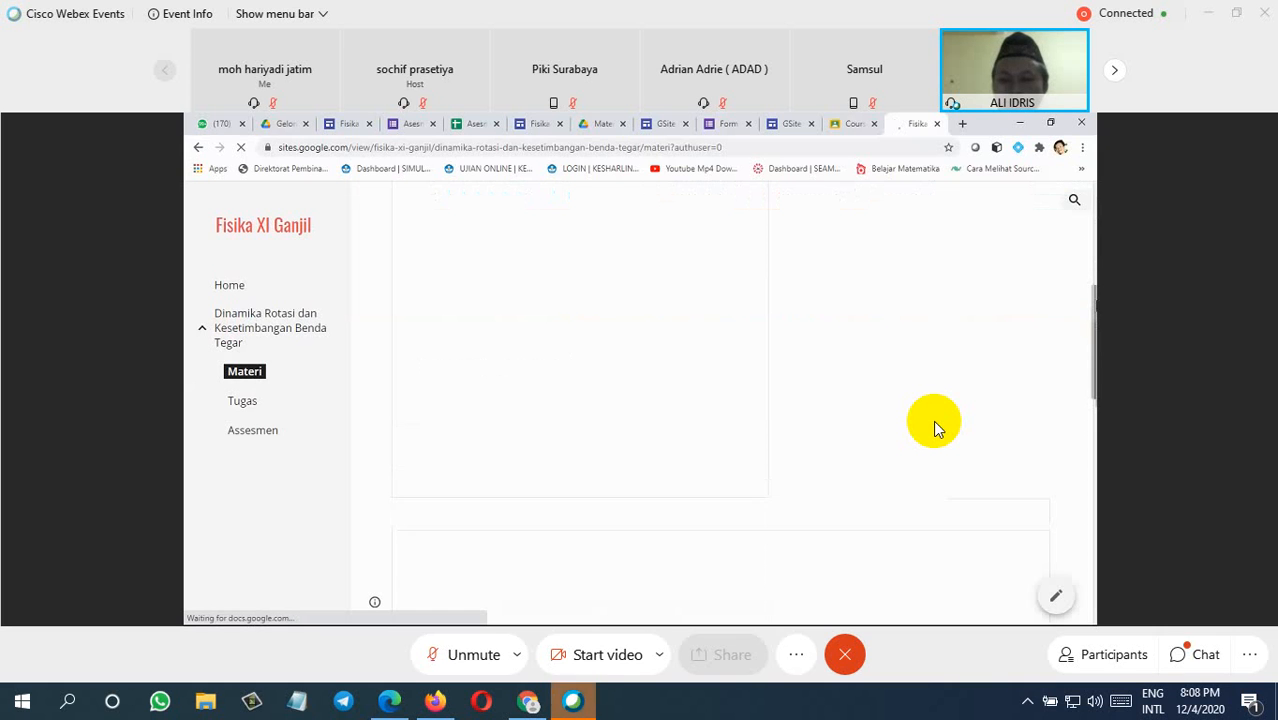
Step: Review the published Materi page from its embedded documents down to the VIDEO PEMBELAJARAN section
scroll(933, 420, down, 3)
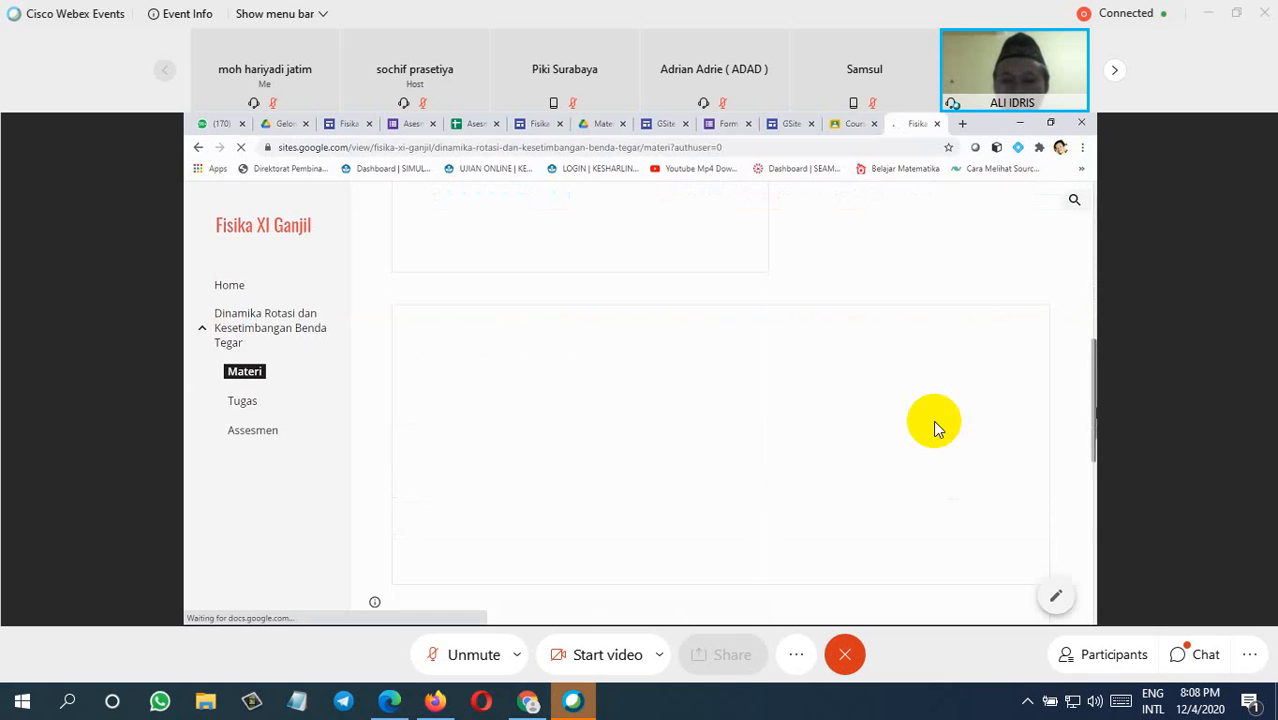
scroll(933, 420, down, 4)
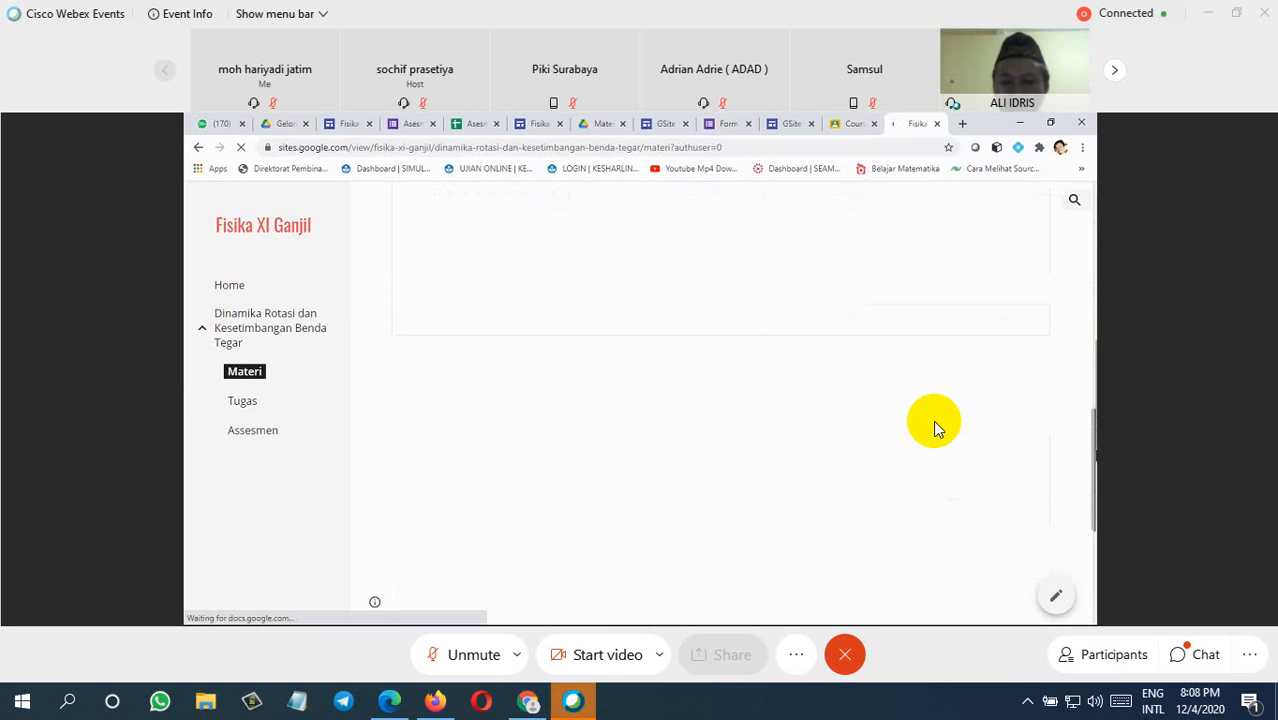
scroll(933, 420, down, 3)
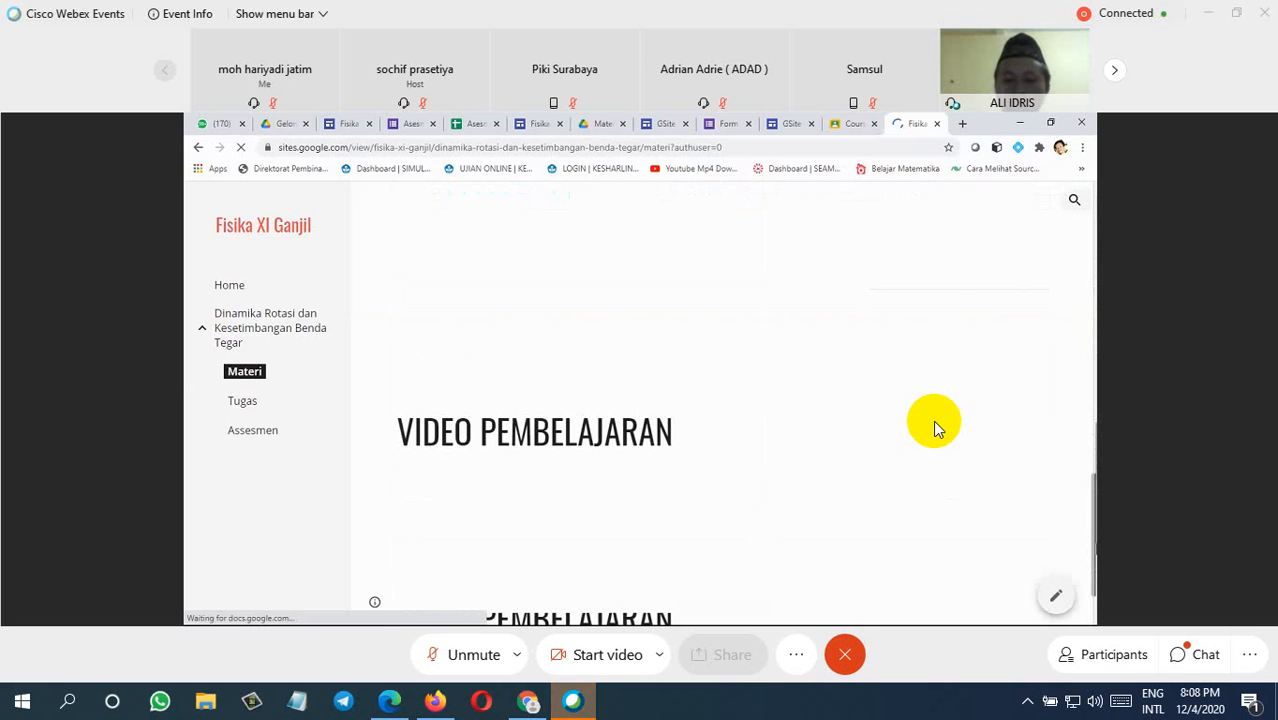
scroll(933, 420, down, 2)
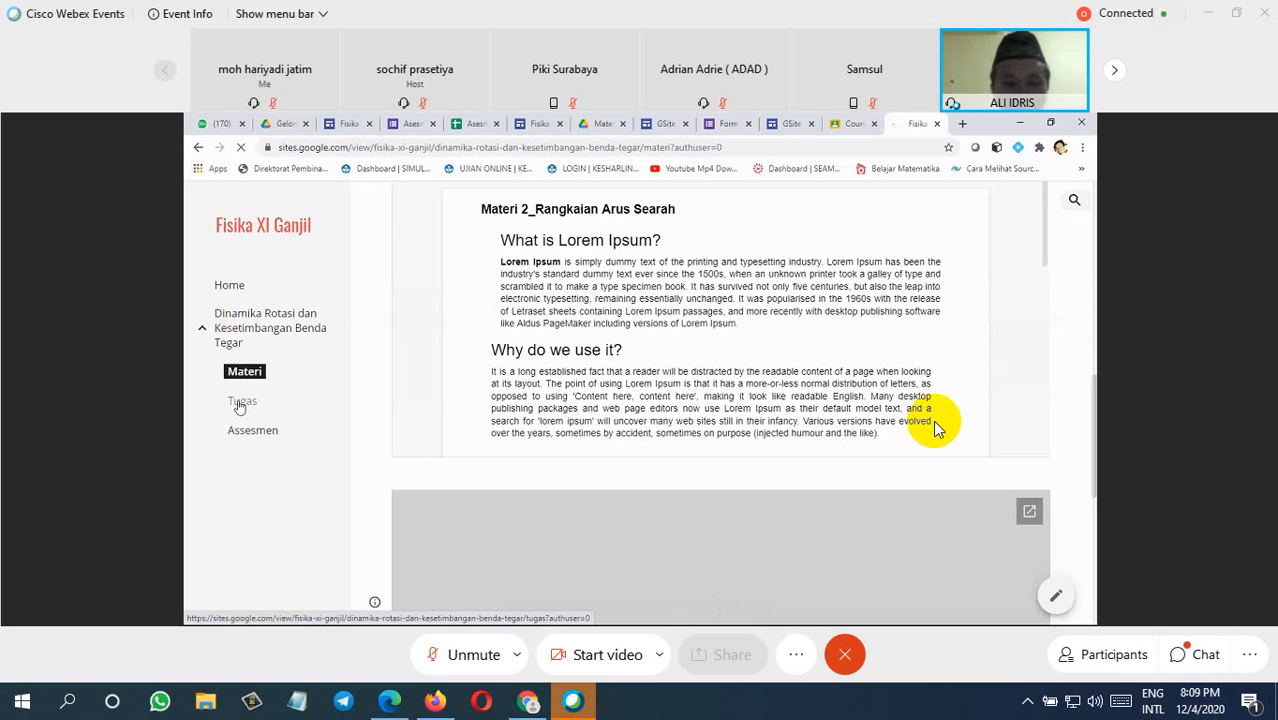
Step: Check the assignment document on the published Tugas page and open the published Assesmen page
click(248, 404)
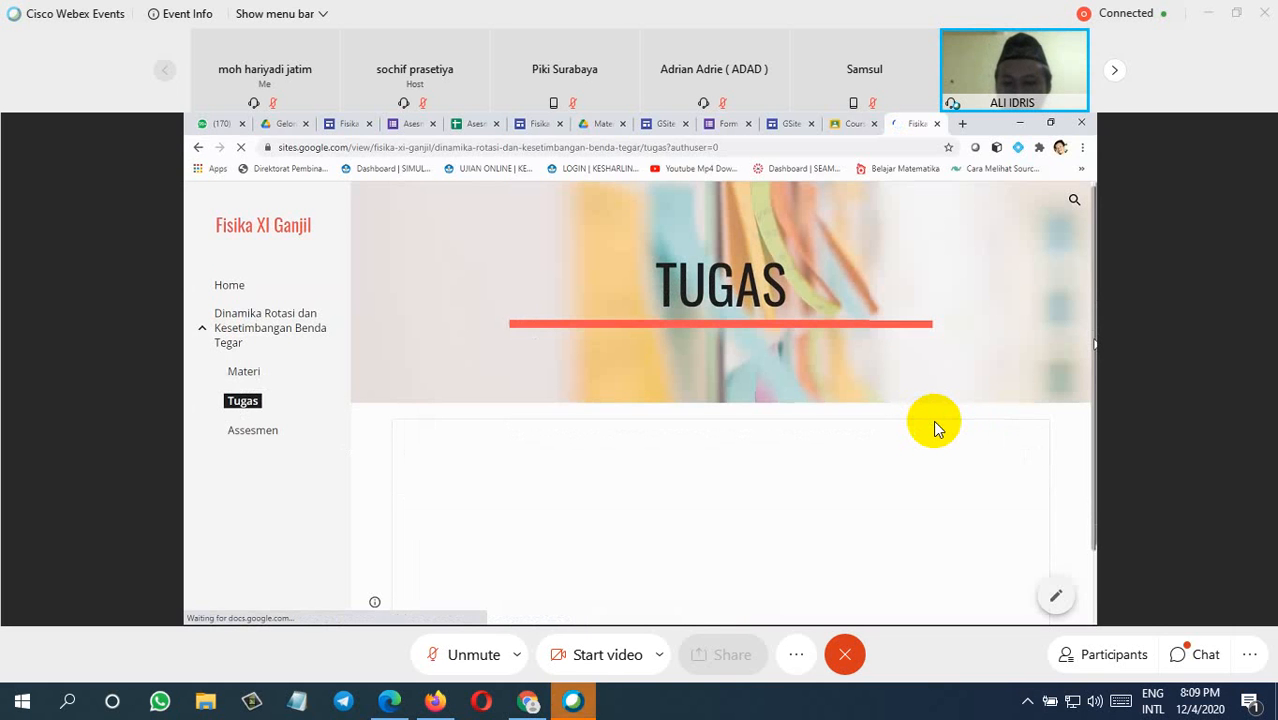
scroll(936, 428, down, 1)
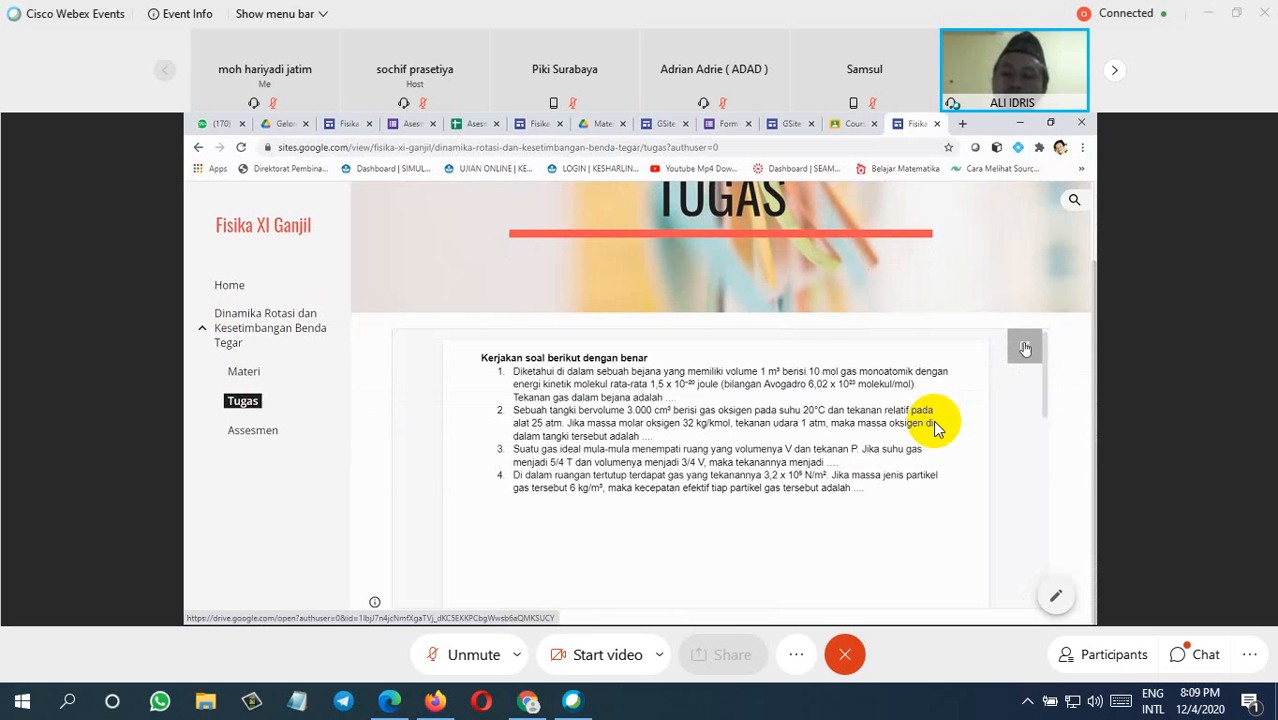
click(255, 437)
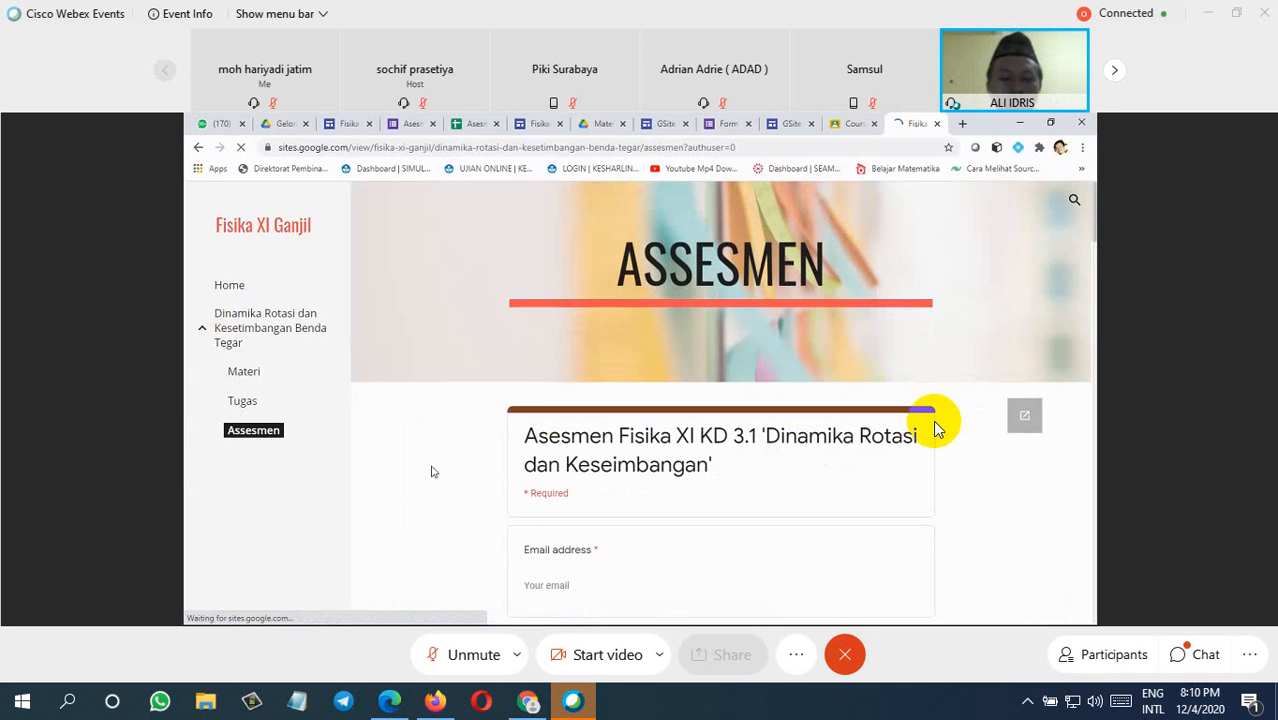
Step: Review the embedded assessment form on the published Assesmen page, checking its required fields and the area beneath it
scroll(935, 428, down, 1)
scroll(935, 428, down, 3)
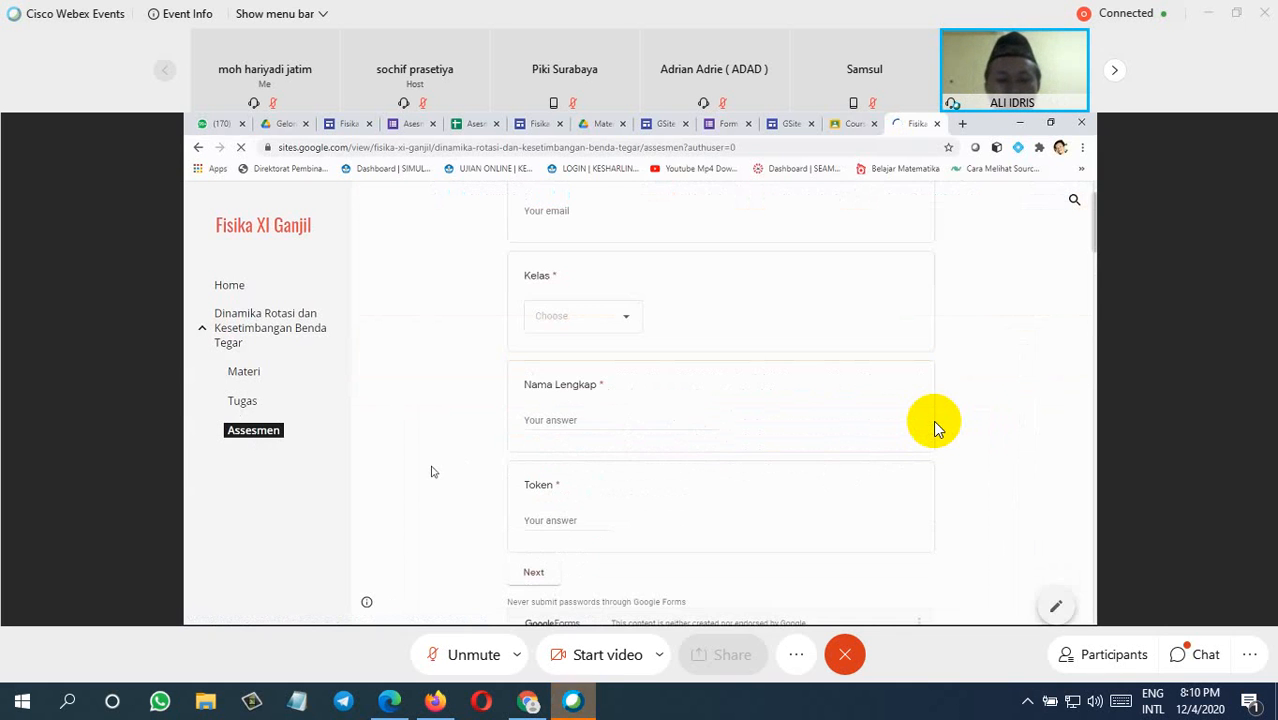
click(573, 211)
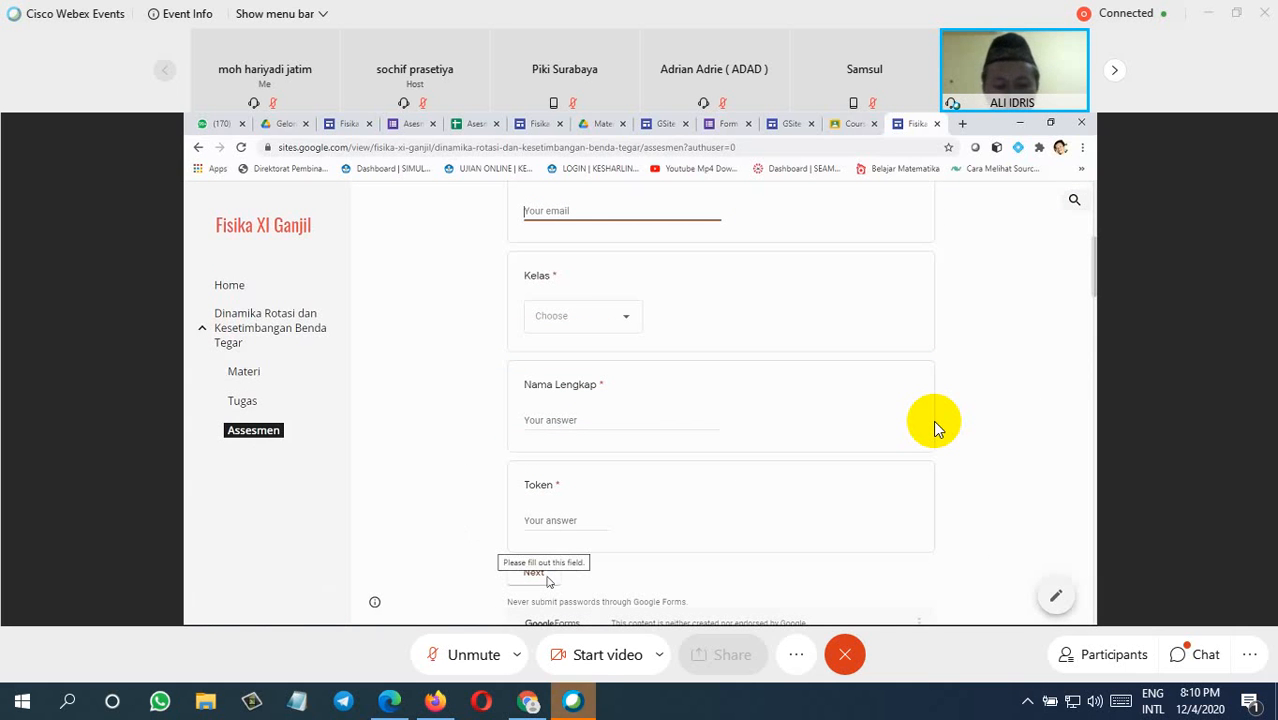
click(937, 430)
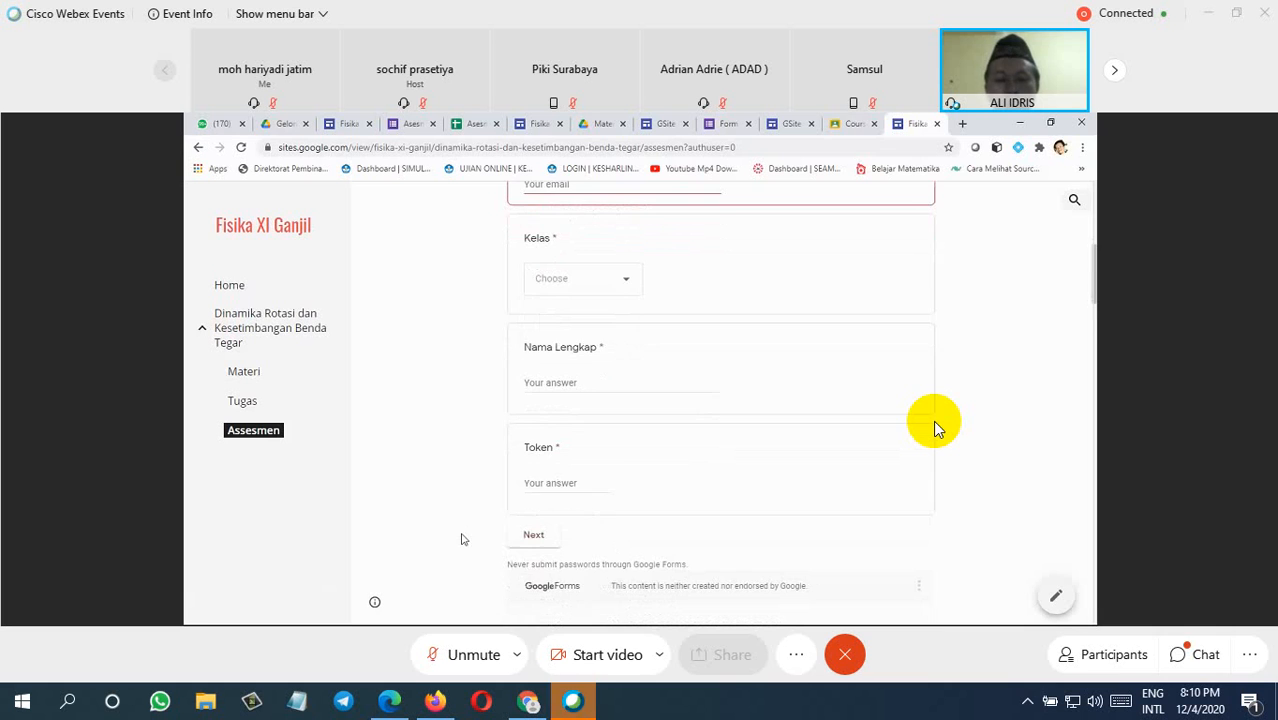
scroll(935, 428, down, 2)
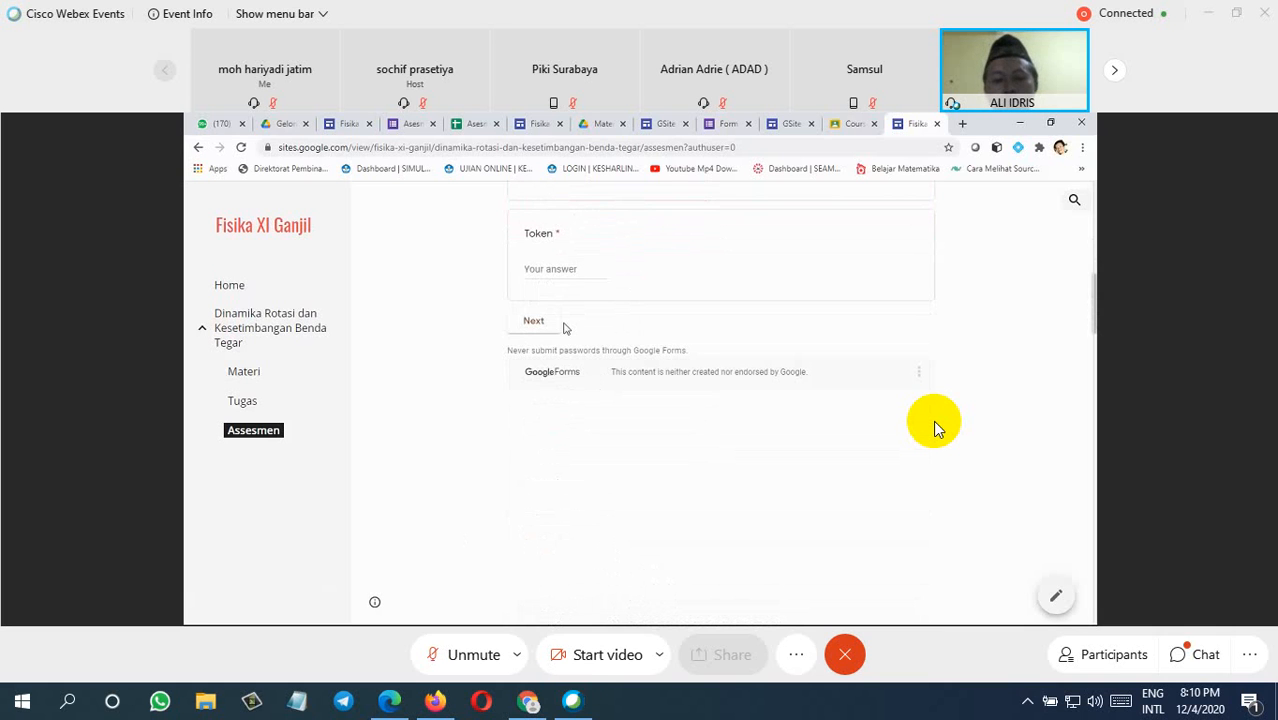
scroll(935, 428, down, 1)
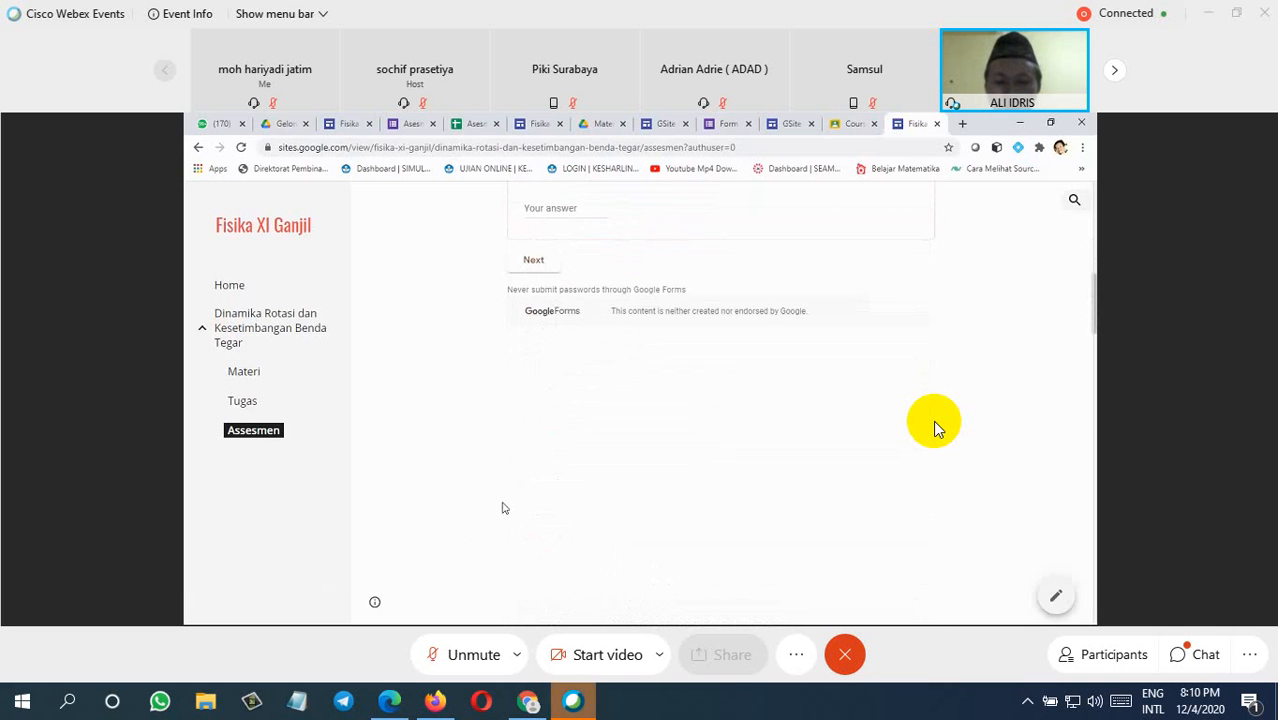
scroll(935, 428, down, 3)
scroll(935, 428, down, 1)
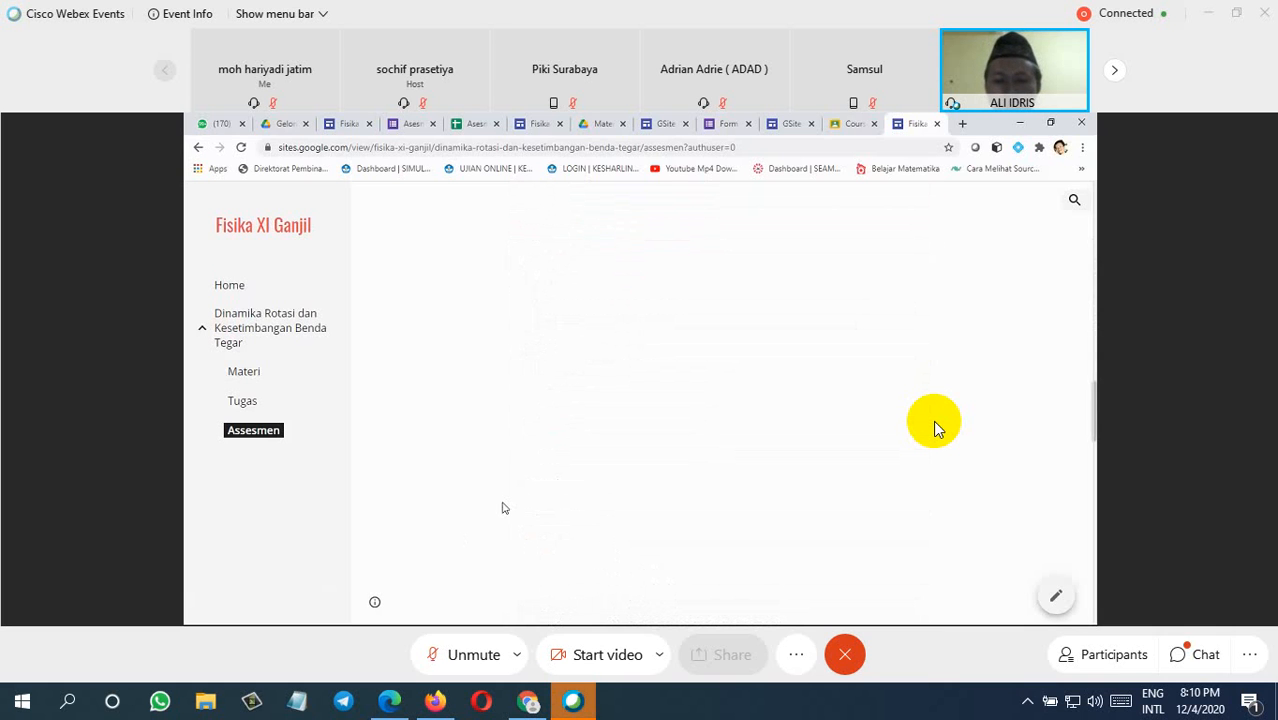
scroll(935, 428, down, 3)
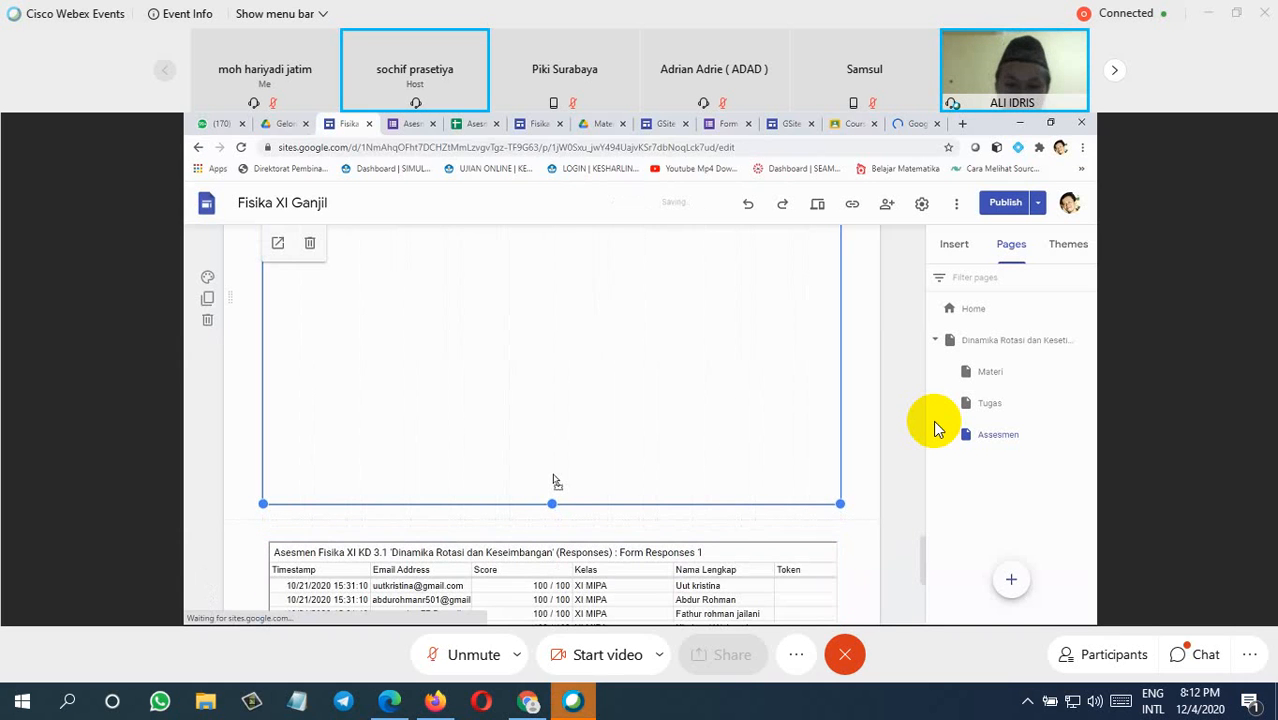
Step: Shorten the embedded form's frame above the Form Responses table on the Assesmen page and open a new browser tab
drag(552, 503, 559, 365)
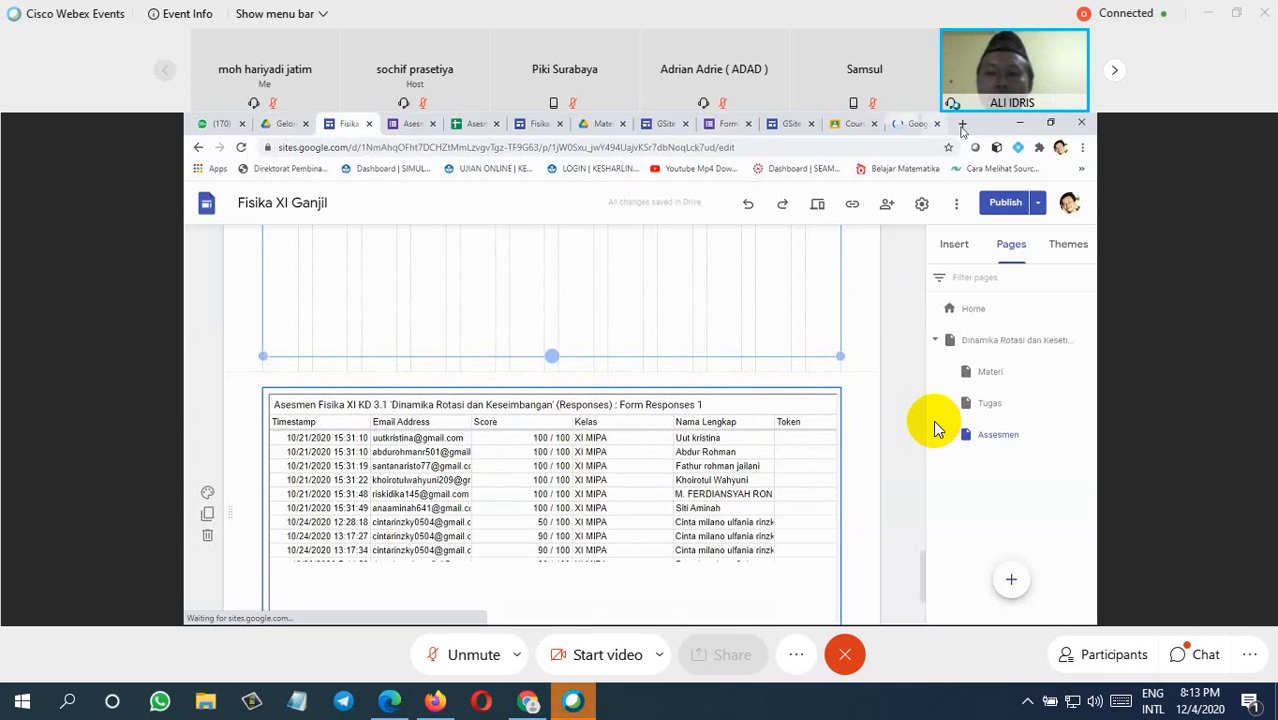
click(962, 124)
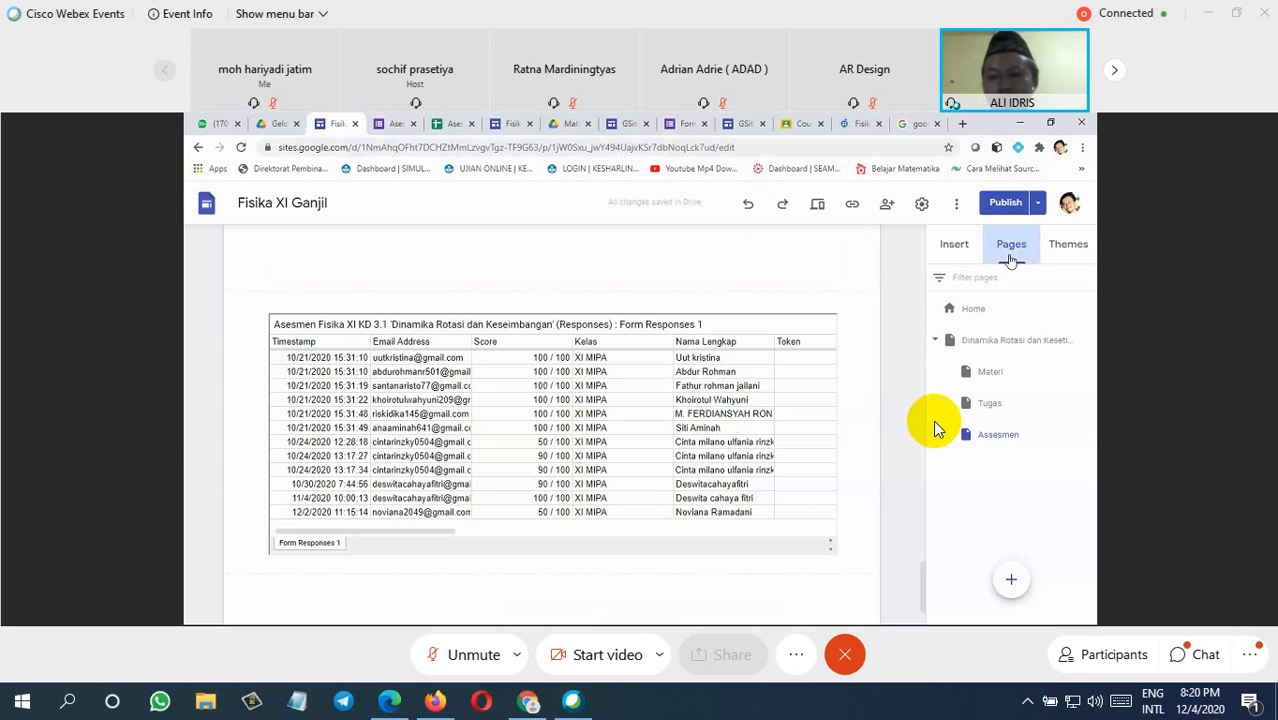
Step: Change the header type of the Dinamika Rotasi dan Kesetimbangan Benda Tegar page to Banner
click(1003, 345)
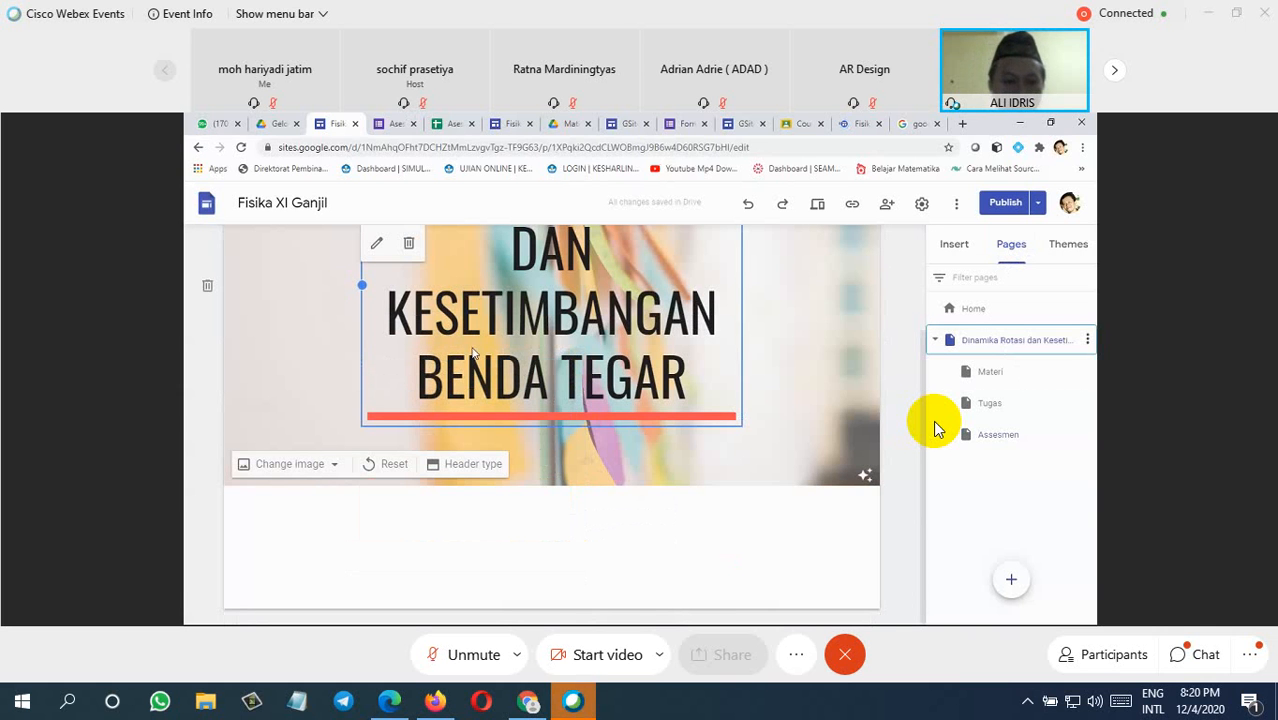
click(452, 467)
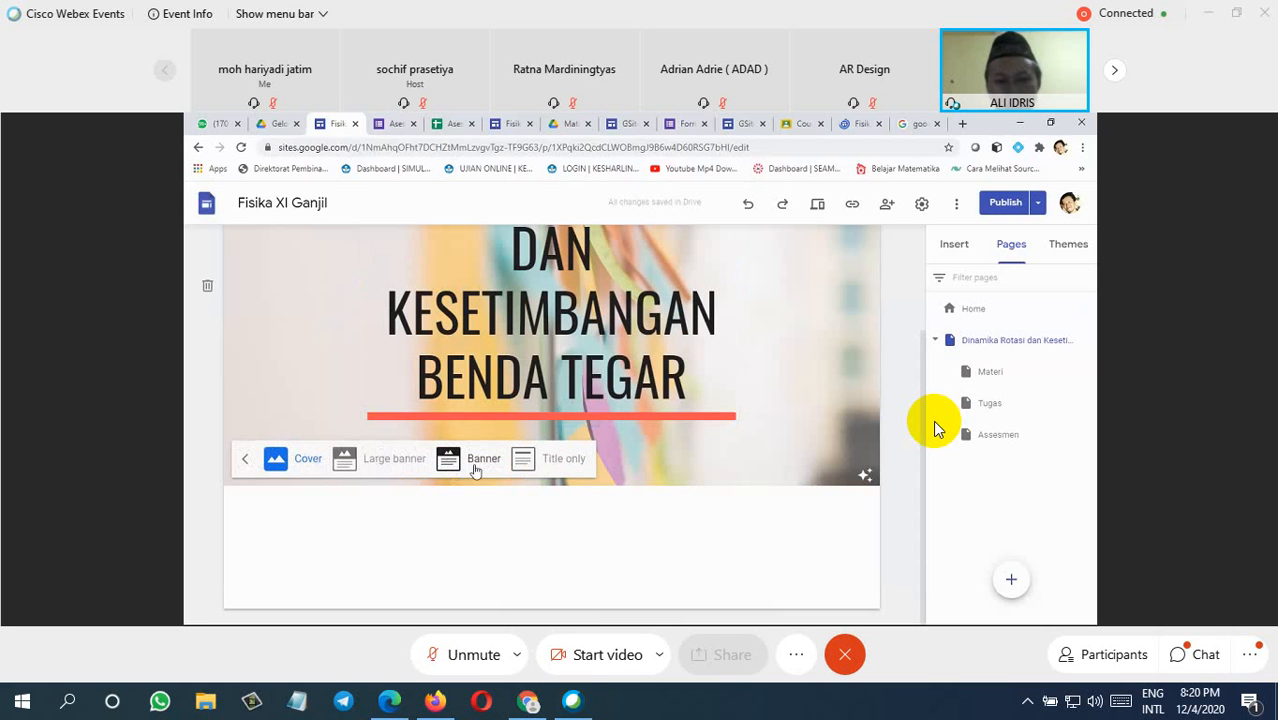
click(478, 462)
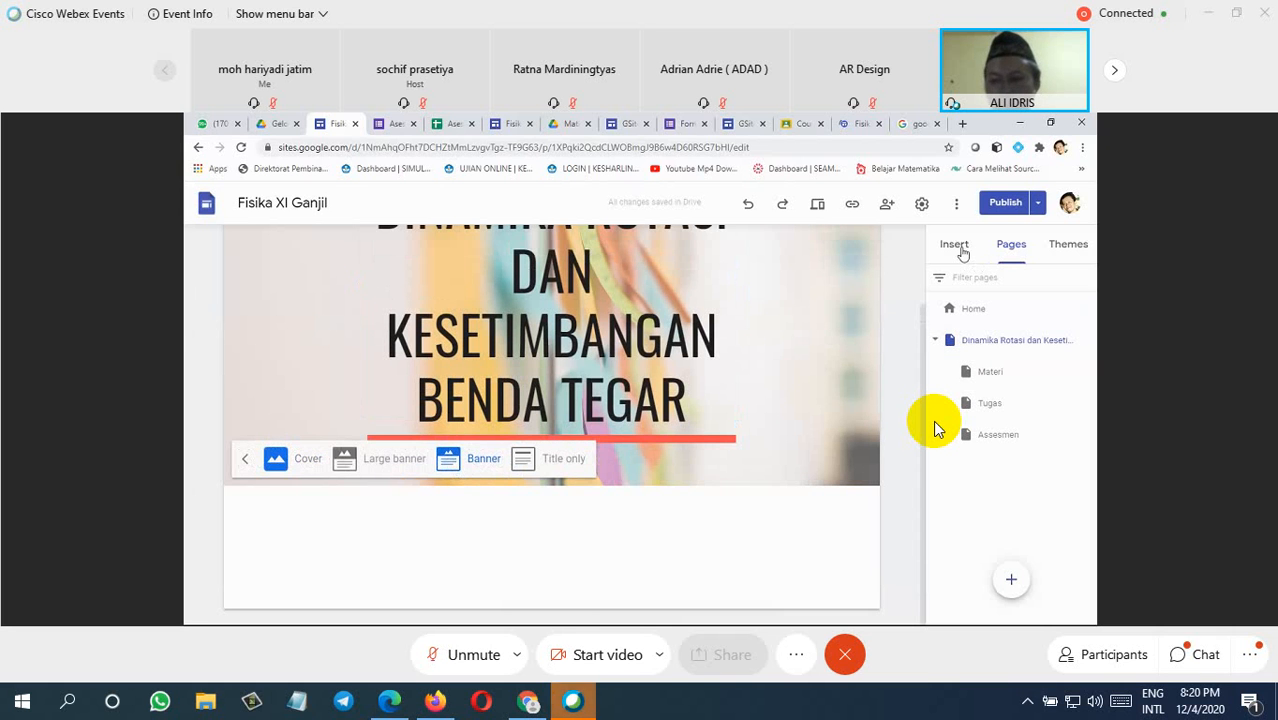
Step: Insert a button named Materi below the Dinamika Rotasi page's header, linked to the site's Materi page
click(960, 249)
scroll(1010, 450, down, 2)
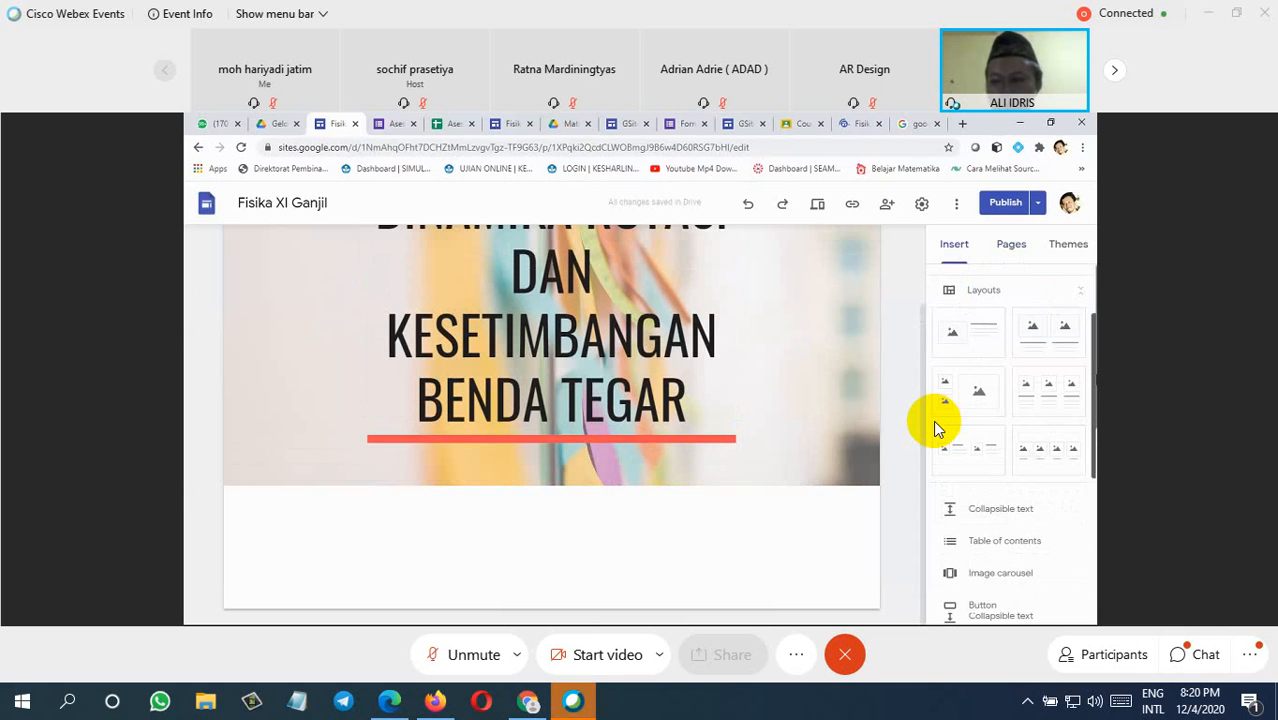
scroll(938, 428, down, 2)
scroll(938, 428, down, 1)
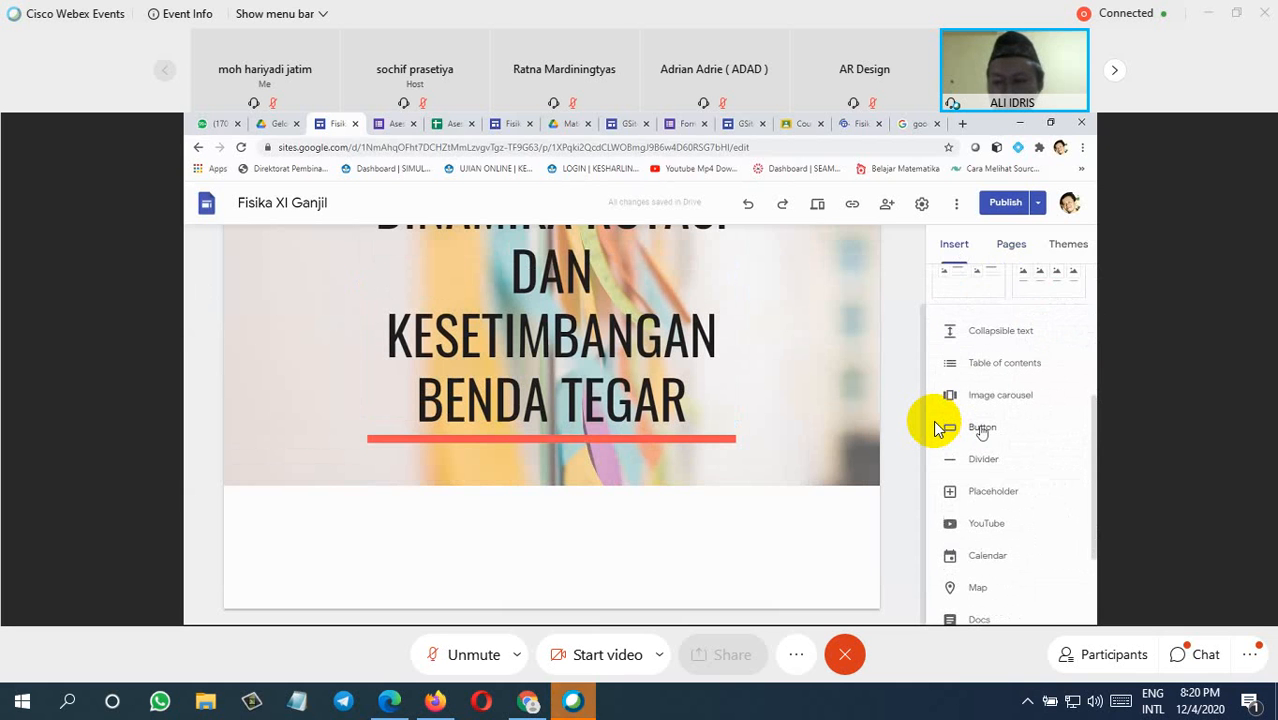
click(940, 428)
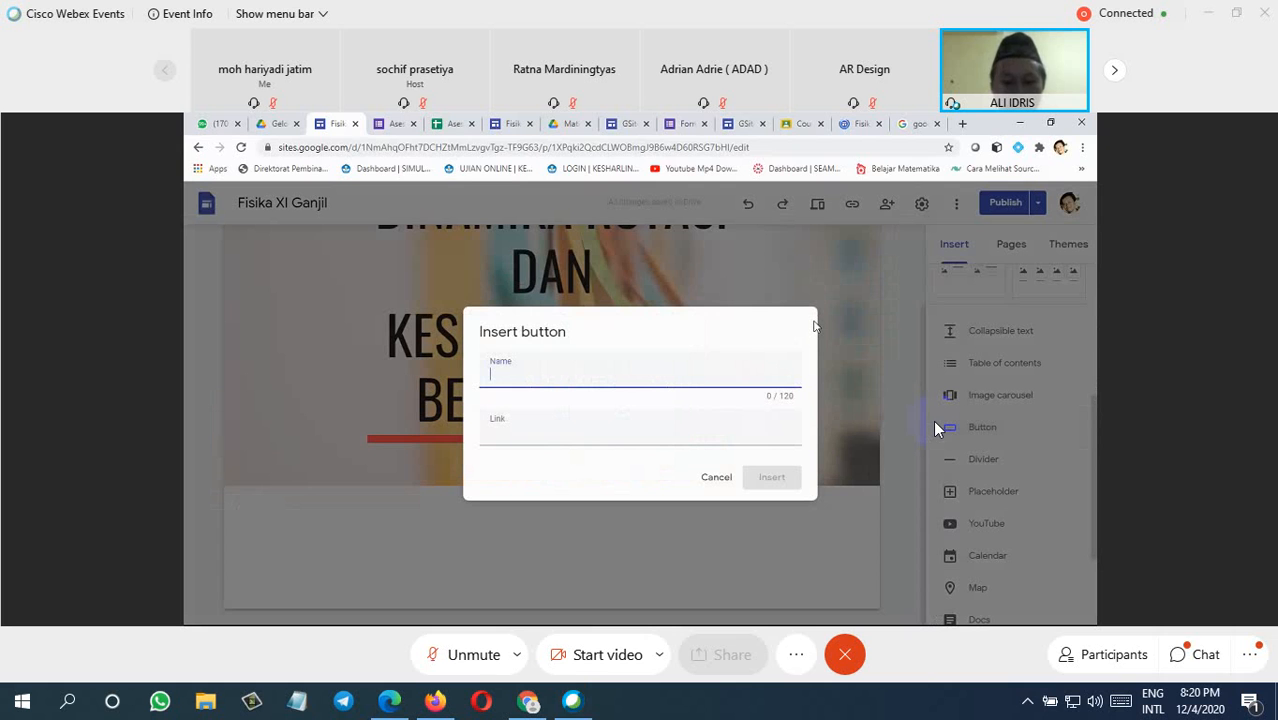
text(M)
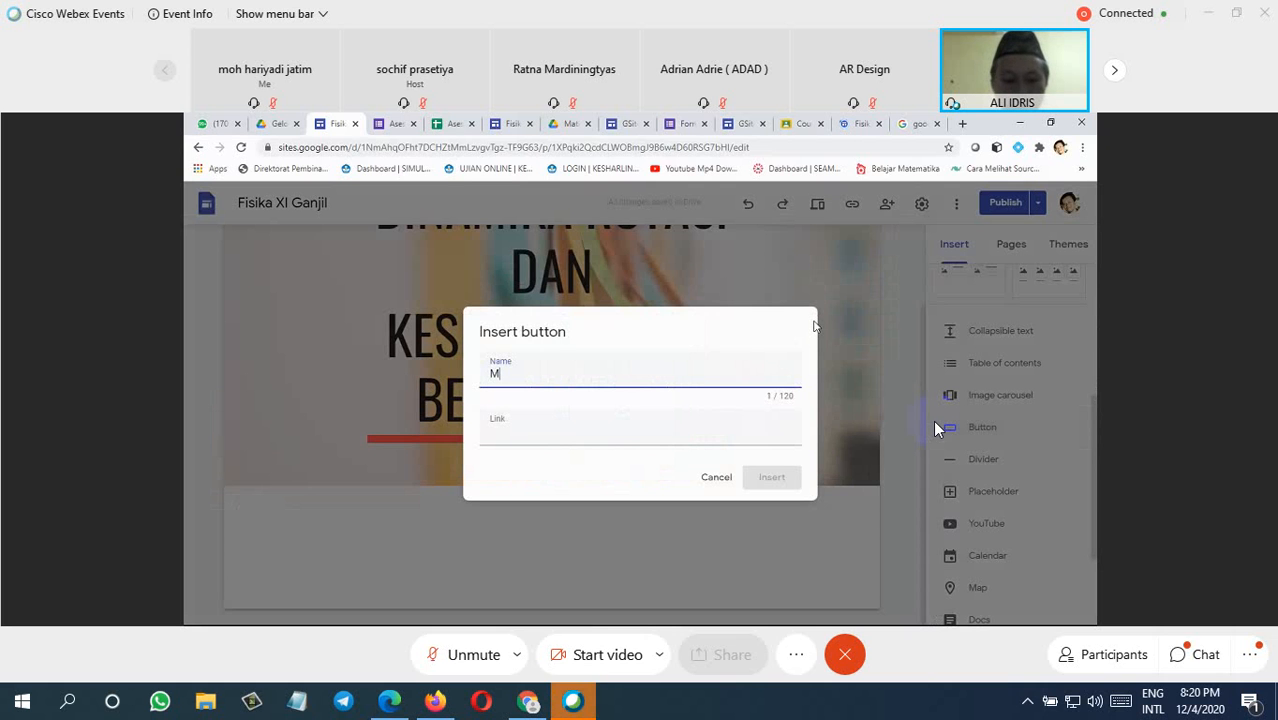
text(ate)
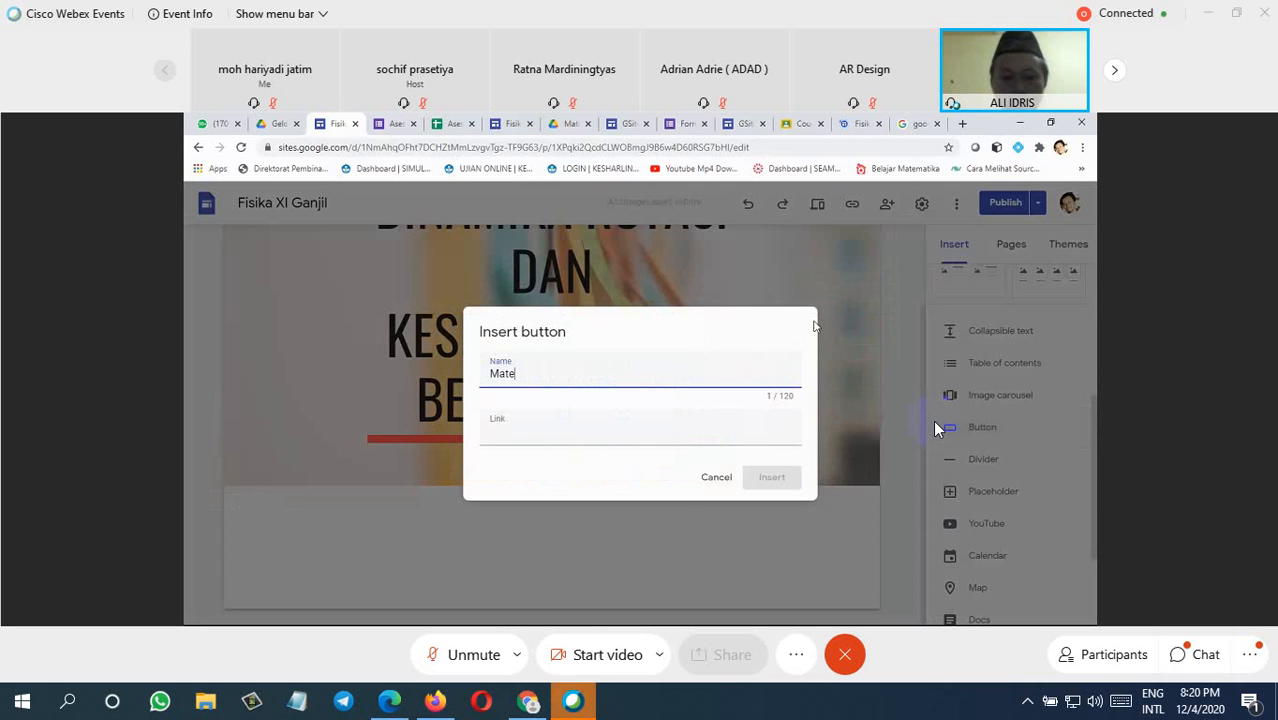
text(ri)
click(518, 434)
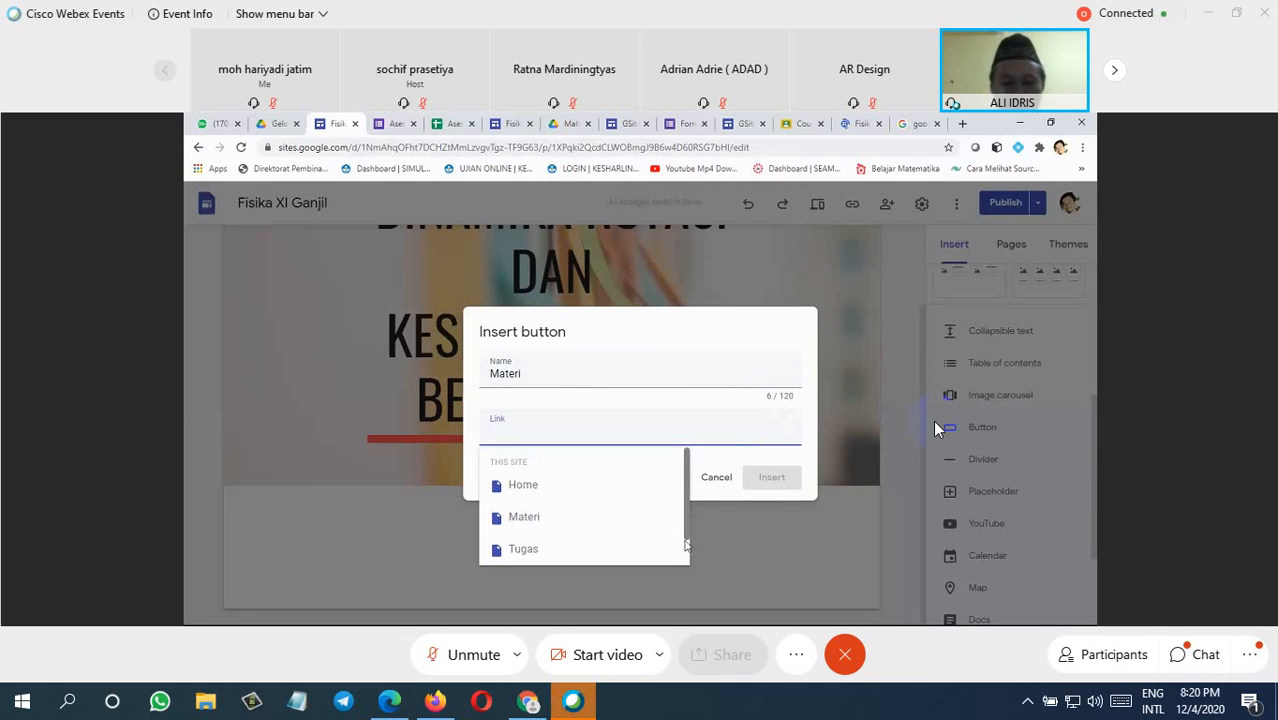
scroll(487, 500, down, 1)
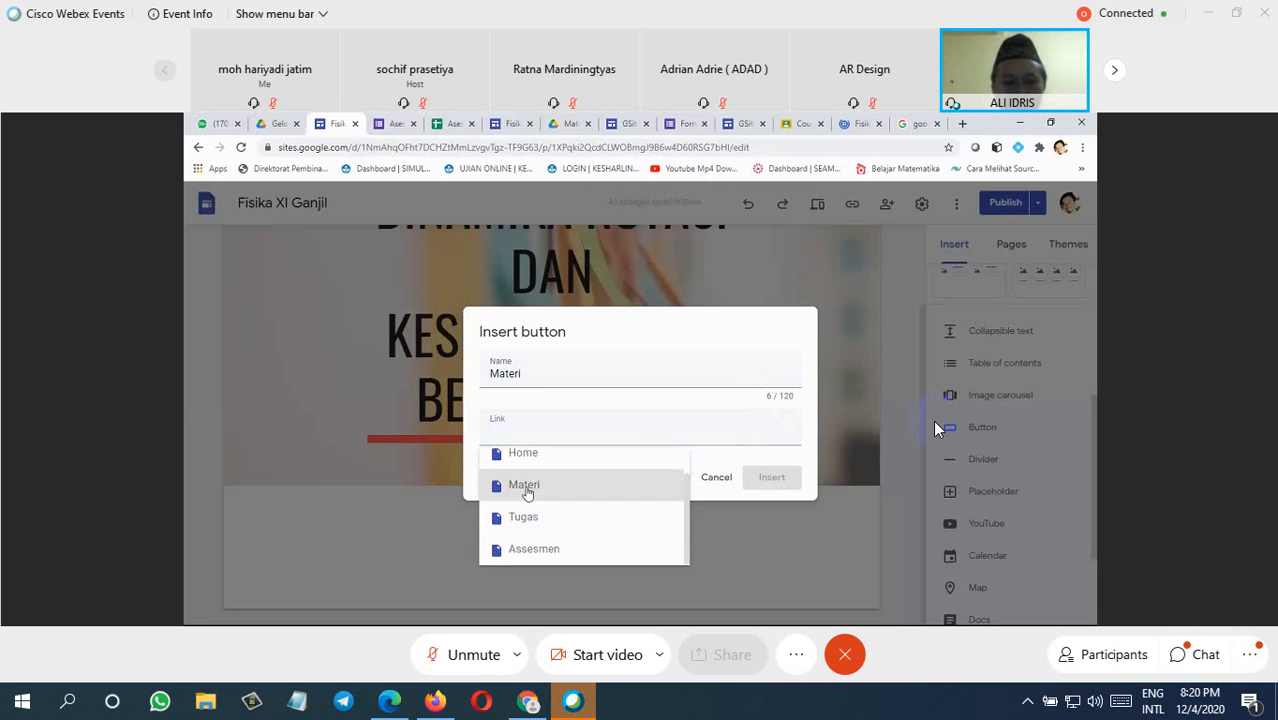
click(524, 485)
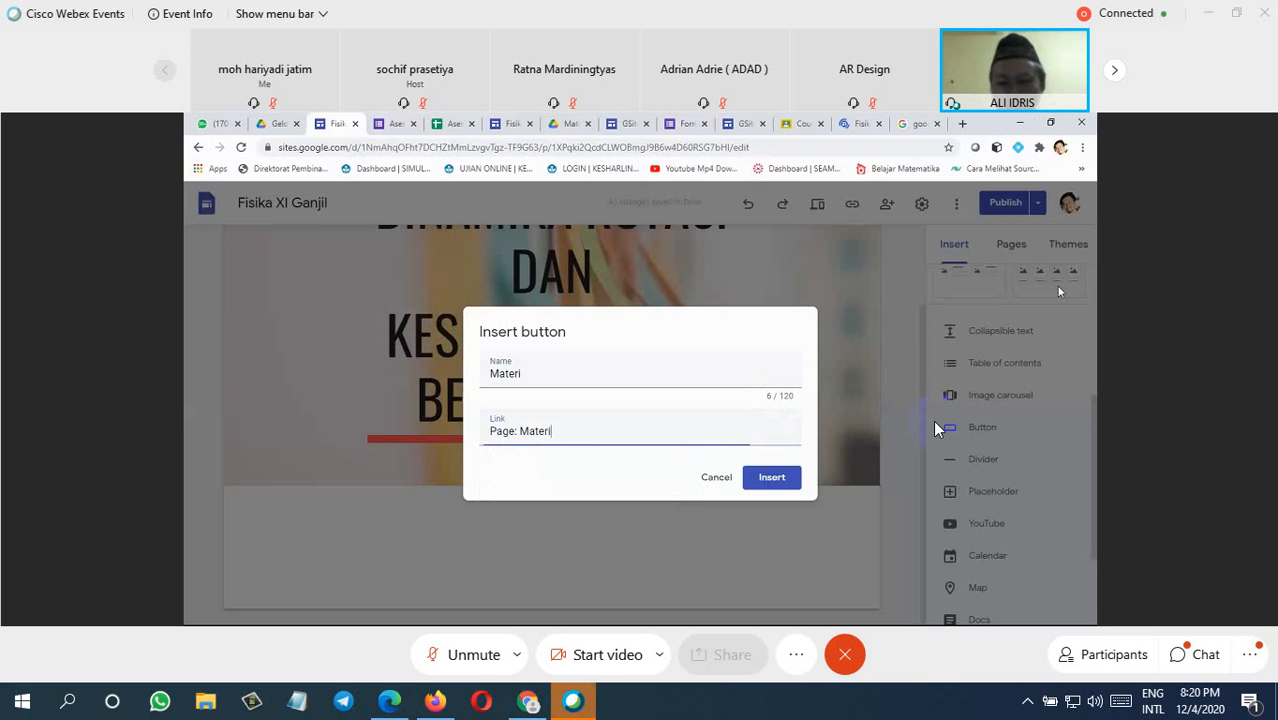
click(772, 481)
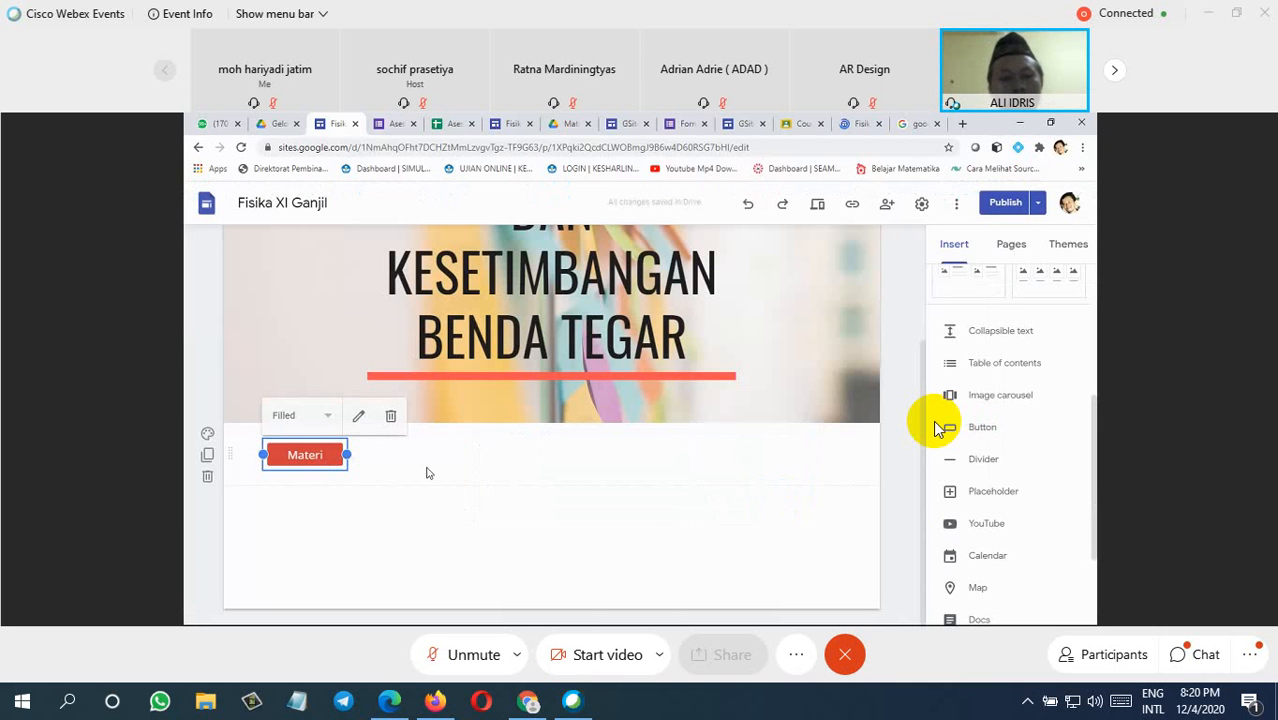
click(427, 473)
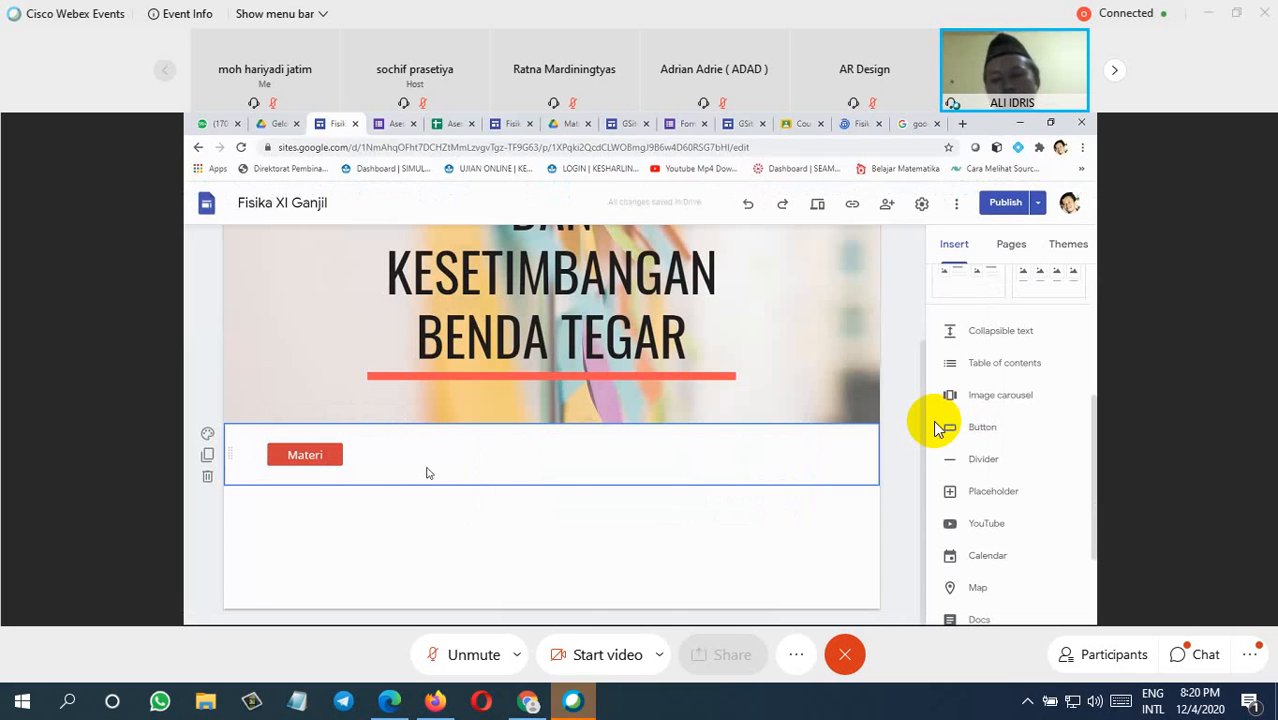
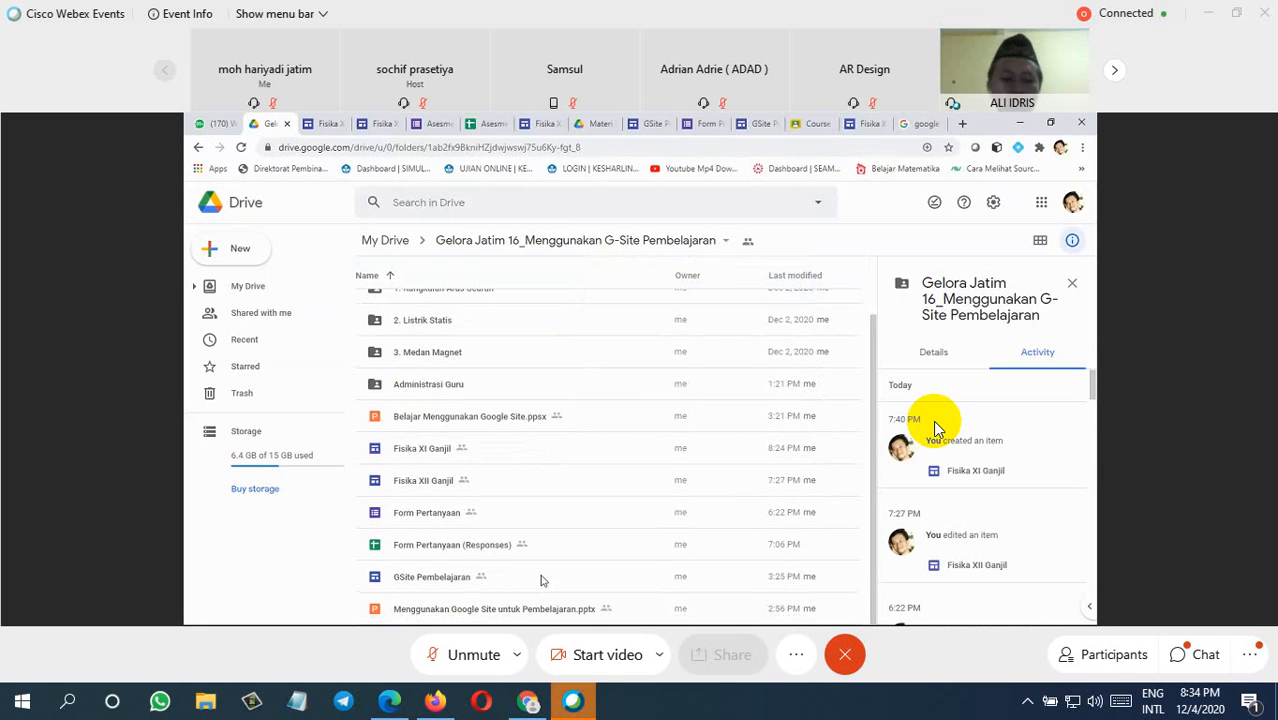
Step: Open the sharing settings of the Menggunakan Google Site untuk Pembelajaran.pptx file in the Drive folder
click(443, 610)
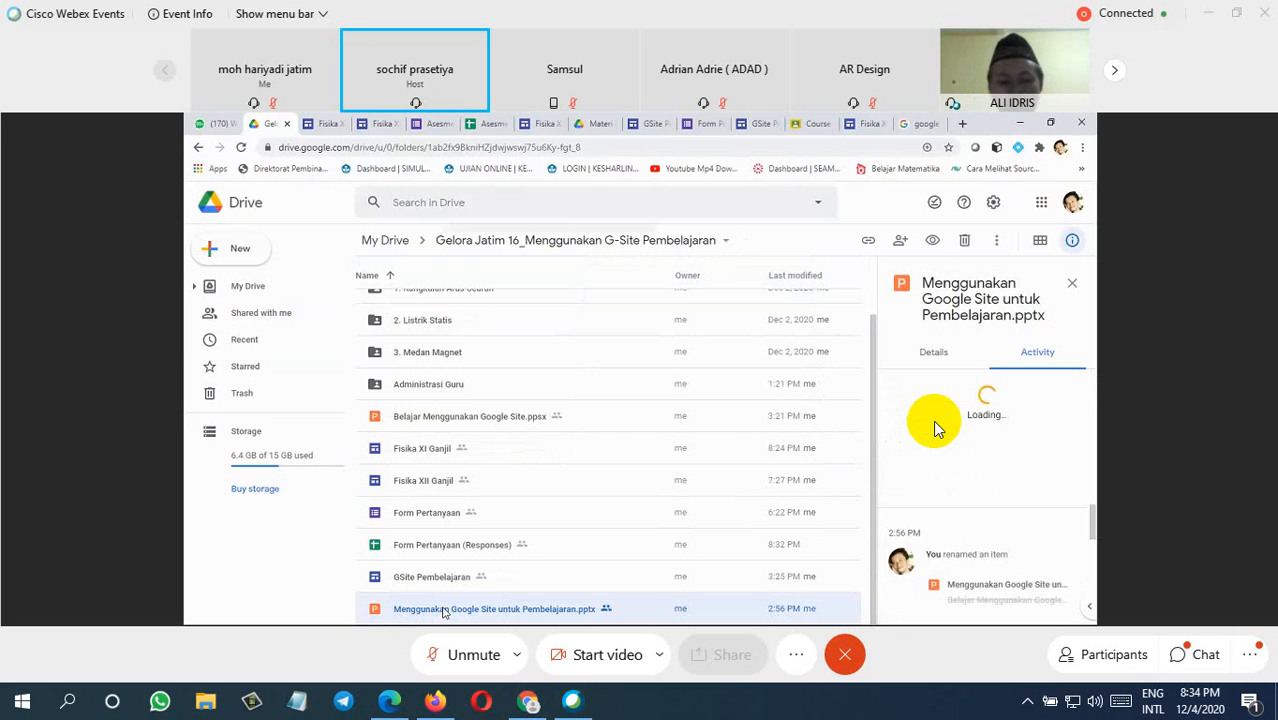
right_click(444, 612)
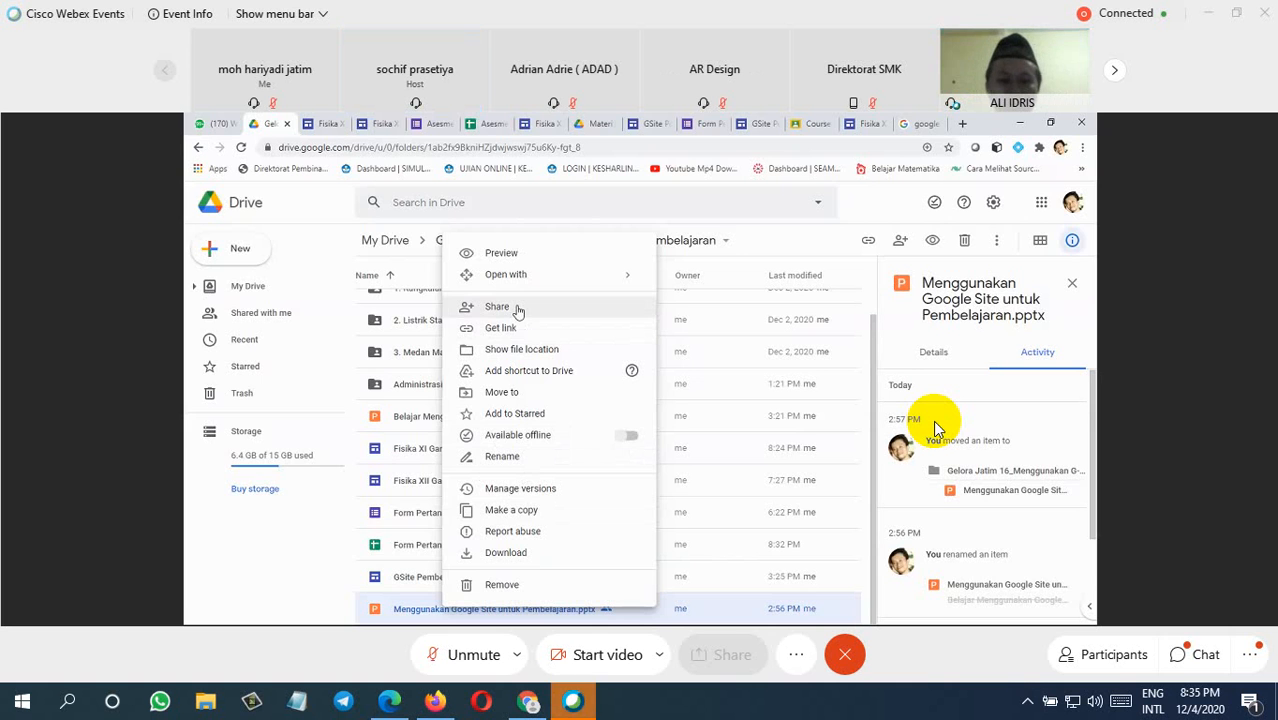
click(515, 308)
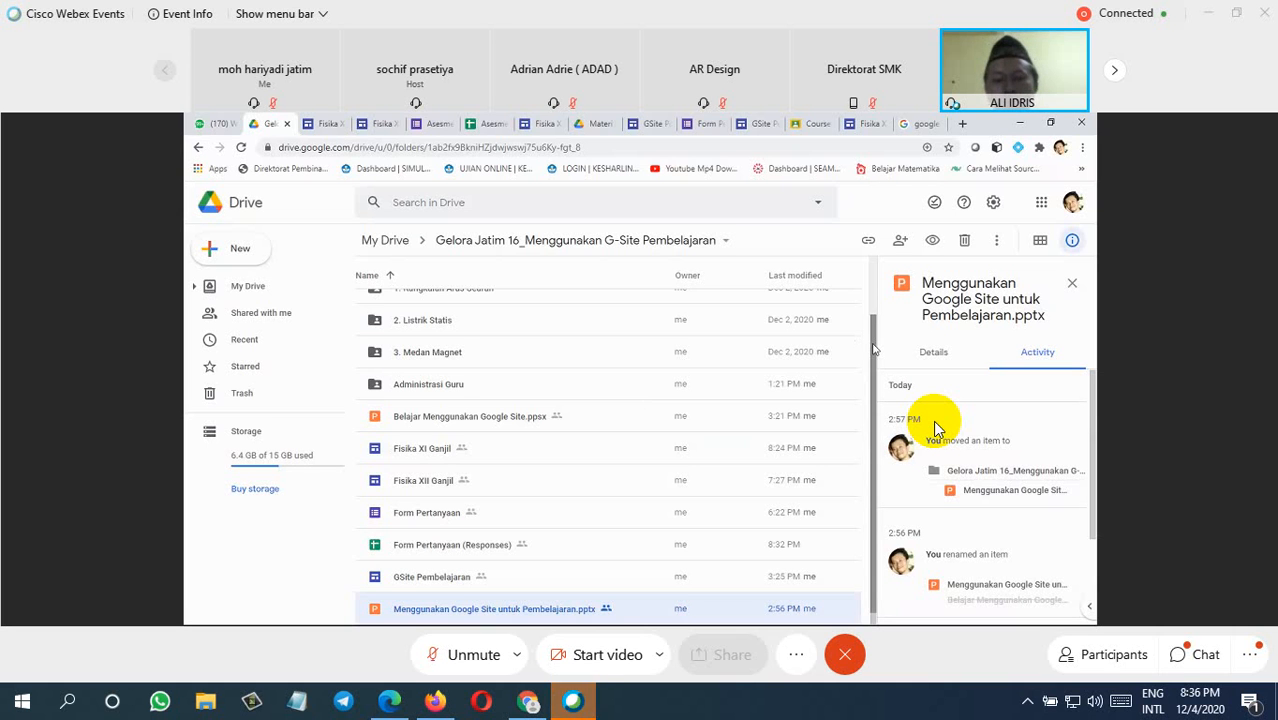
Step: Find and open the Buku Kerja Guru Fisika SMA 2020/2021 site with a "buku kerja" Drive search, and search Drive for "ruang kerja"
drag(873, 348, 873, 291)
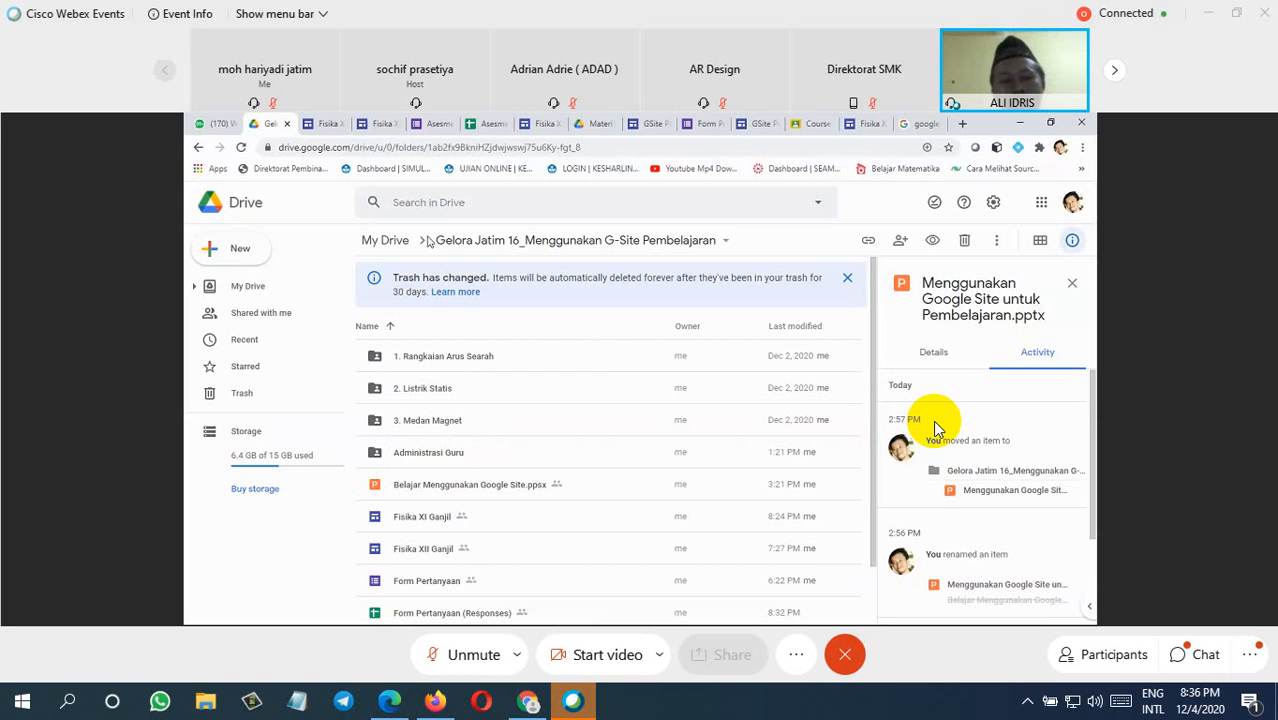
click(439, 202)
text(bu)
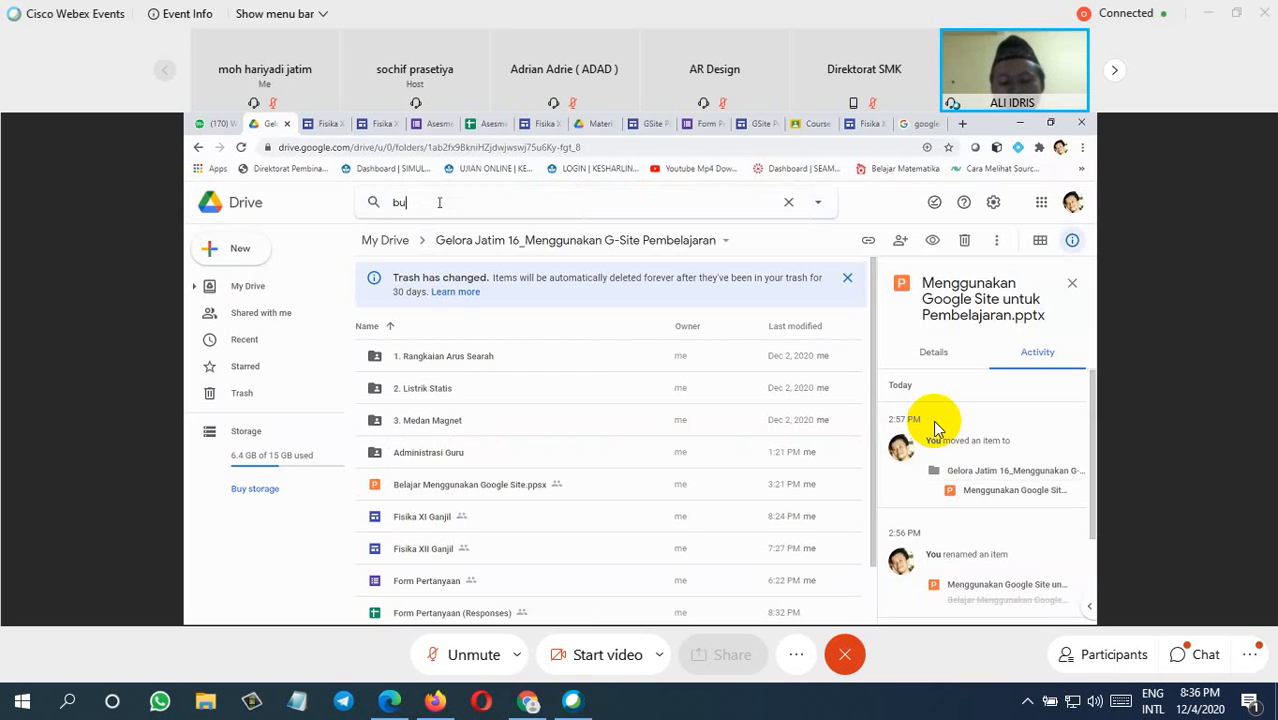
text(ku)
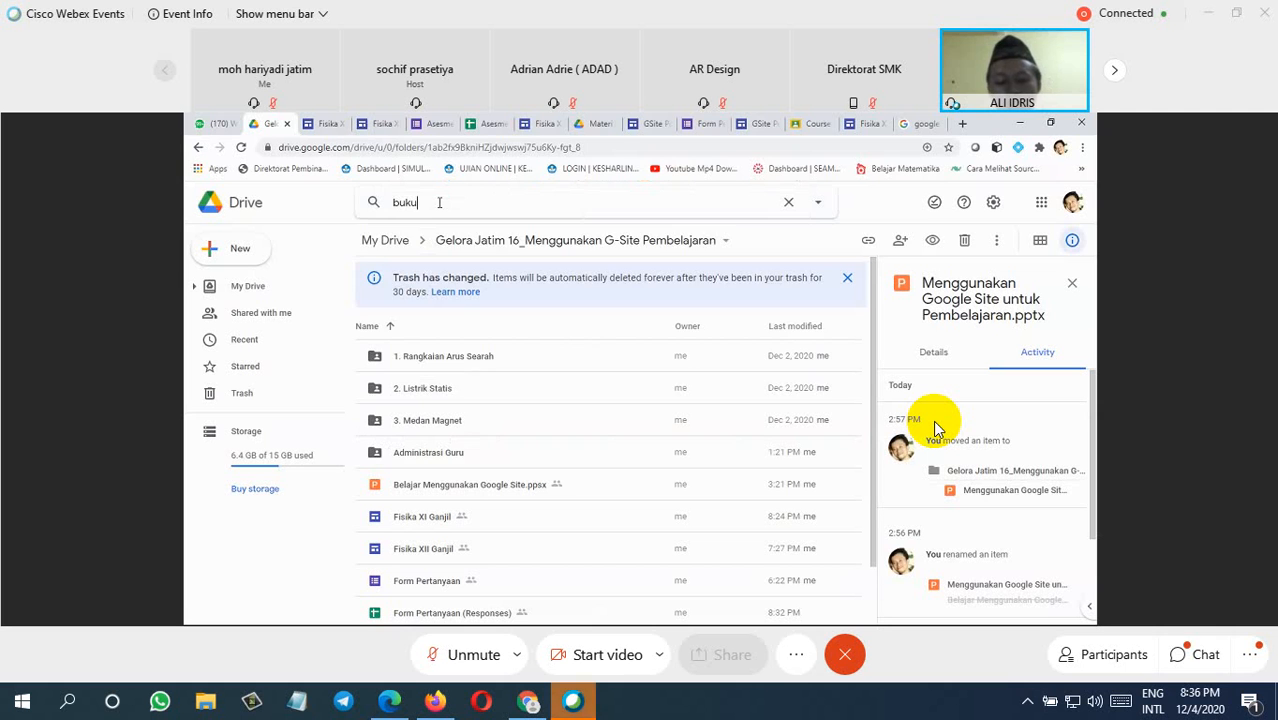
text( kerja)
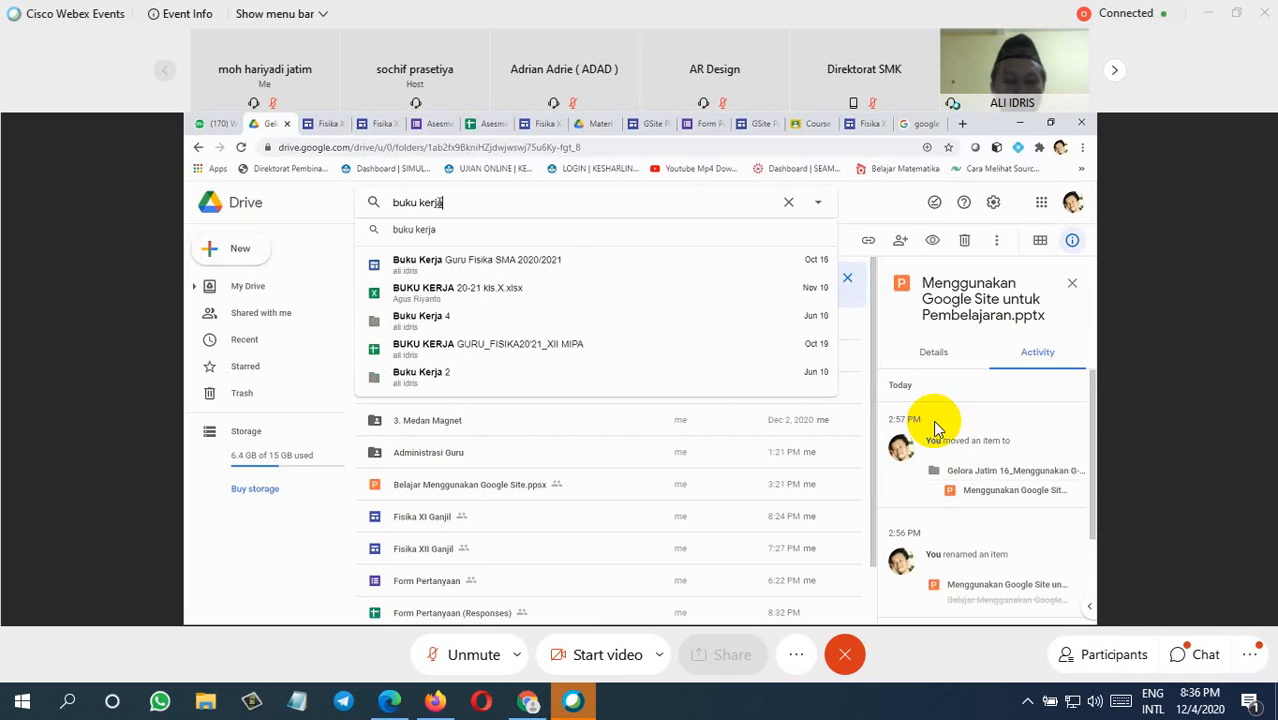
click(444, 262)
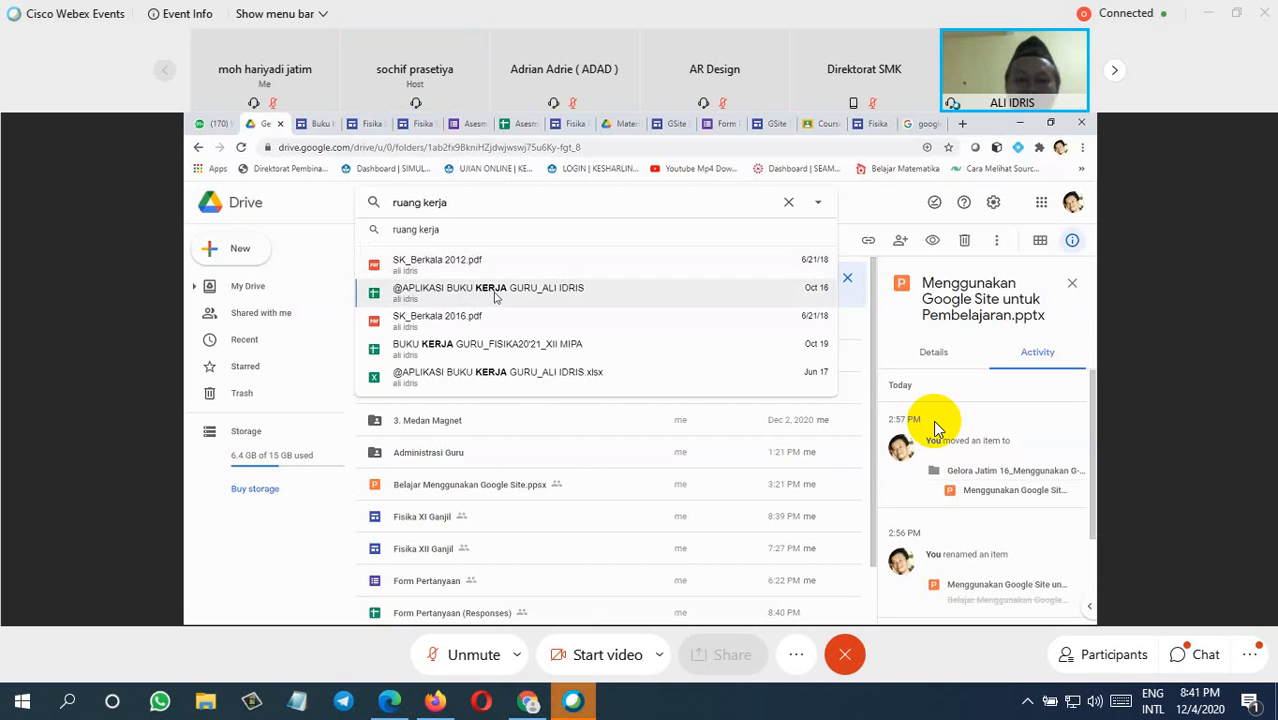
click(595, 241)
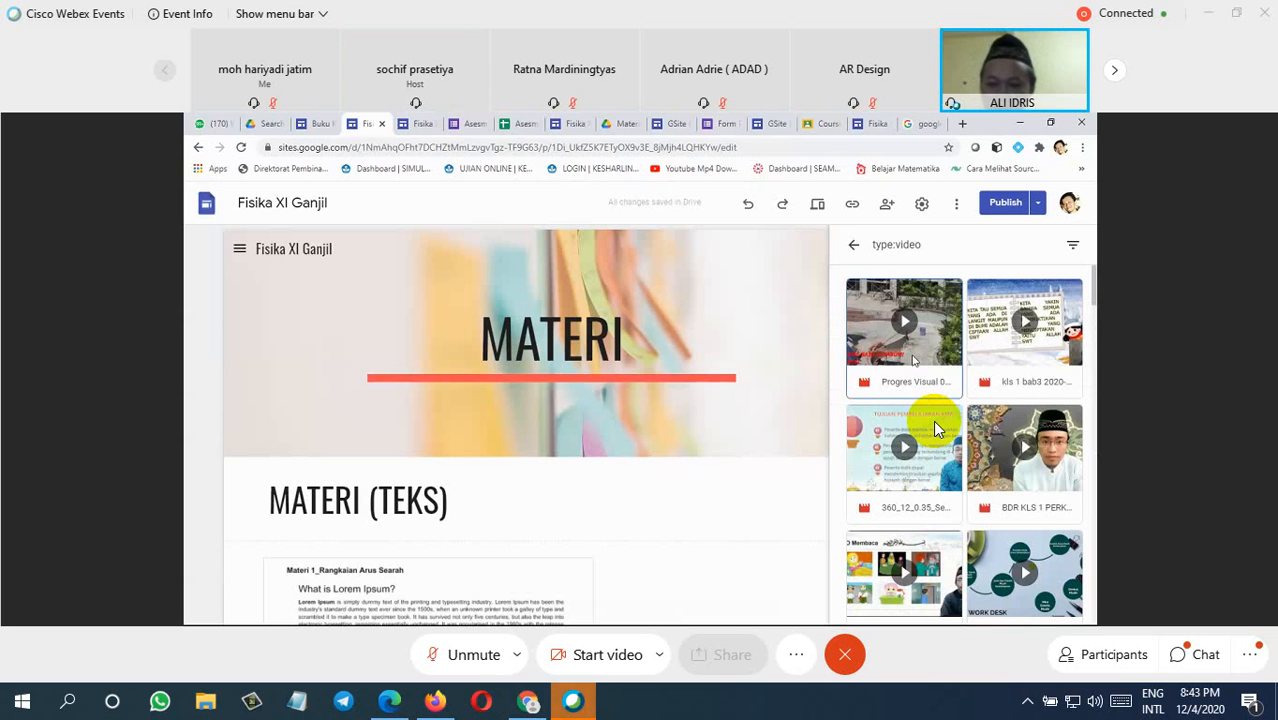
Step: Insert the Drive video whose name starts with Progres Visual below the MATERI (TEKS) heading and move it to the right
click(912, 360)
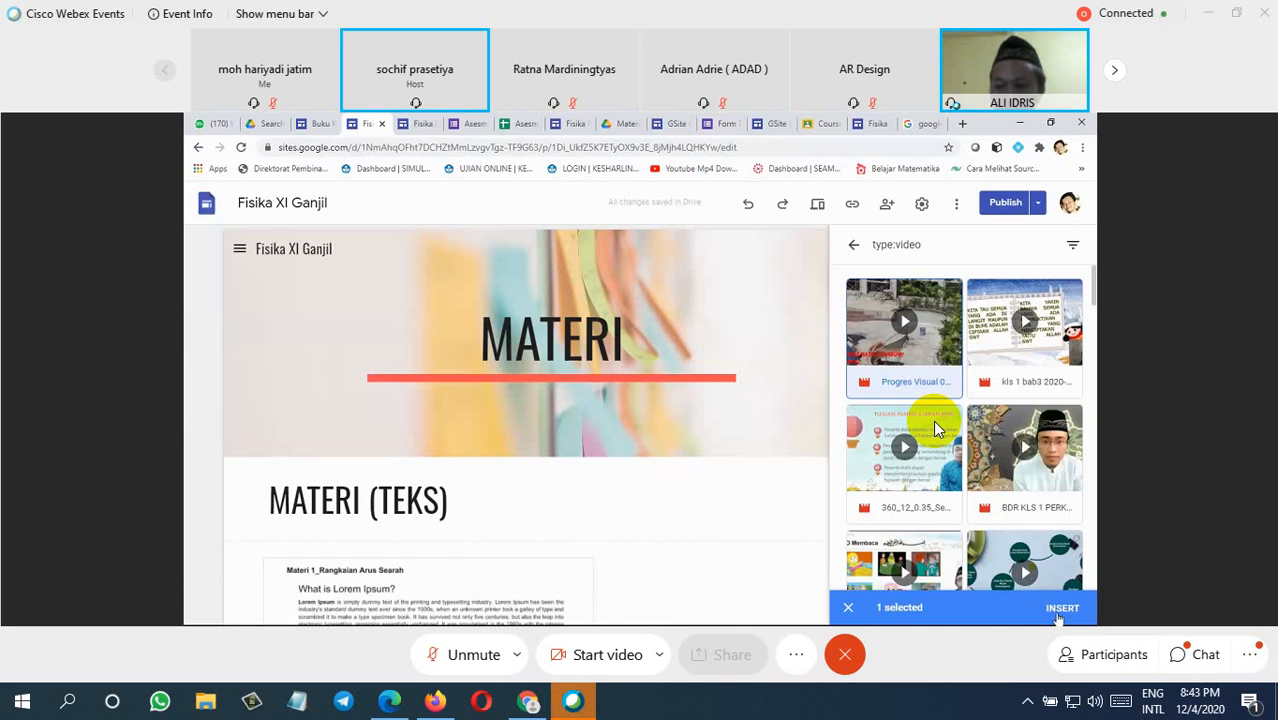
click(1060, 609)
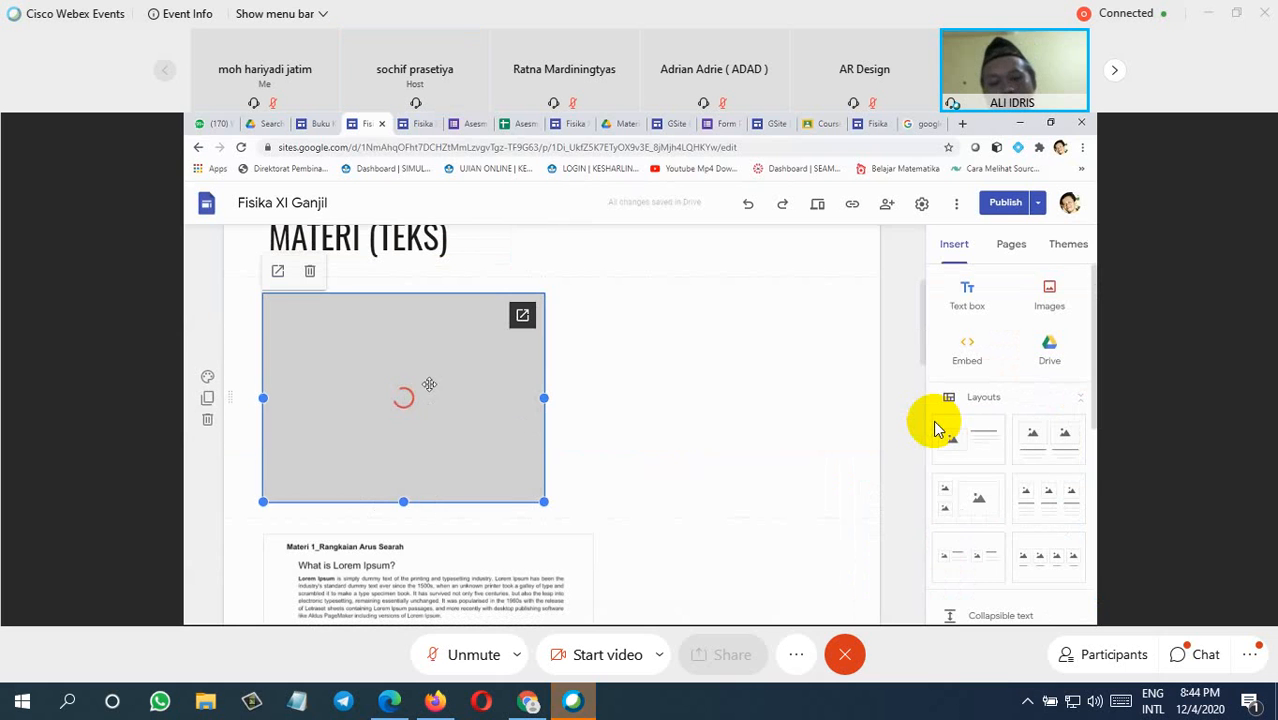
drag(484, 387, 560, 385)
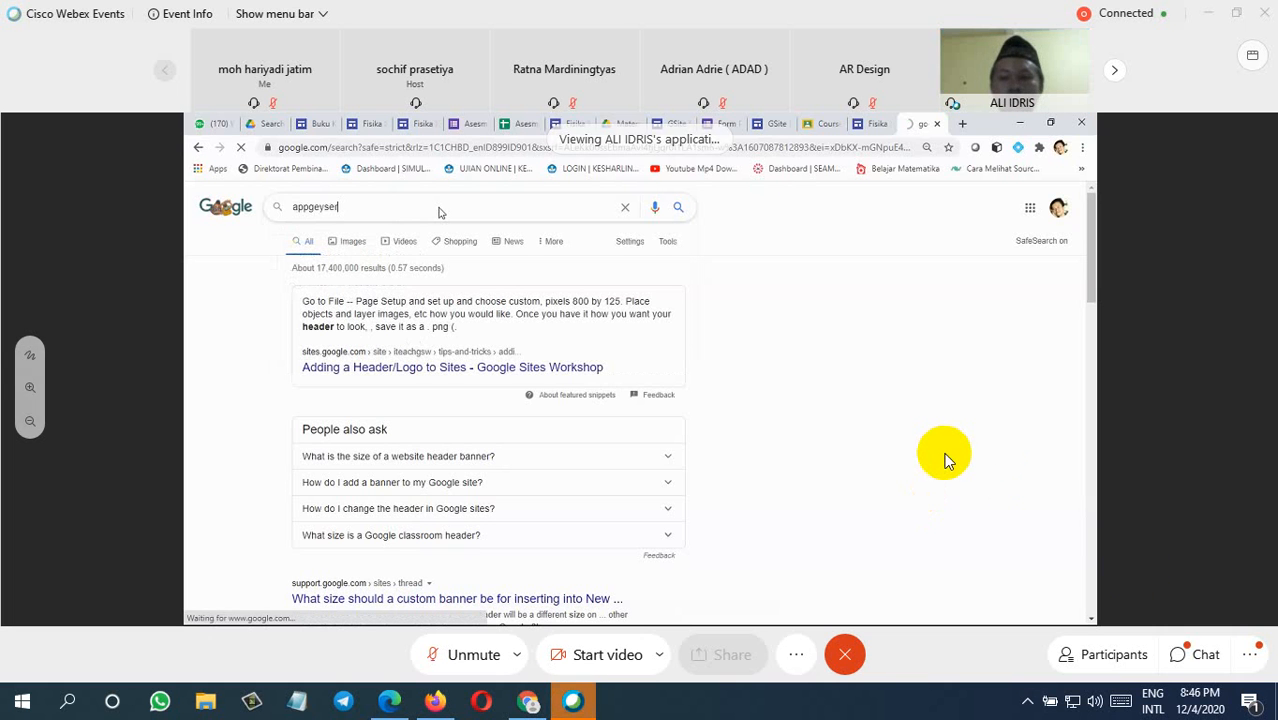
click(1190, 654)
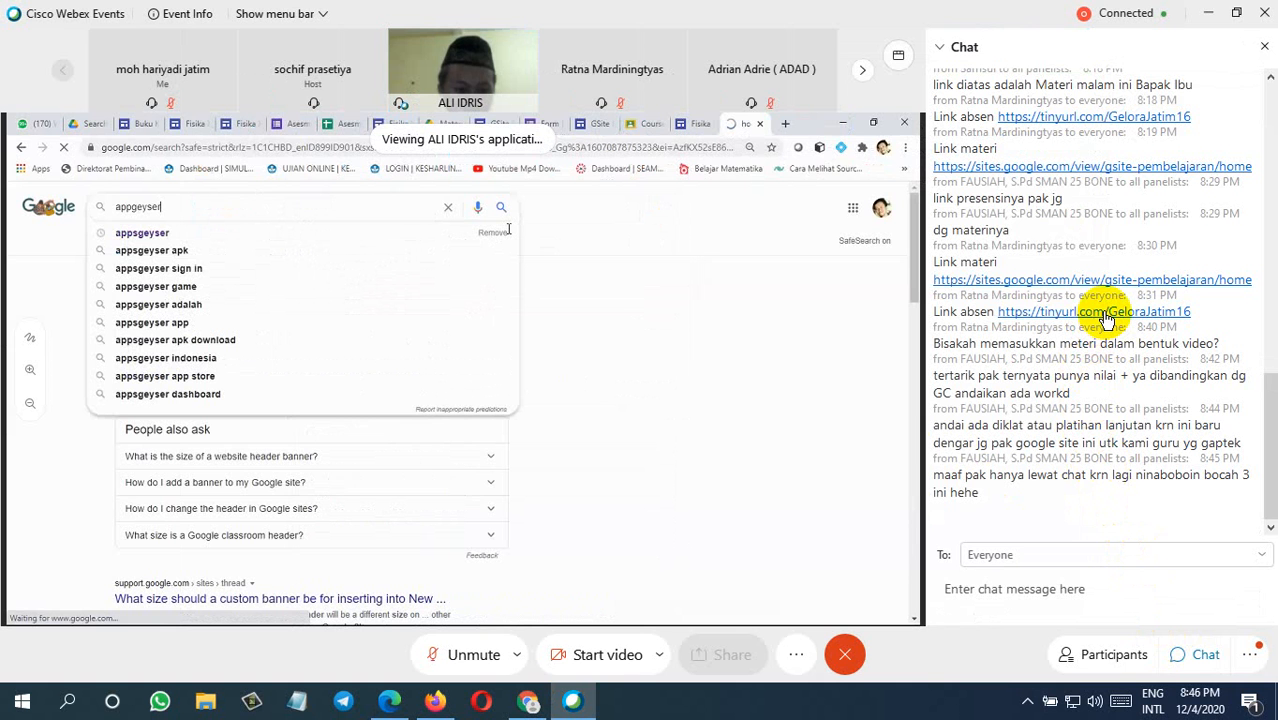
click(1106, 312)
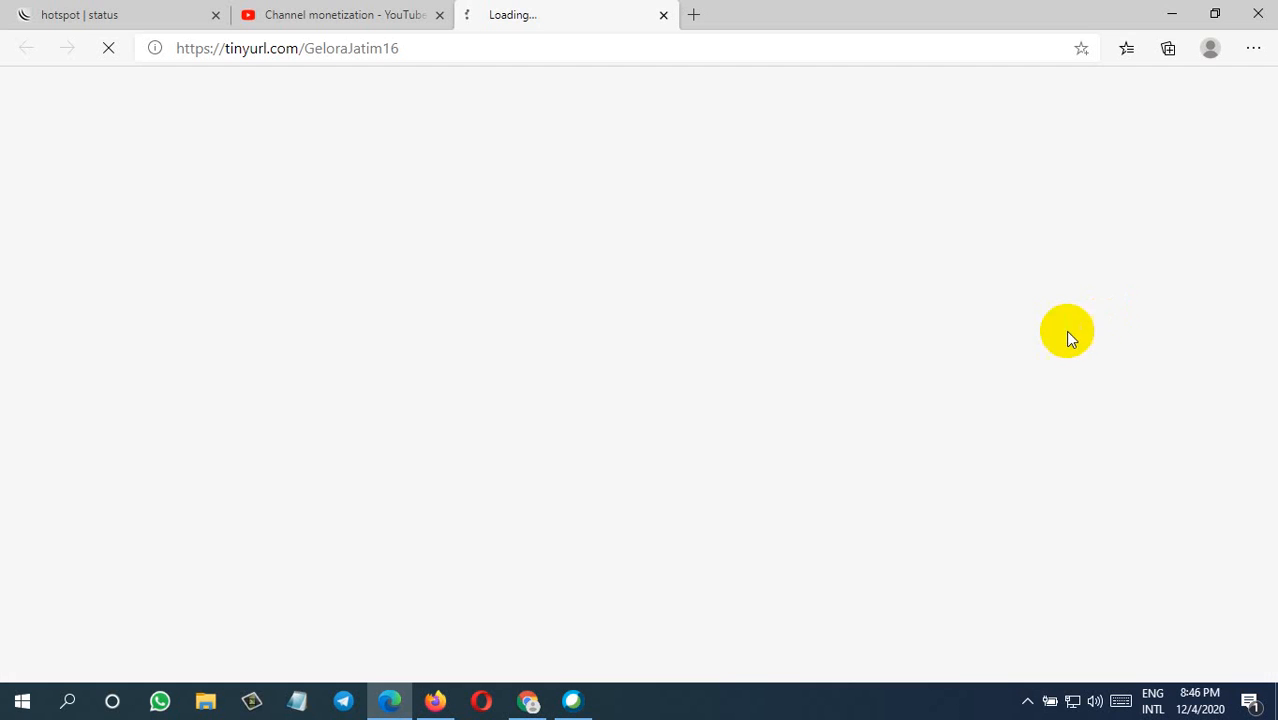
click(572, 701)
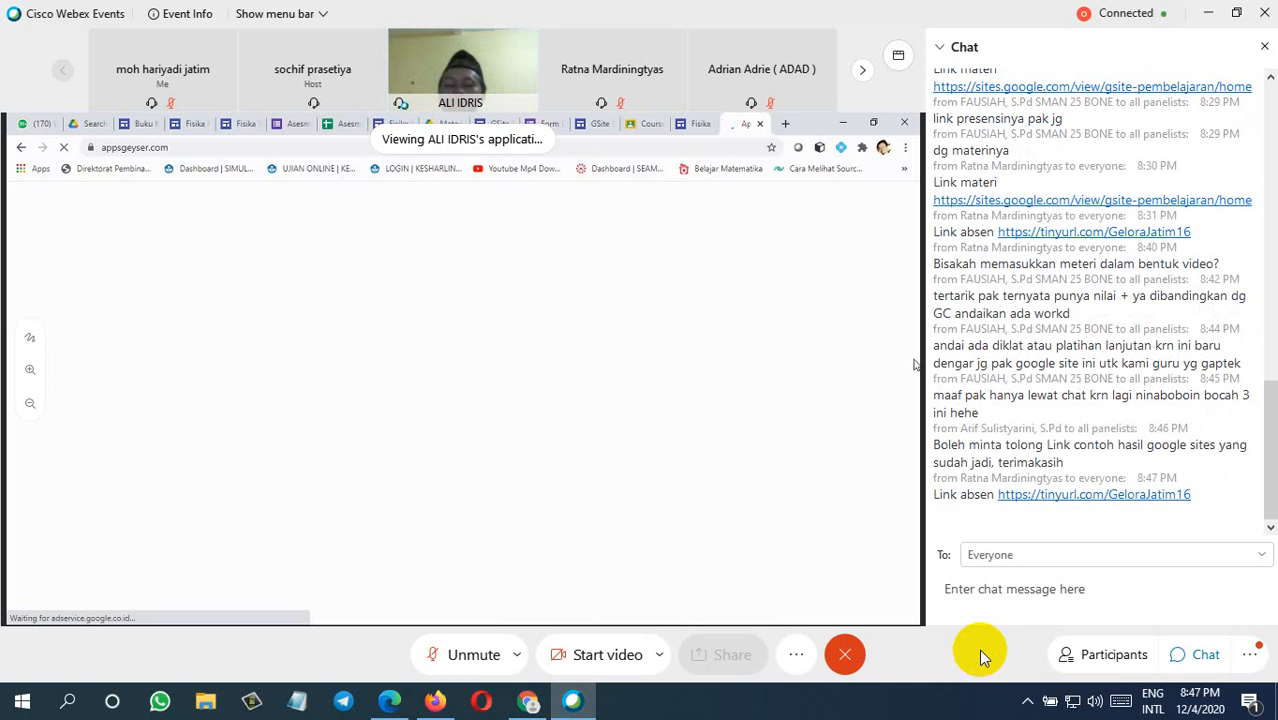
scroll(1040, 325, up, 3)
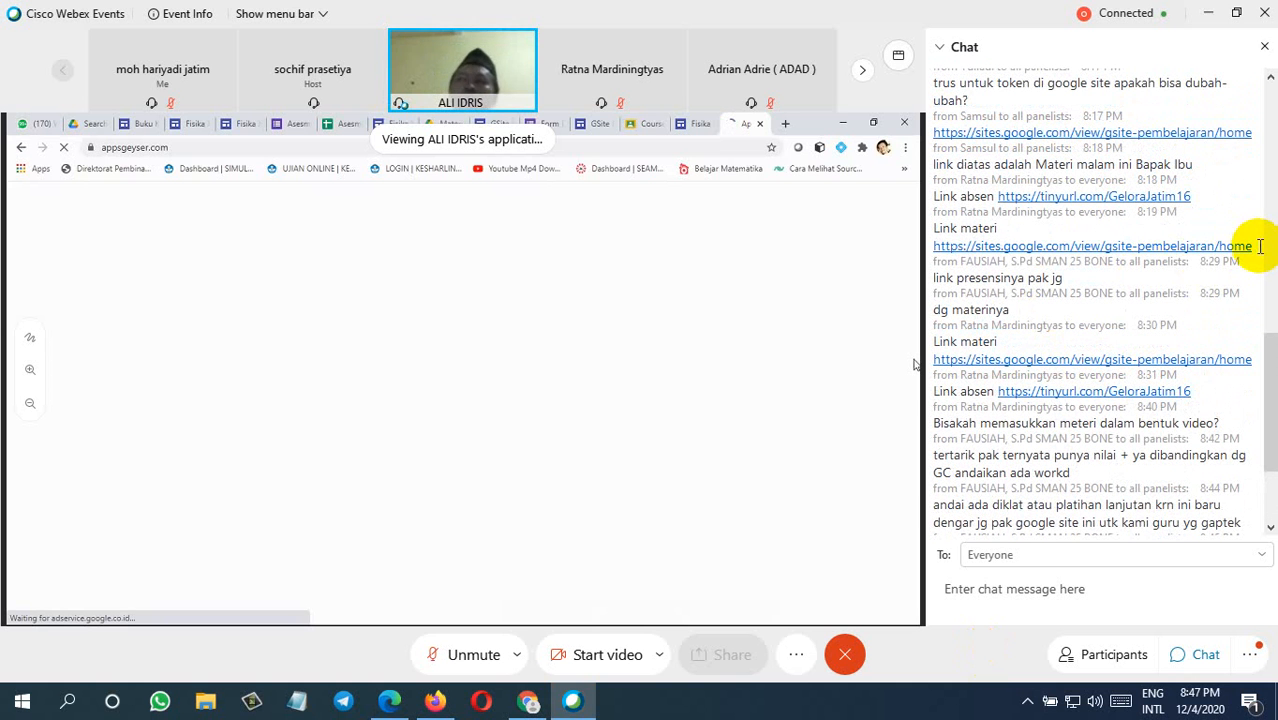
drag(1248, 245, 934, 248)
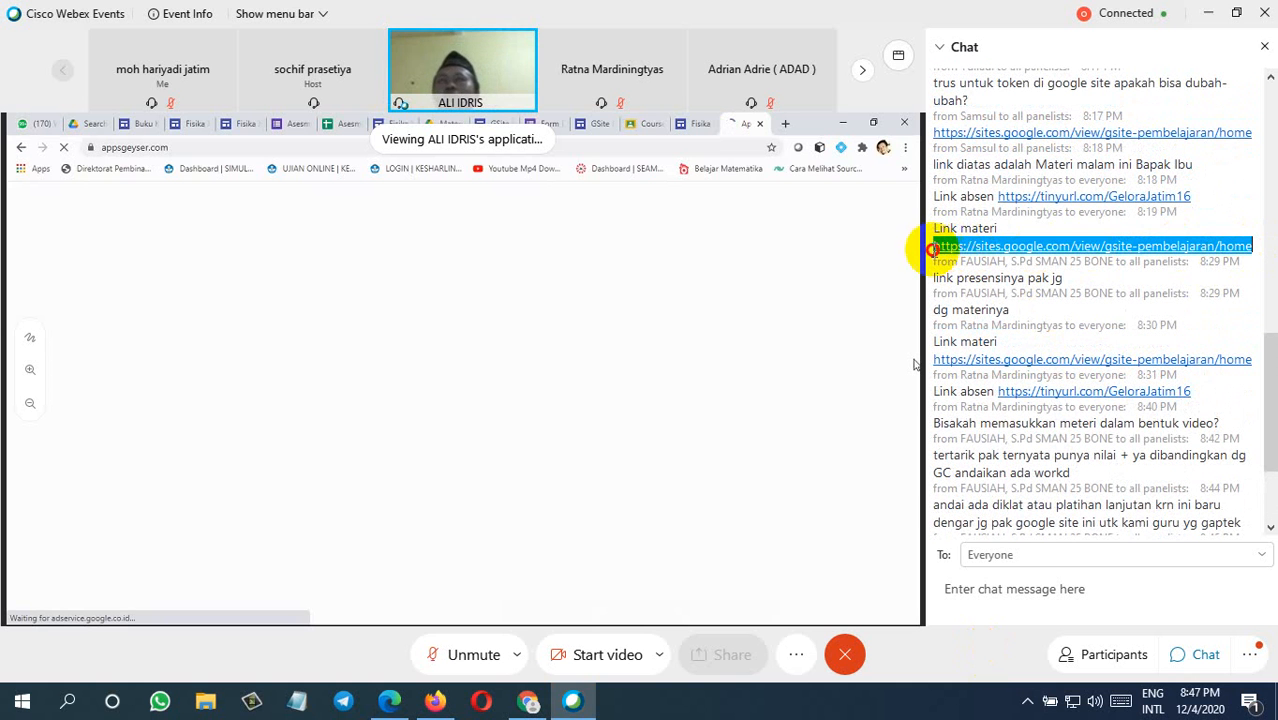
right_click(959, 252)
click(992, 261)
click(977, 594)
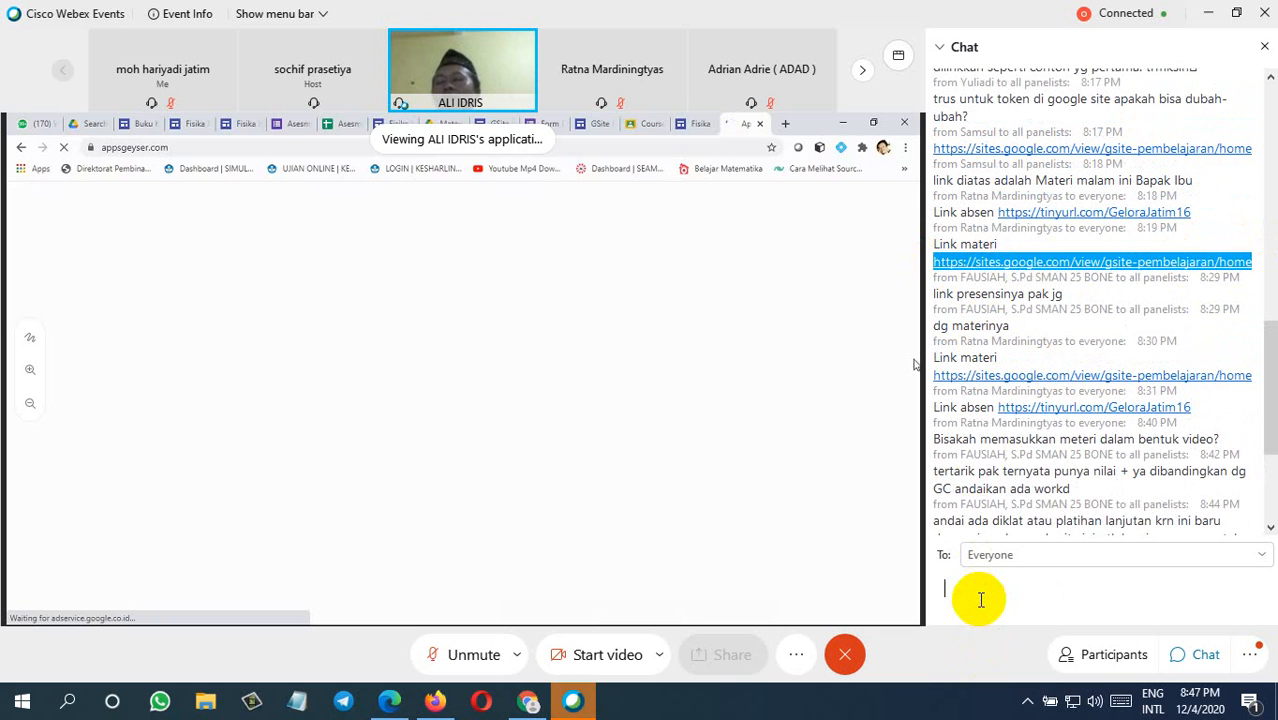
key(ctrl+v)
key(Return)
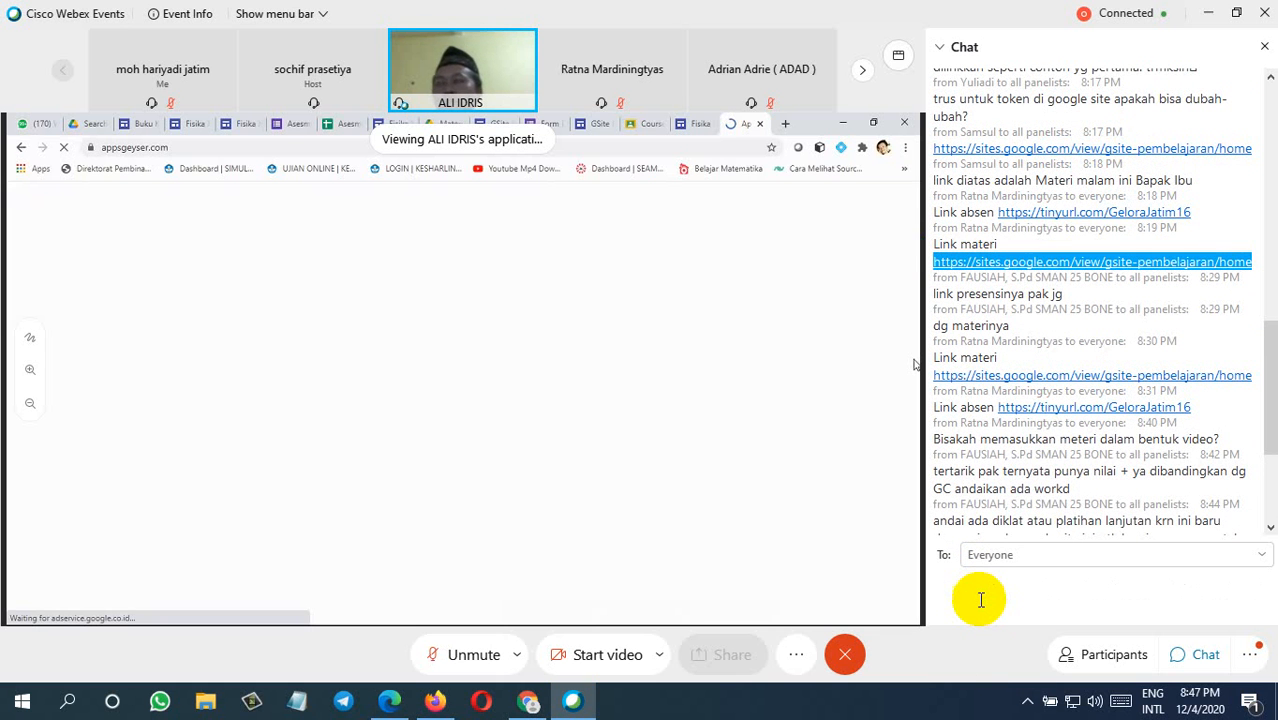
scroll(1247, 456, down, 3)
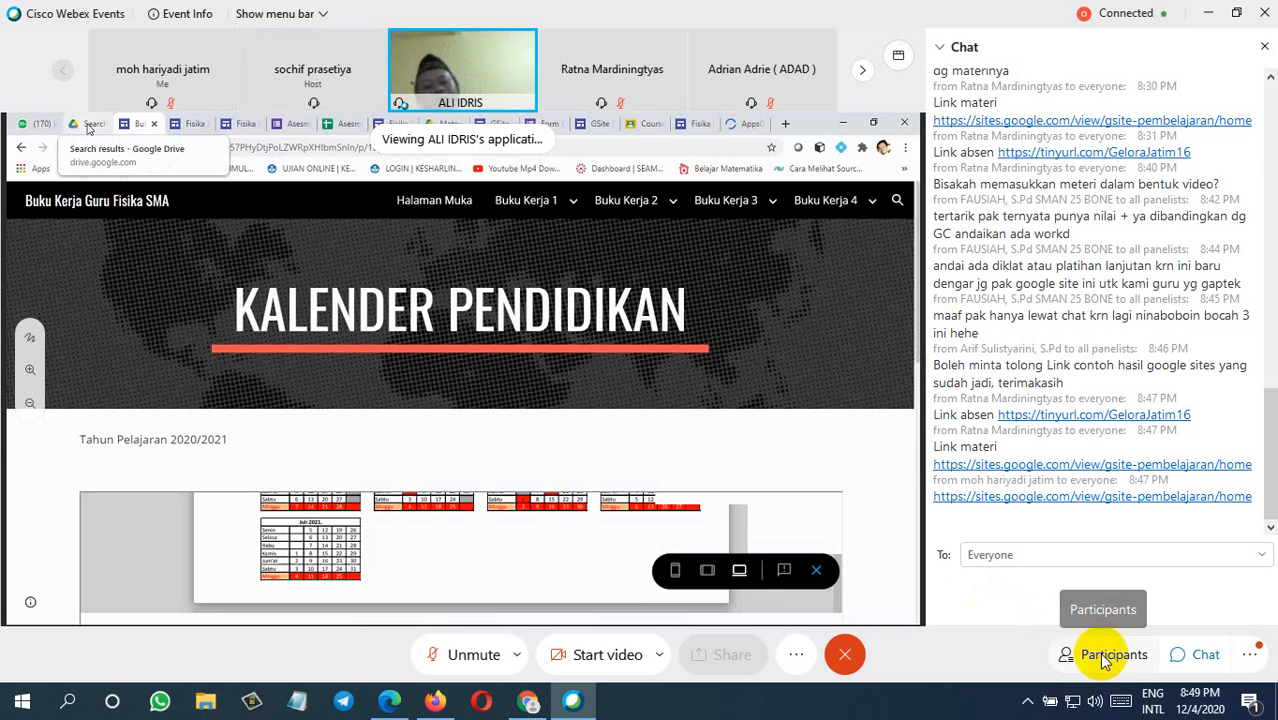
Step: Review the meeting's participants list and the questions submitted in its Q&A
click(1100, 652)
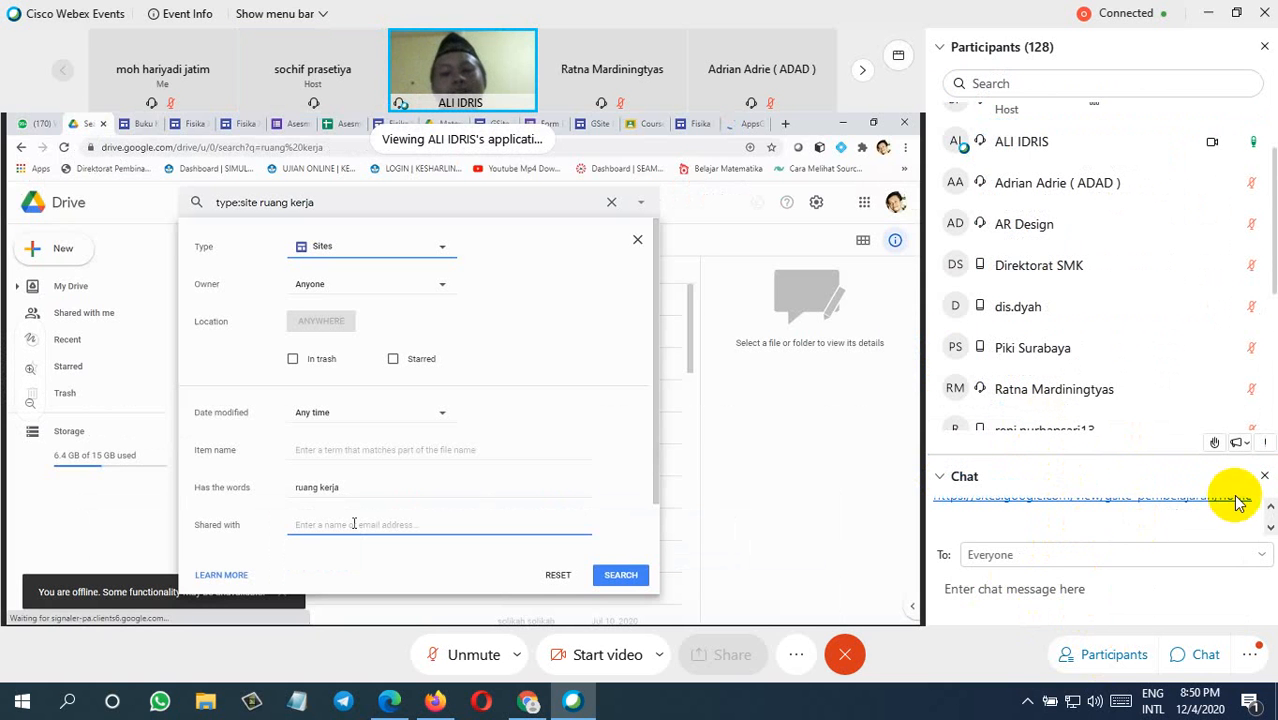
click(1100, 654)
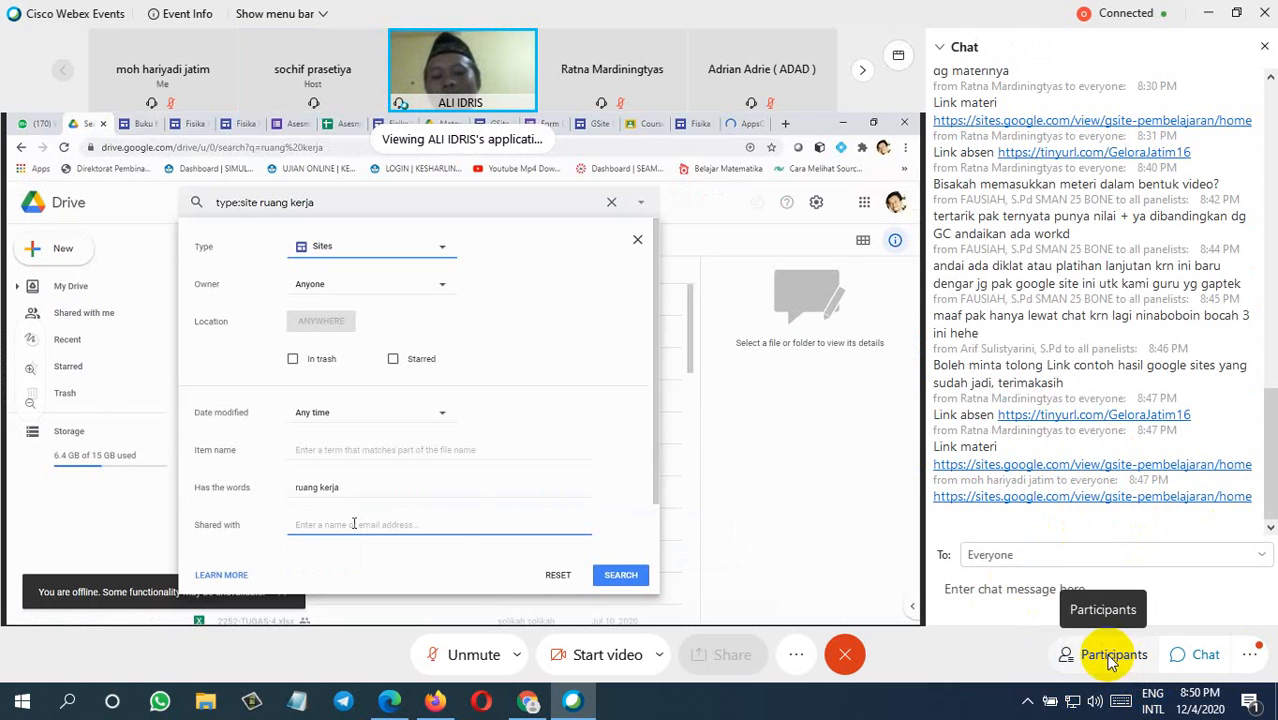
click(1180, 656)
click(1249, 654)
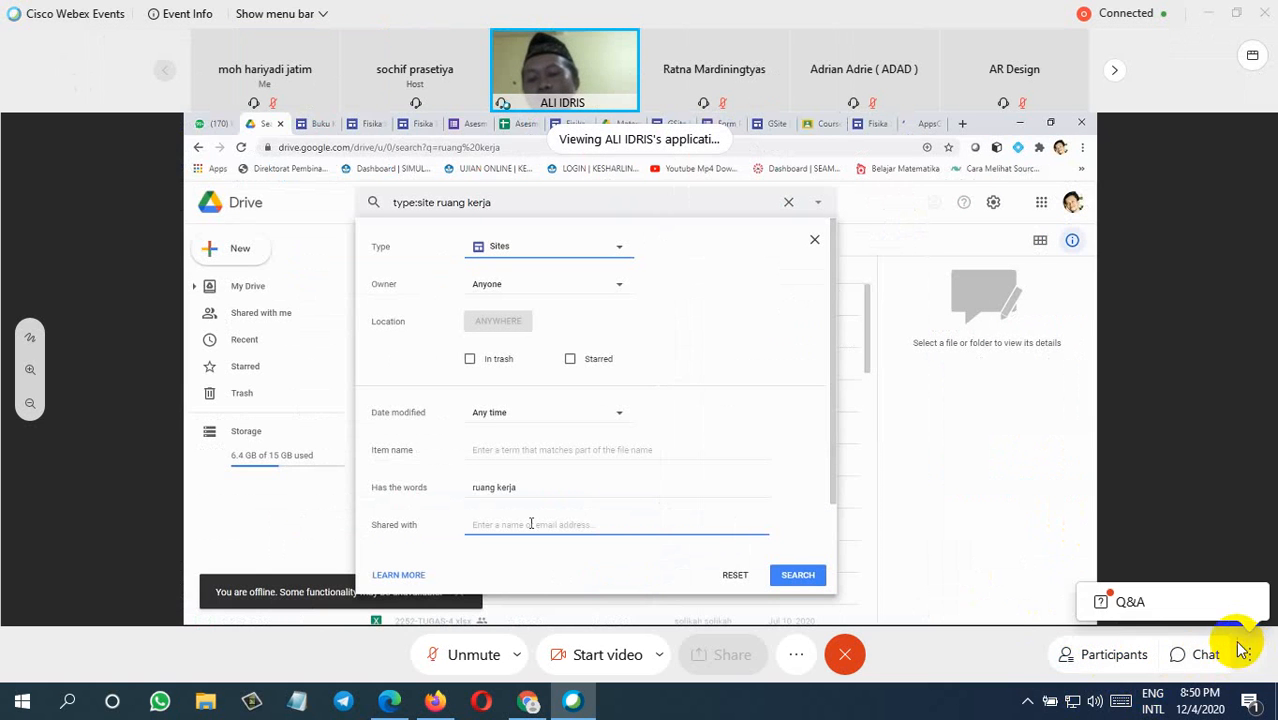
click(1181, 615)
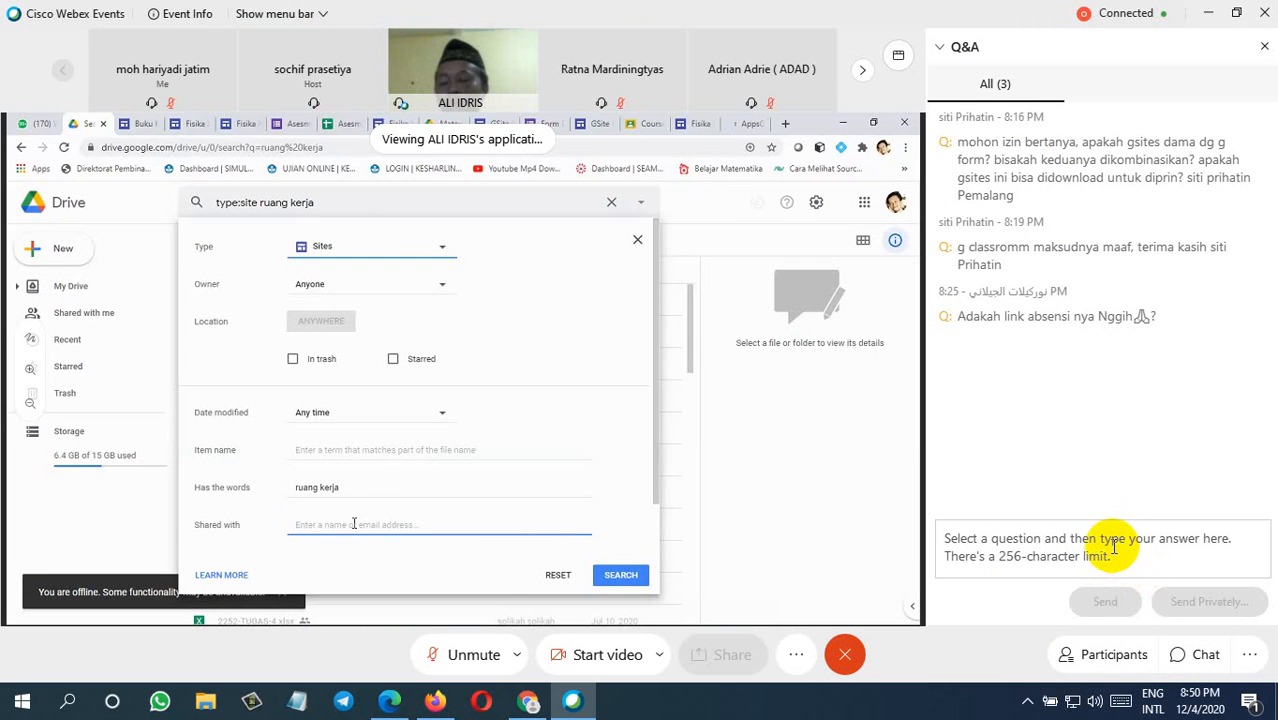
click(1264, 46)
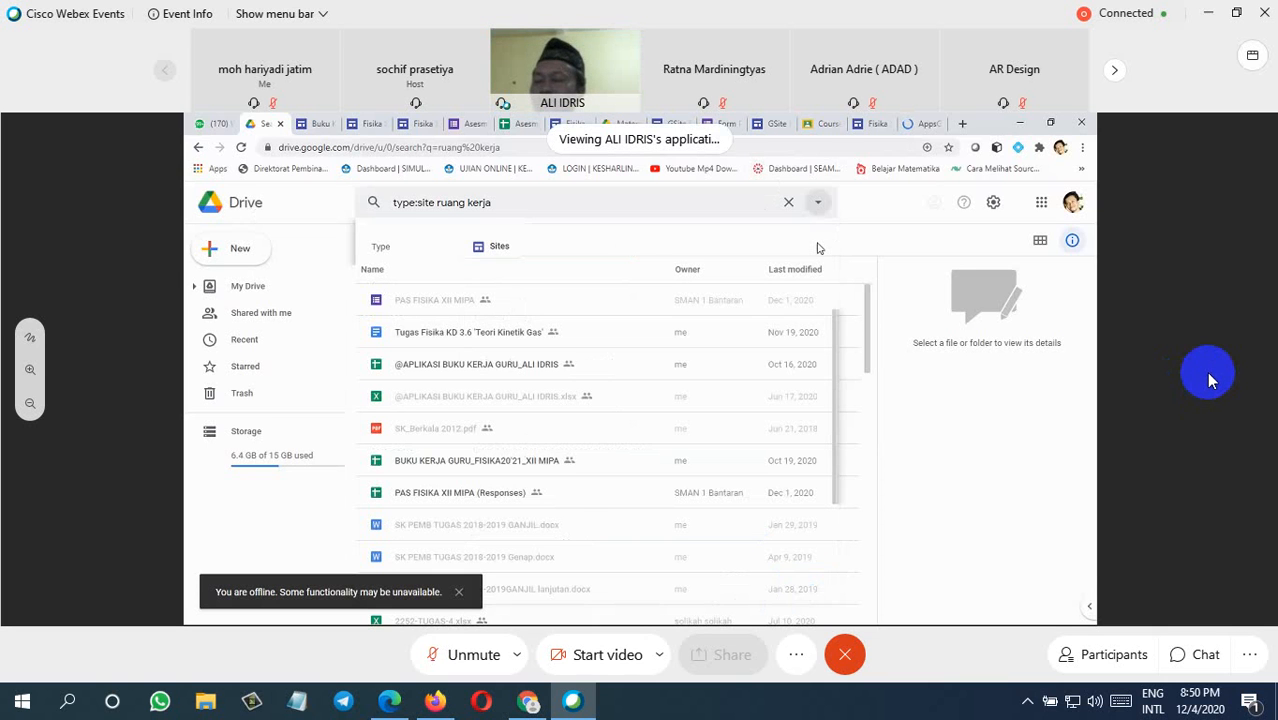
click(1092, 654)
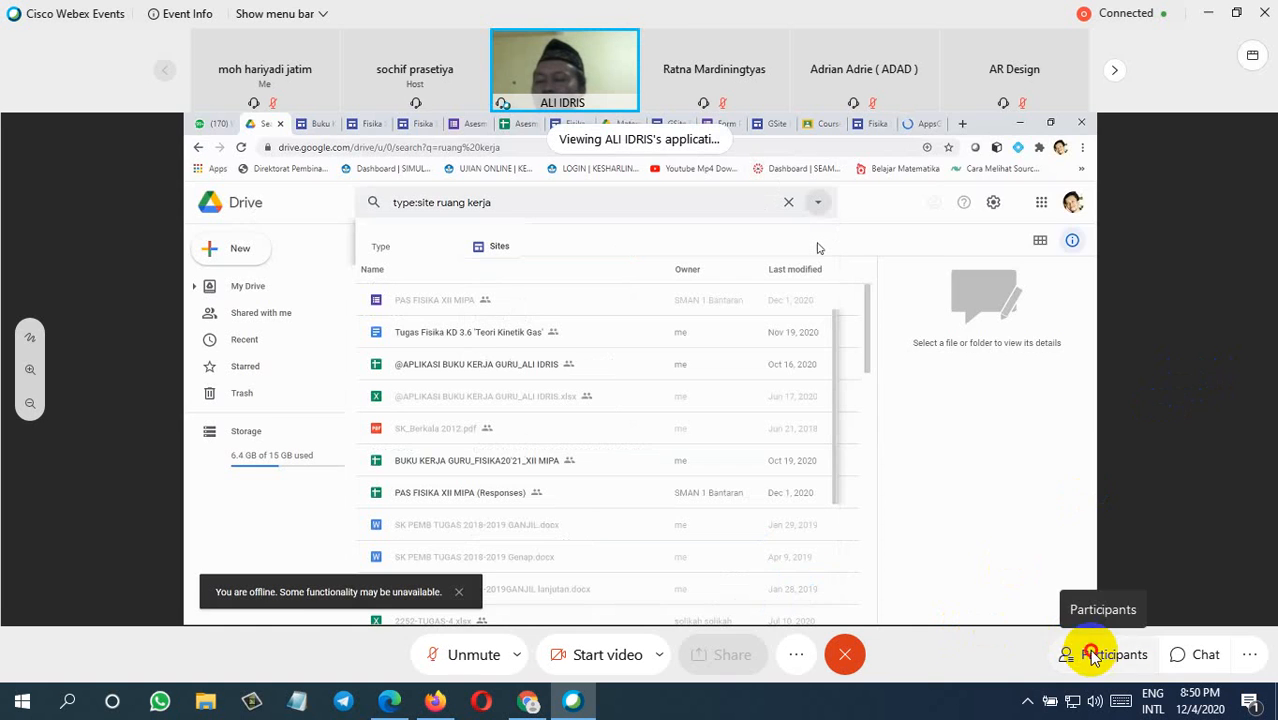
scroll(1098, 540, down, 3)
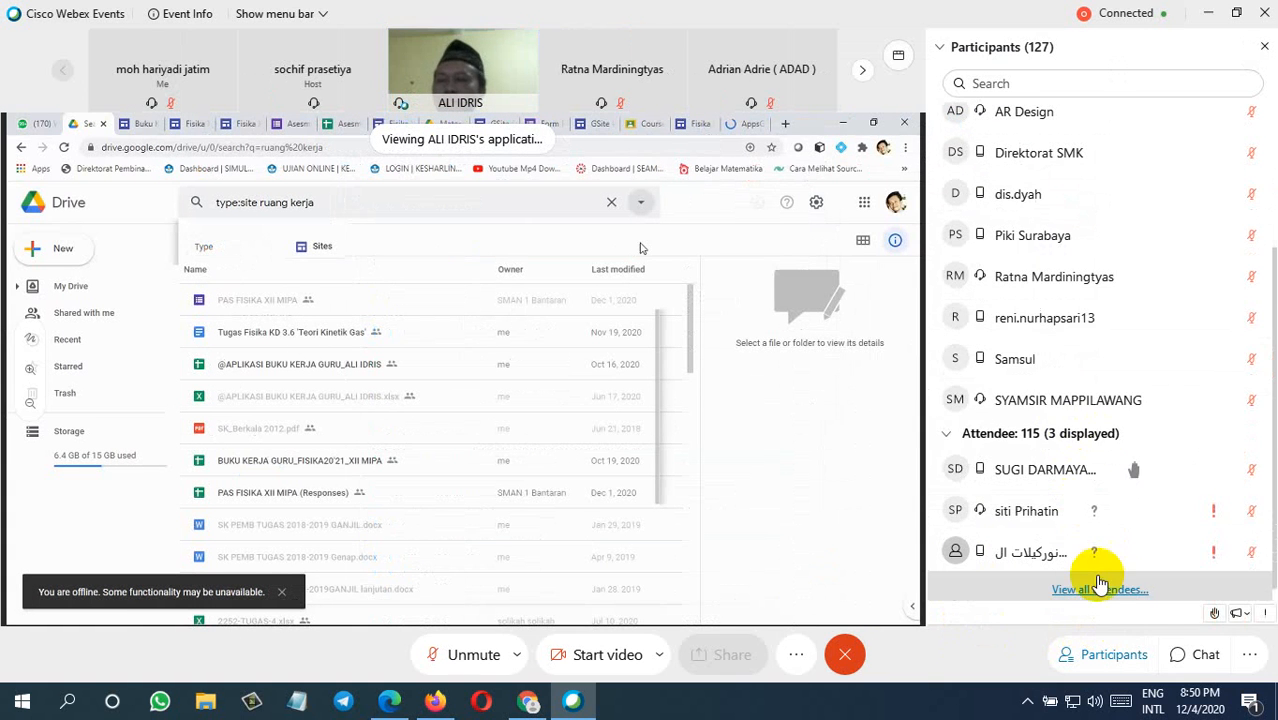
Step: Copy the "Link materi" text together with its gsite-pembelajaran URL from the meeting chat
click(1198, 655)
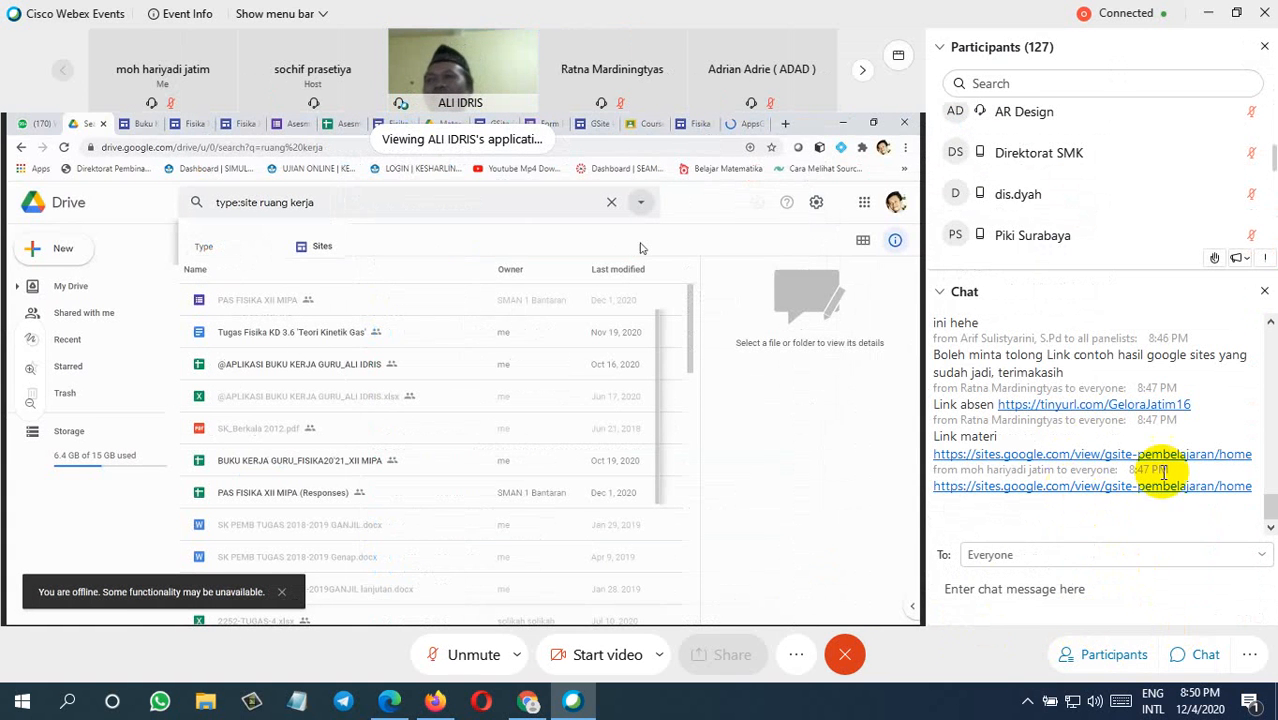
drag(1240, 453, 985, 447)
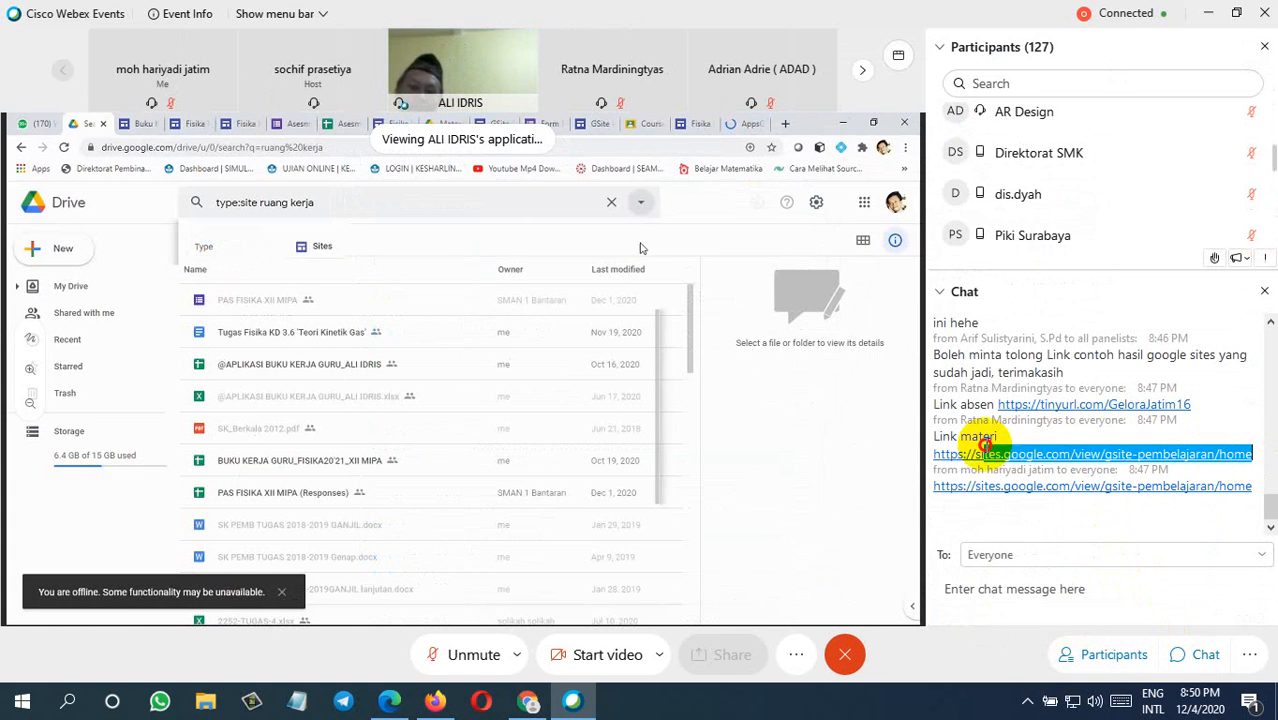
right_click(984, 462)
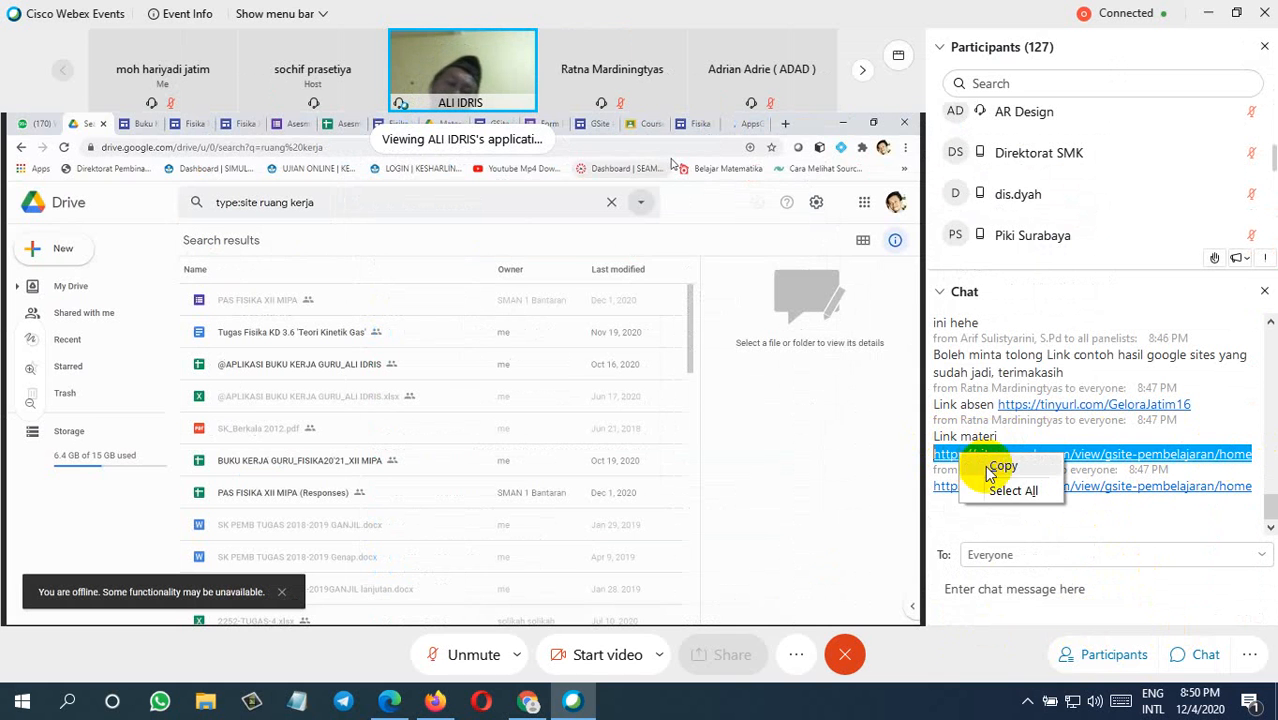
click(990, 467)
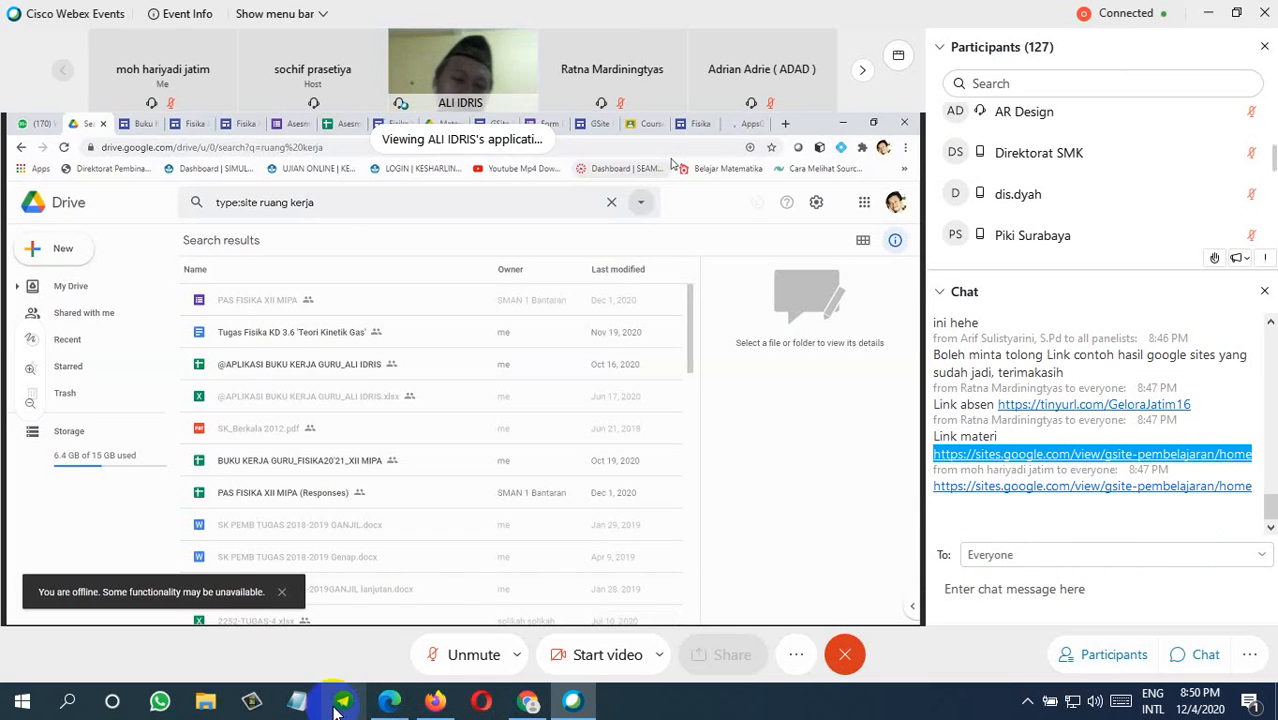
click(934, 436)
shift+click(1248, 455)
key(ctrl+c)
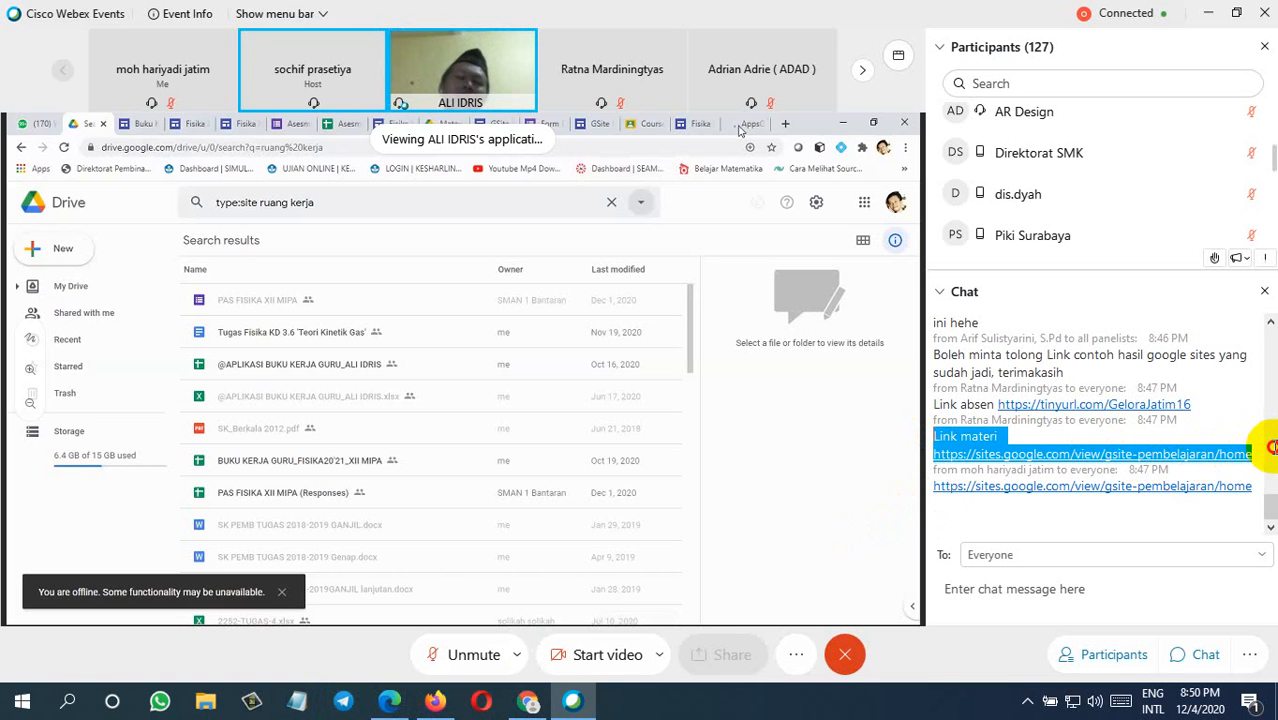
right_click(960, 436)
click(965, 446)
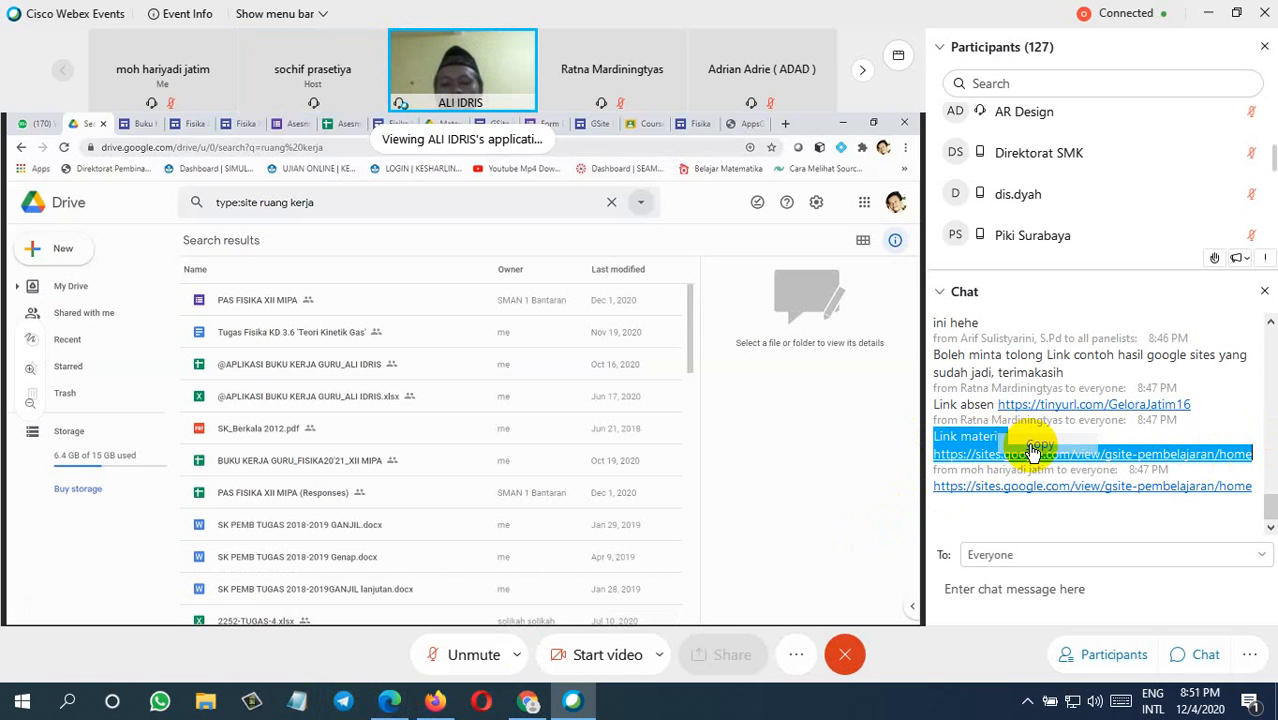
Step: Switch to Notepad, paste the copied Link materi text and URL into the untitled document, and minimize the window
click(296, 705)
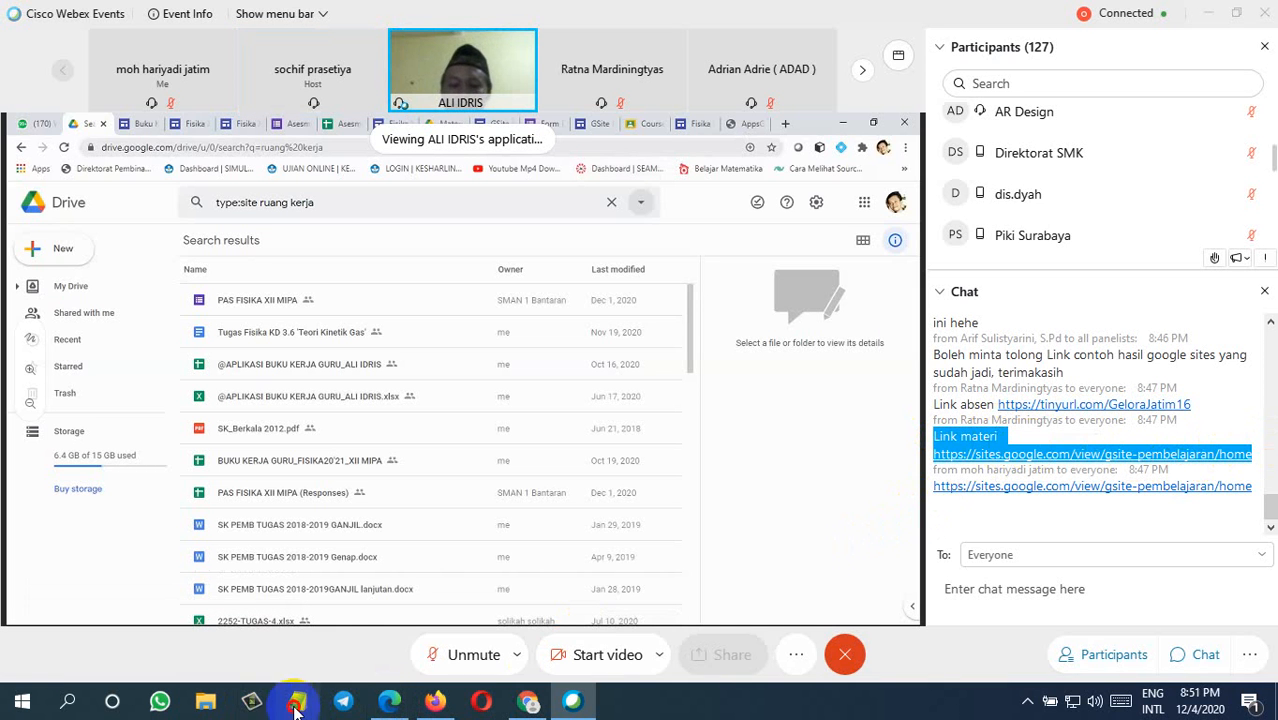
right_click(314, 373)
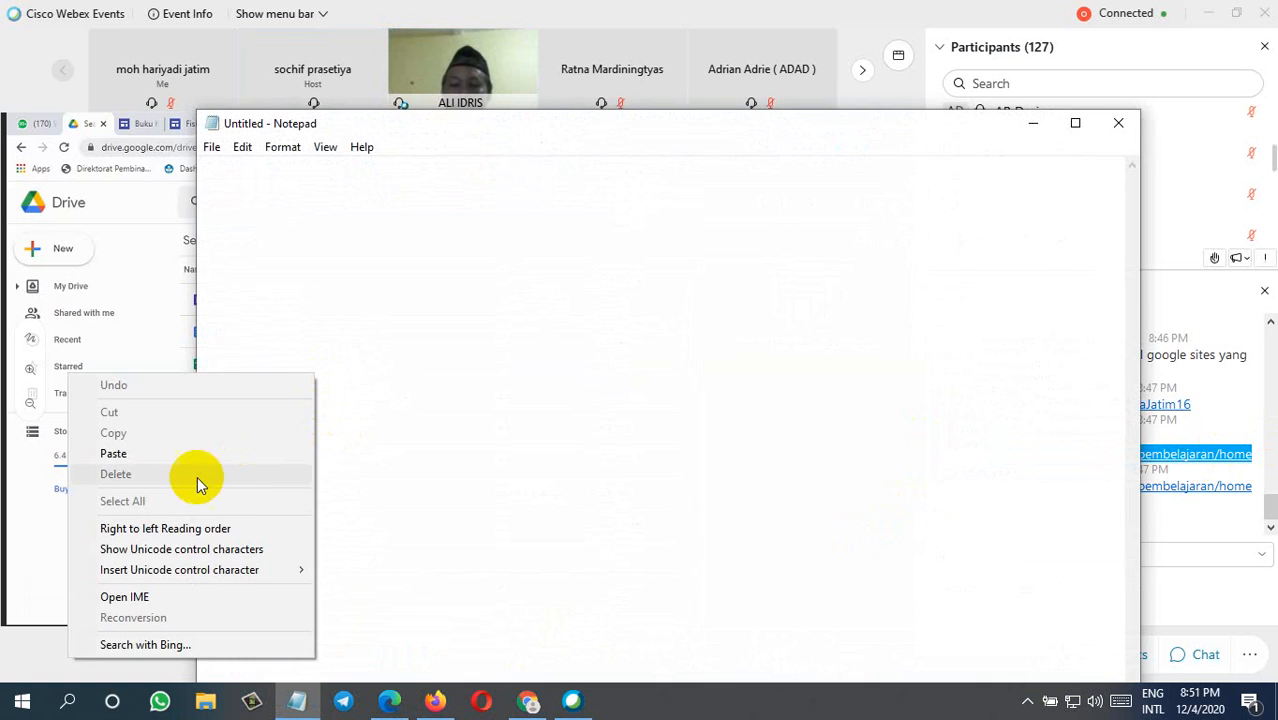
click(165, 455)
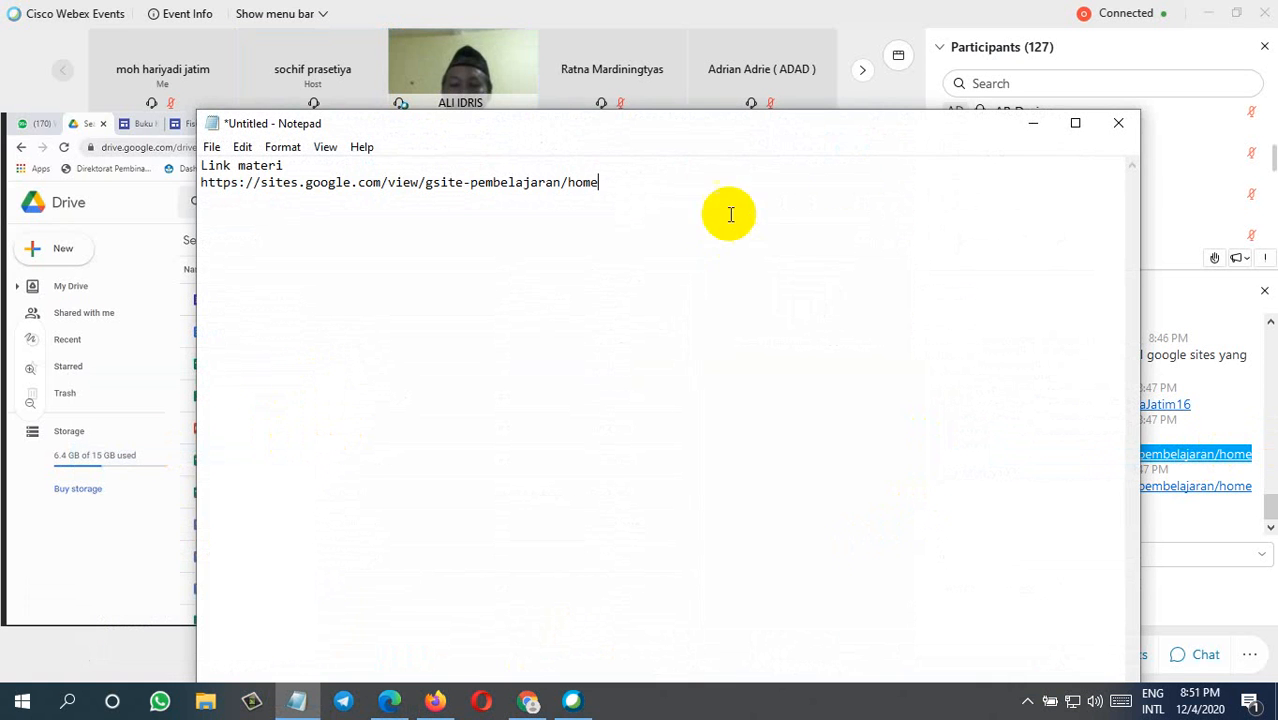
click(1032, 123)
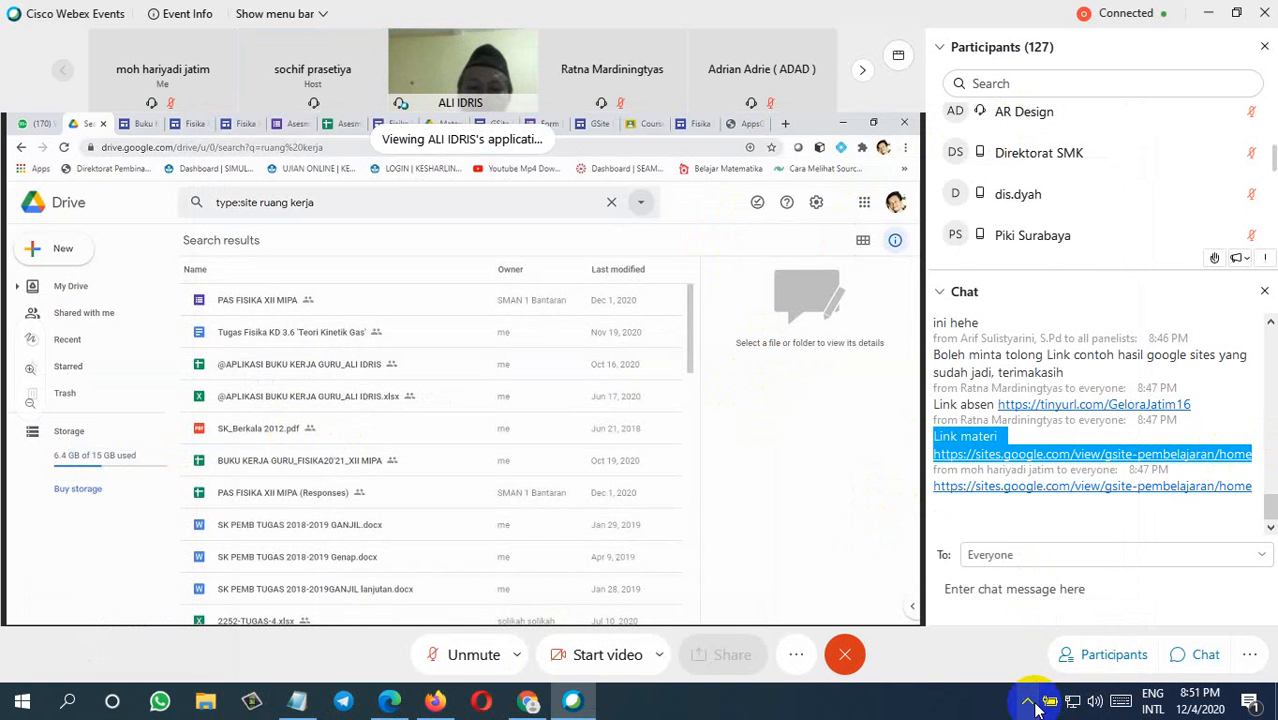